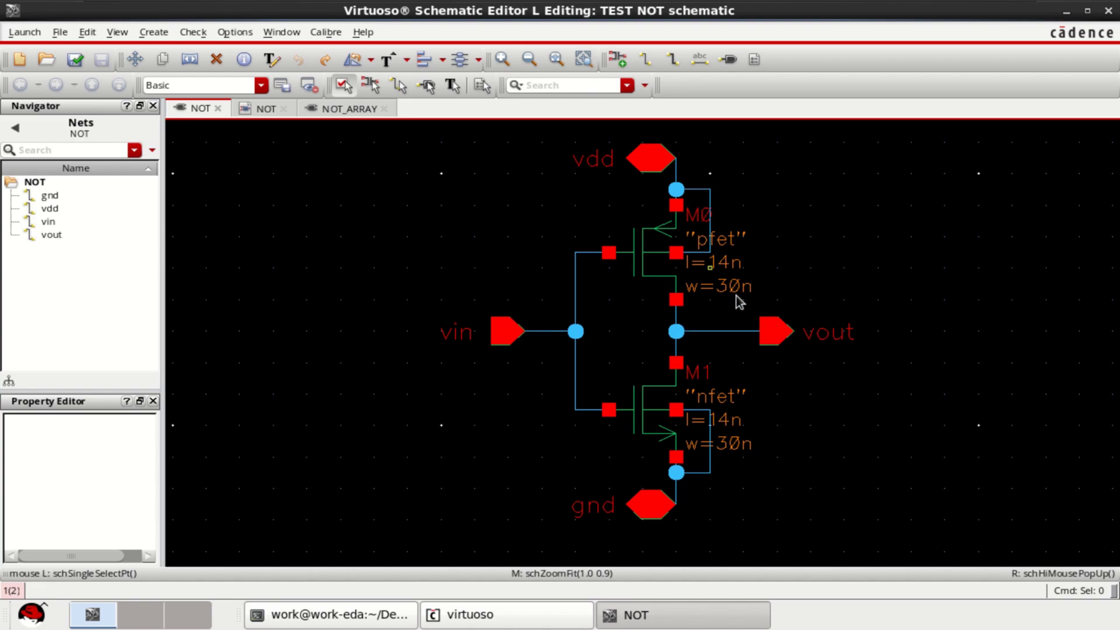
Step: Review the NOT inverter symbol, then bring up the empty NOT_ARRAY schematic
click(266, 109)
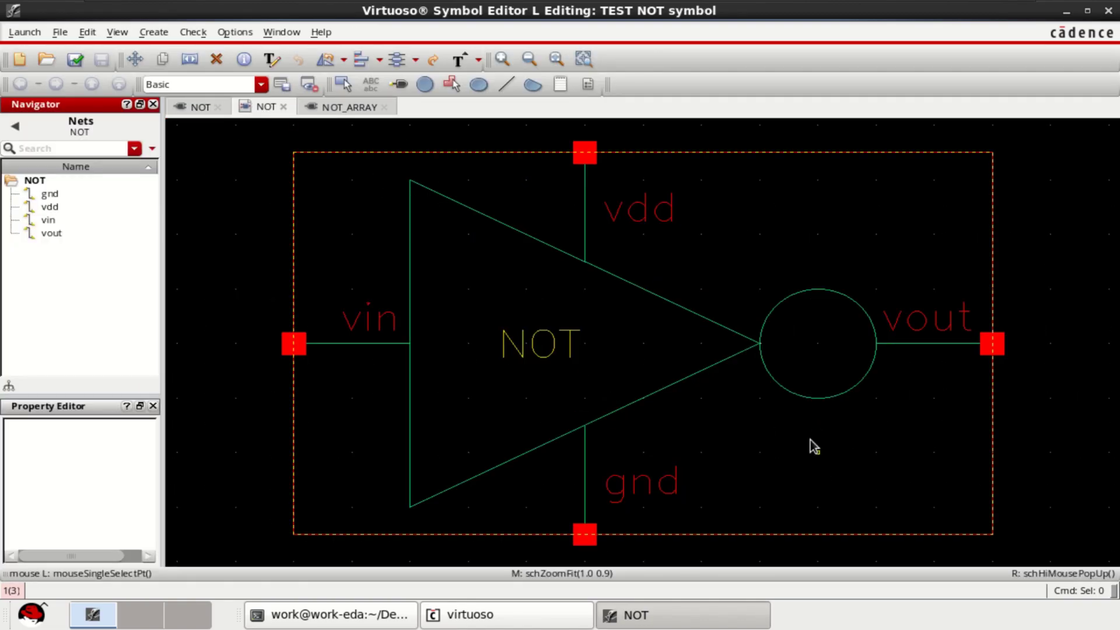
click(347, 108)
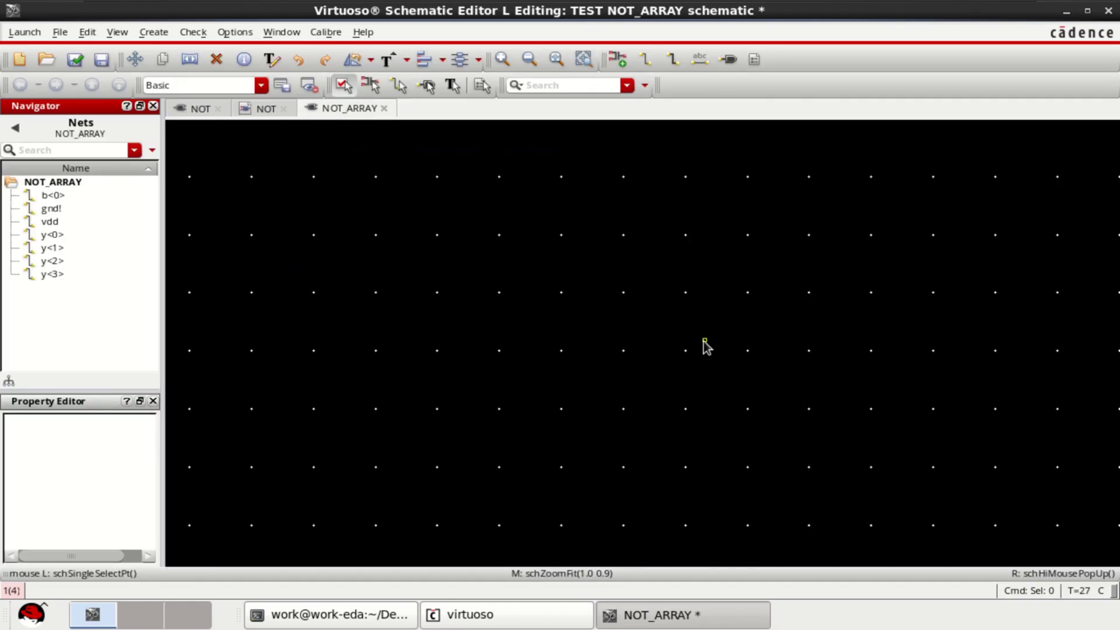
Step: Set up the TEST/NOT symbol as a 4-row instance array ready for placement
click(618, 60)
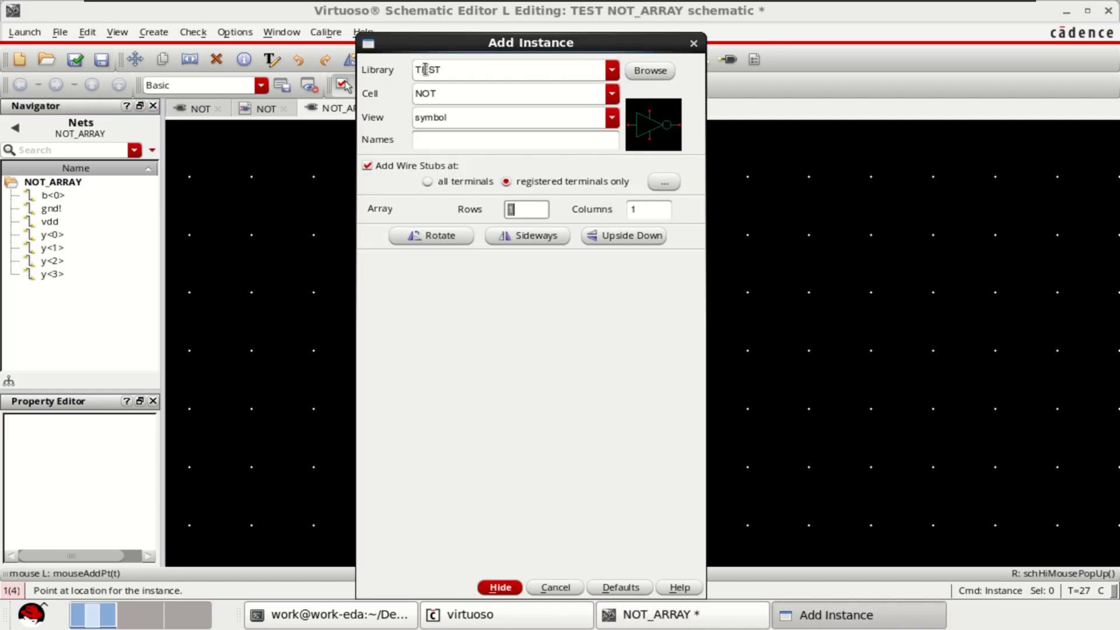
click(648, 72)
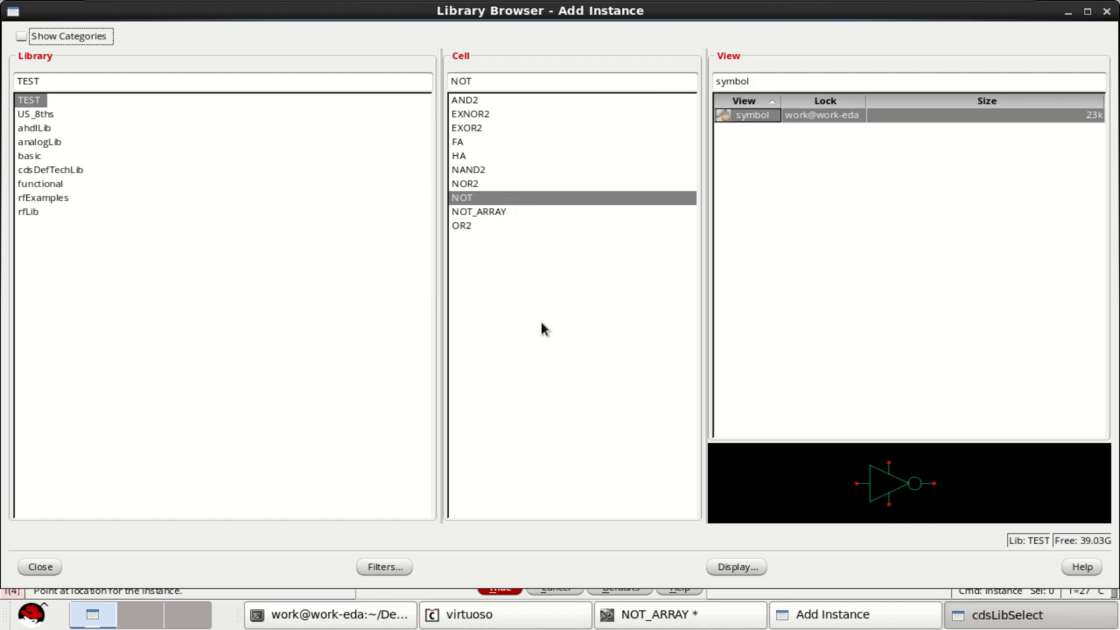
click(38, 567)
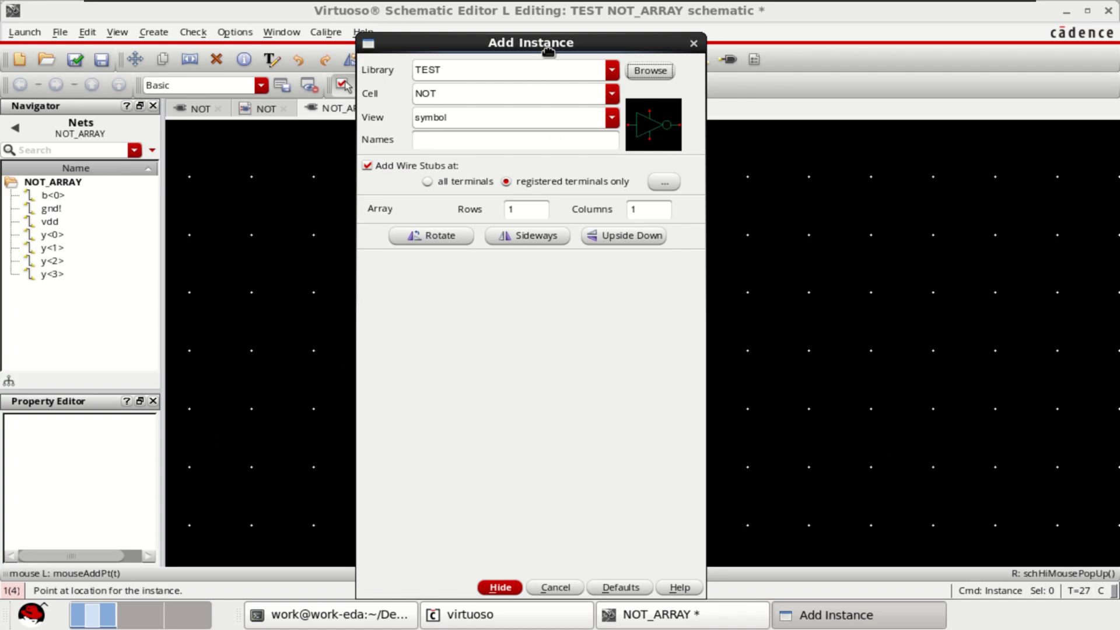
drag(542, 52, 563, 53)
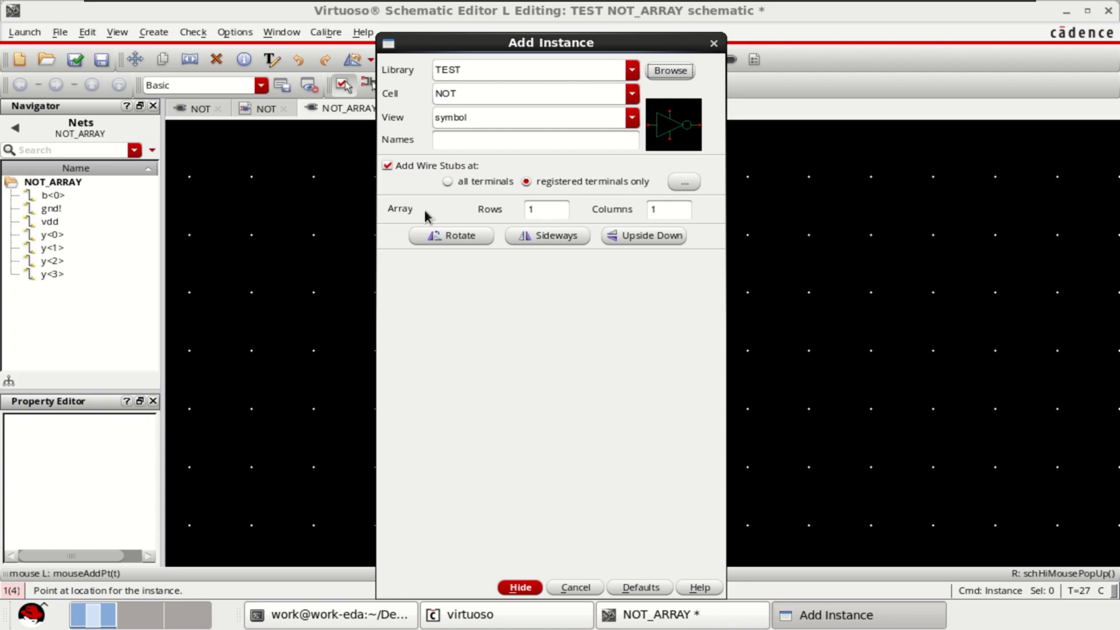
drag(542, 208, 521, 211)
text(4)
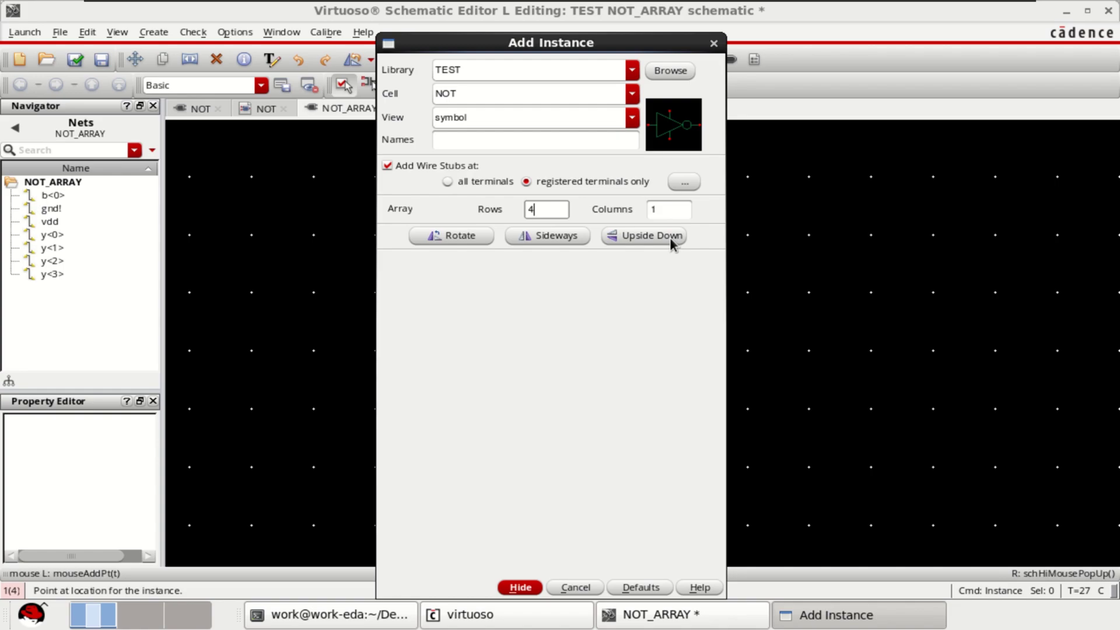
click(521, 588)
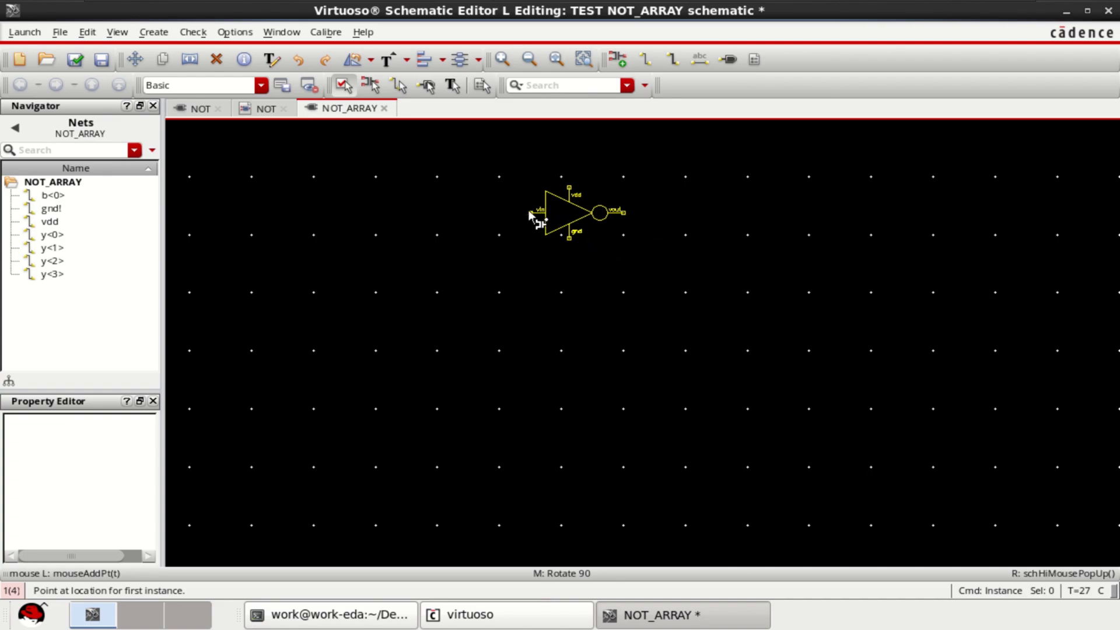
Step: Place the 4-row NOT inverter array as a vertical column and fit the view
click(529, 214)
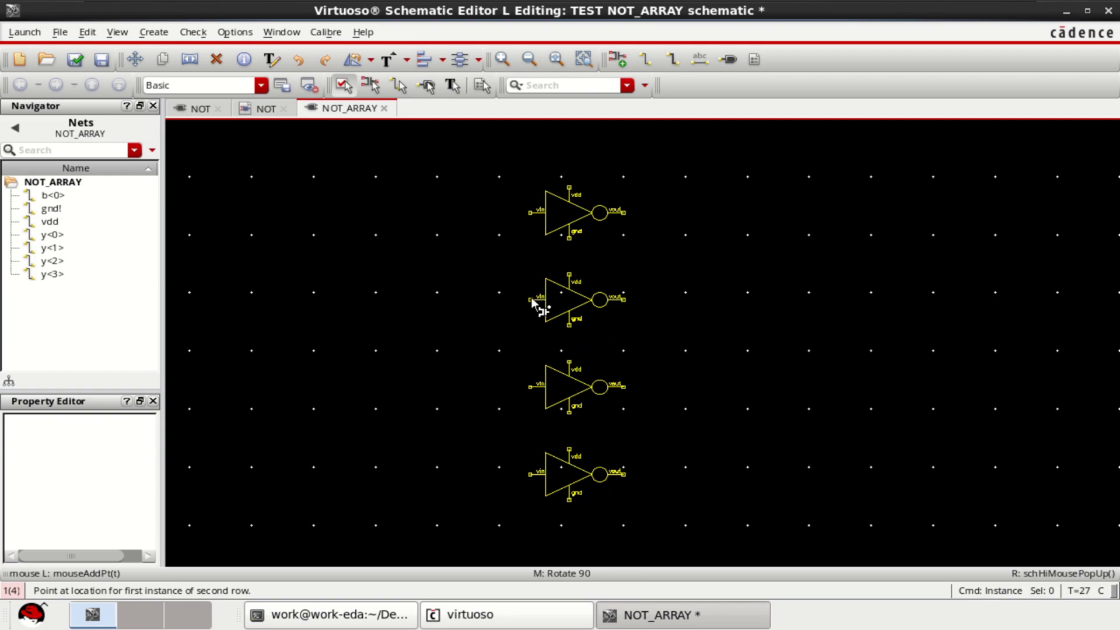
click(530, 296)
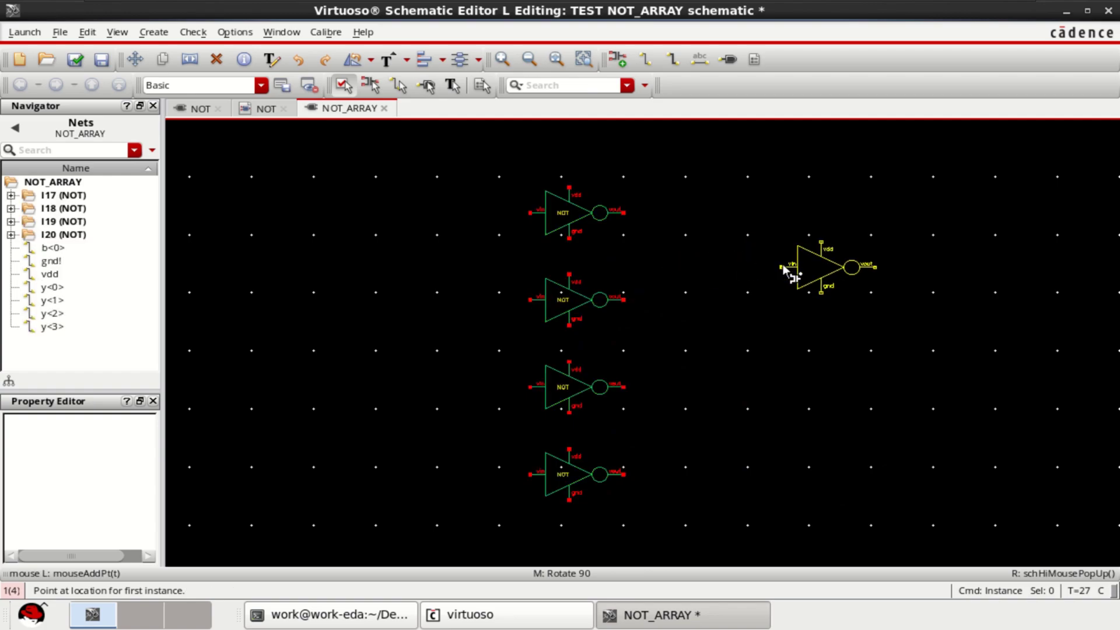
key(Escape)
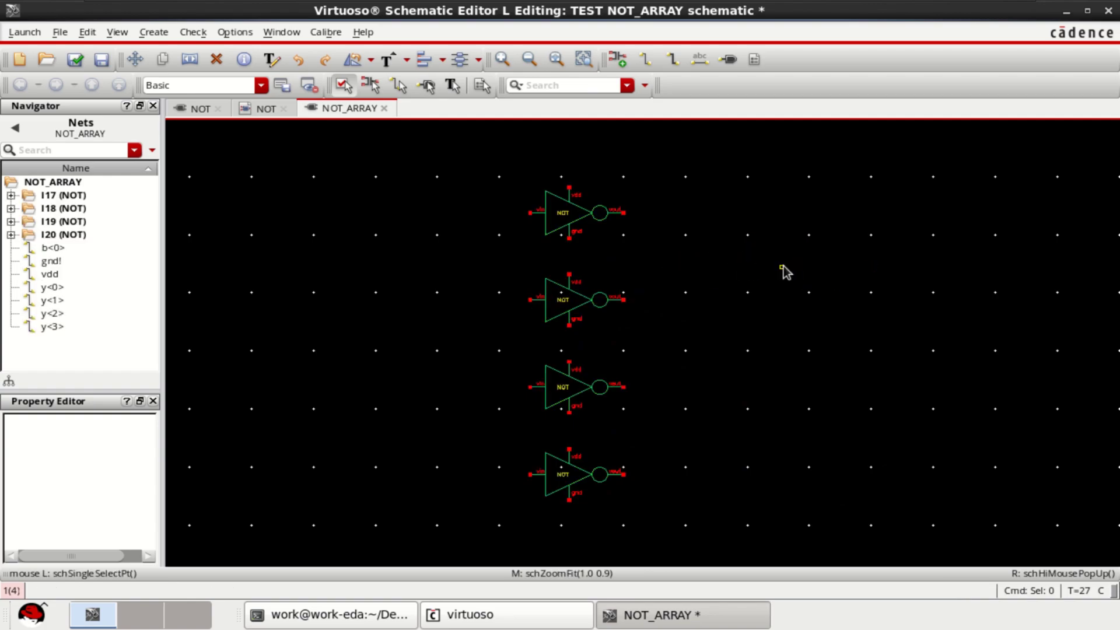
key(f)
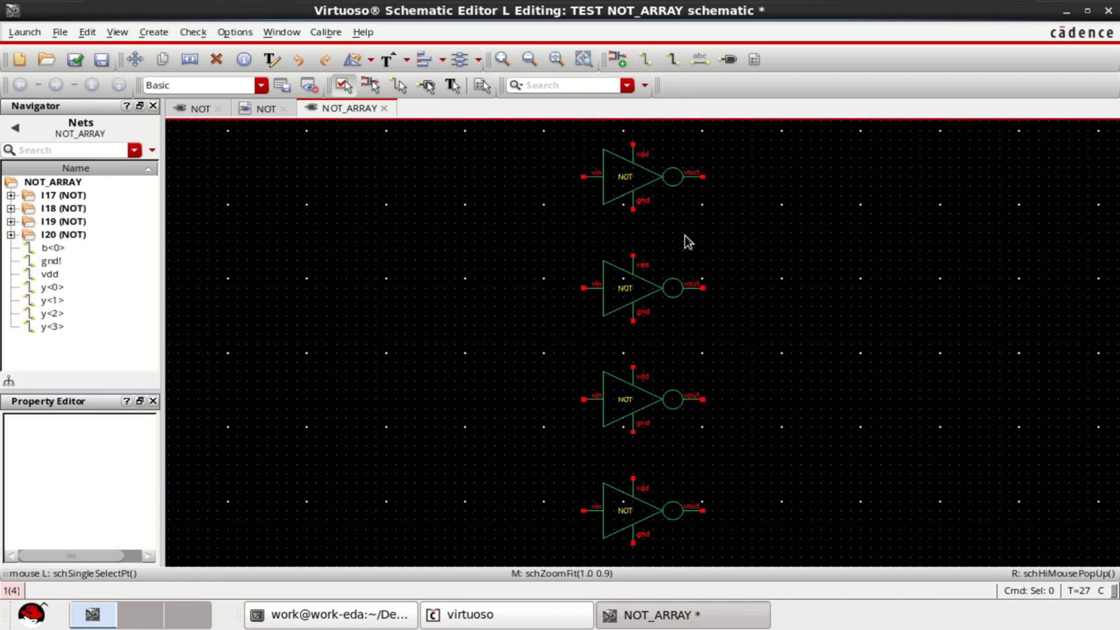
Step: Select inverters I17, I18, I19 and I20 in turn to check them
click(637, 181)
click(644, 286)
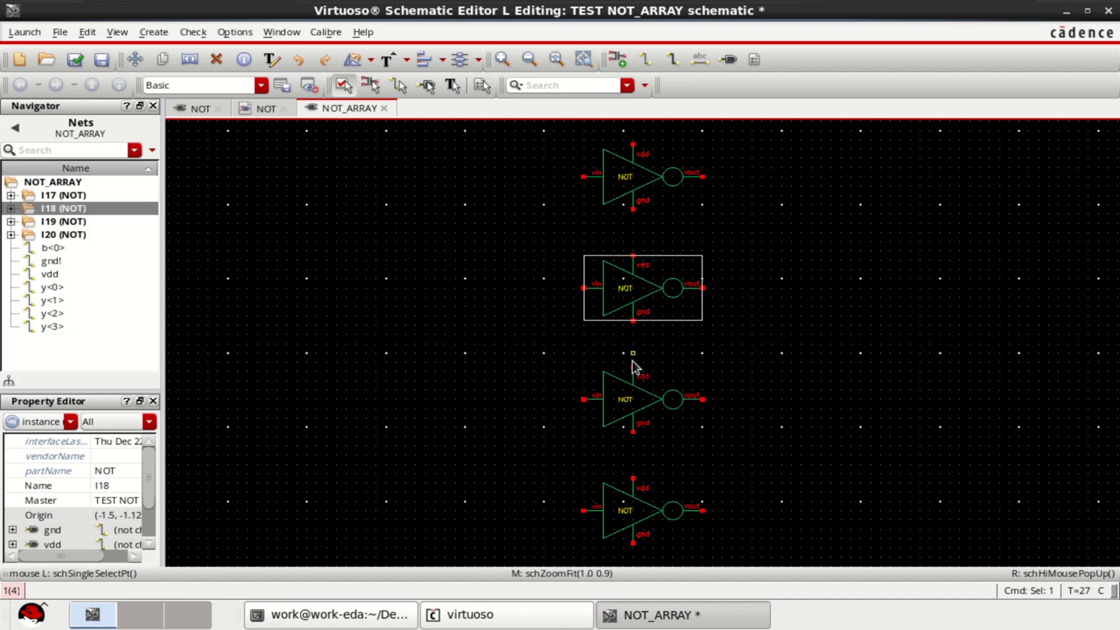
click(632, 402)
click(624, 514)
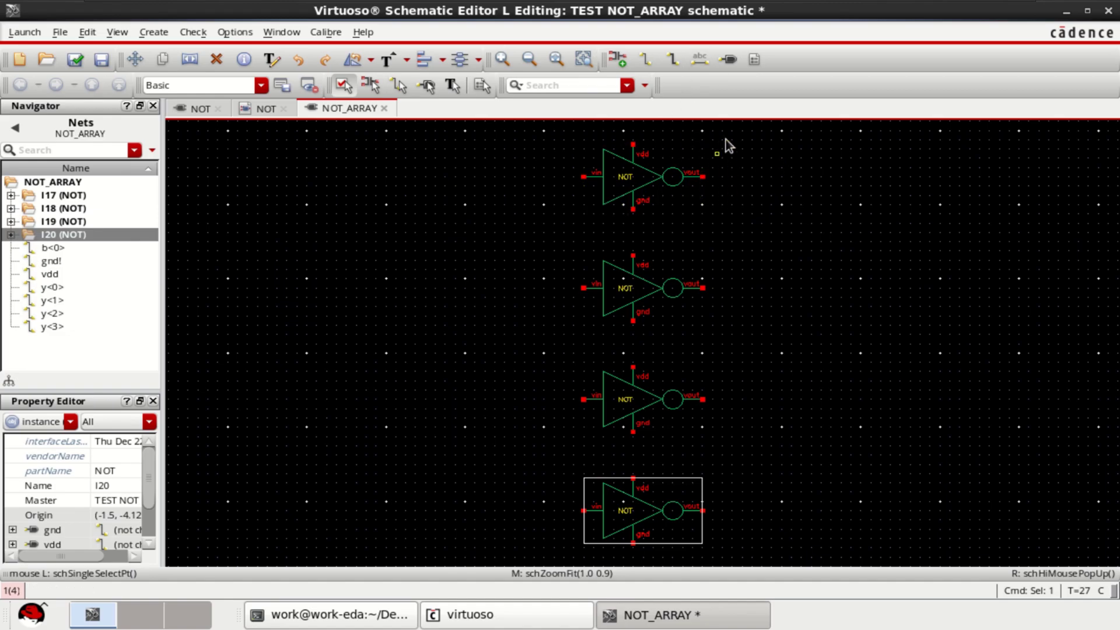
Step: Place an analogLib vpulse source left of the top inverter and select it
click(619, 59)
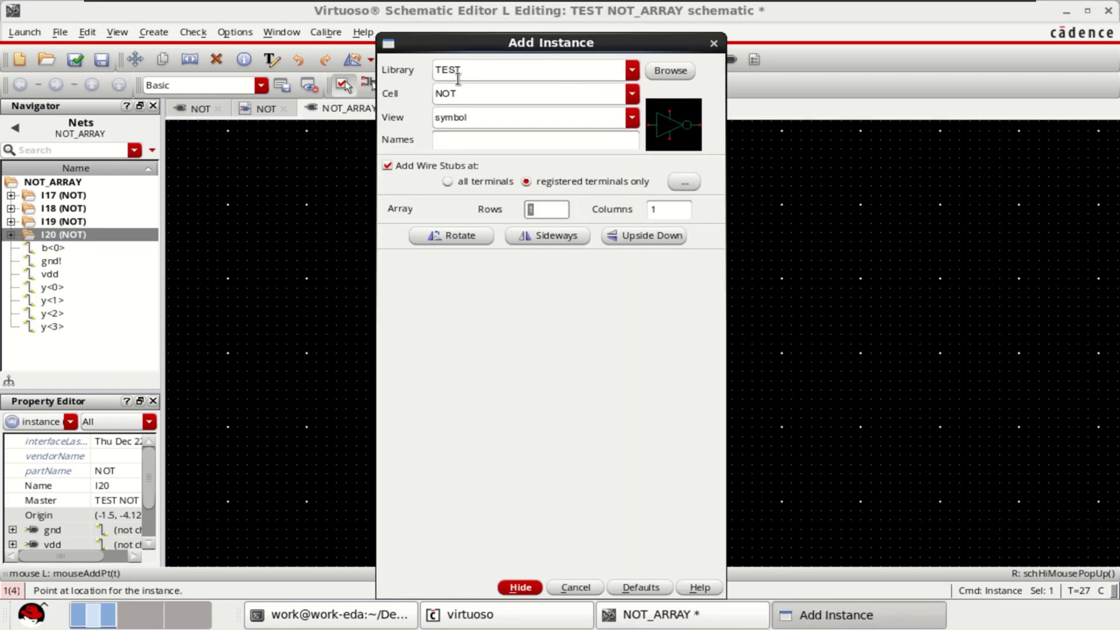
click(631, 73)
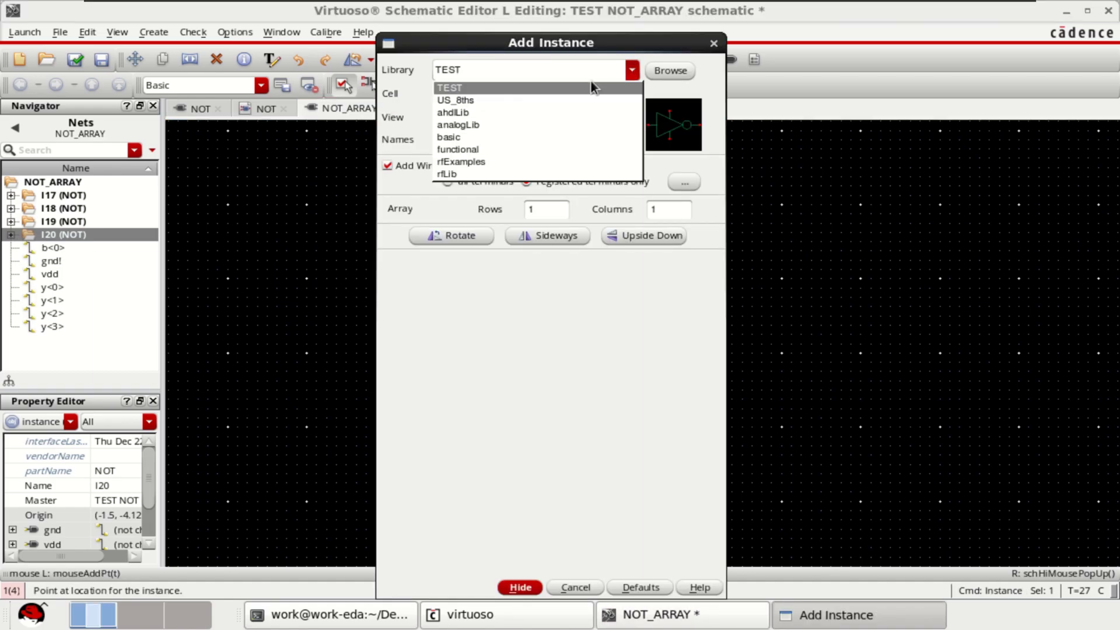
click(474, 124)
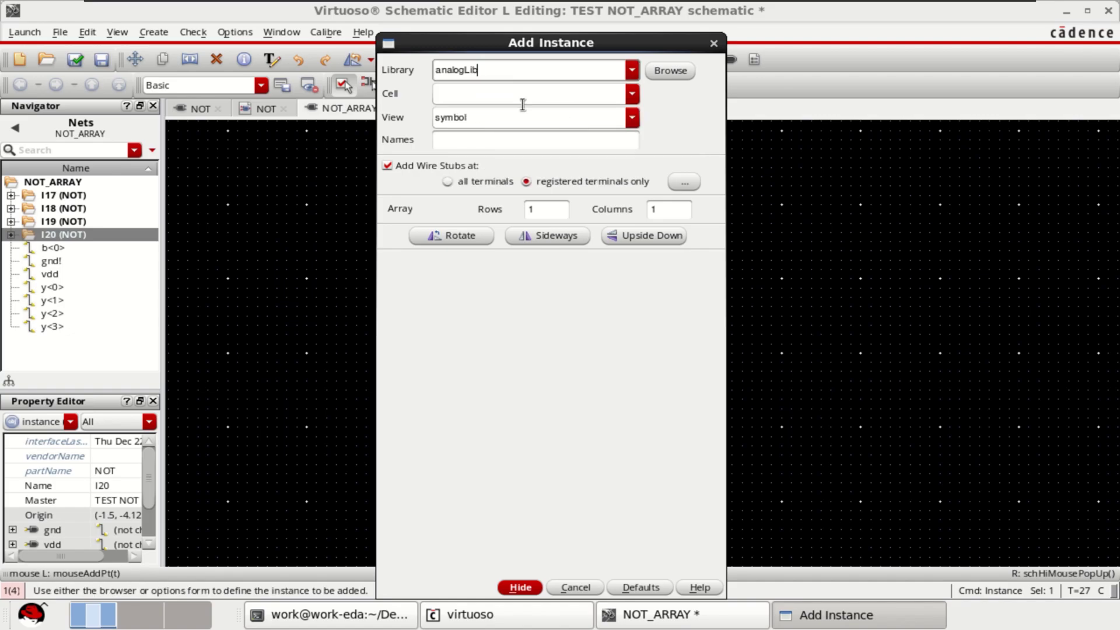
click(632, 94)
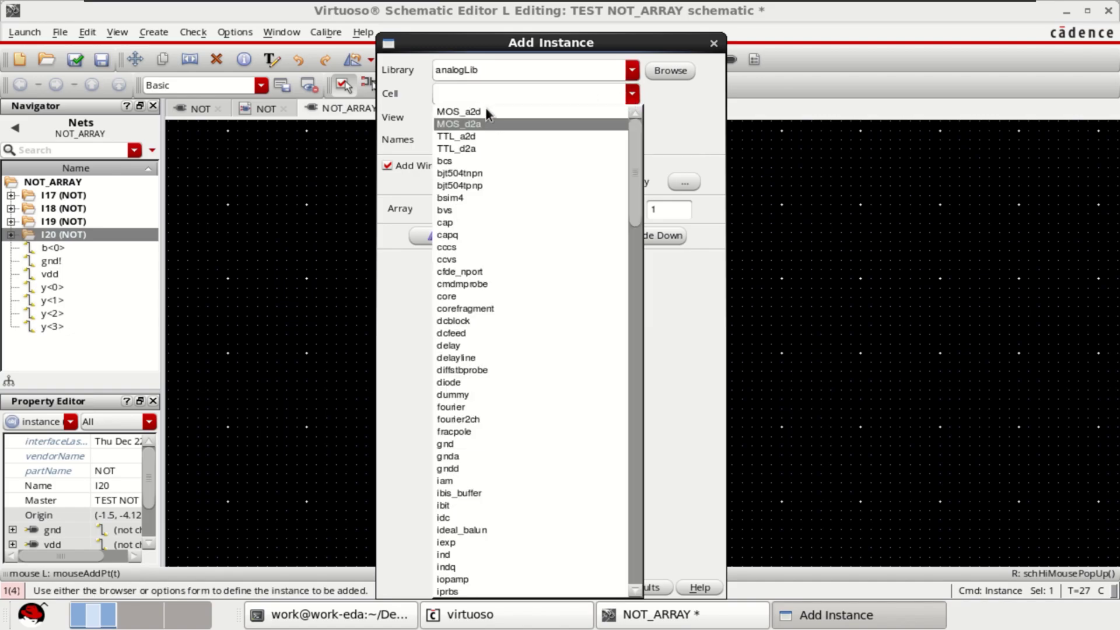
click(495, 95)
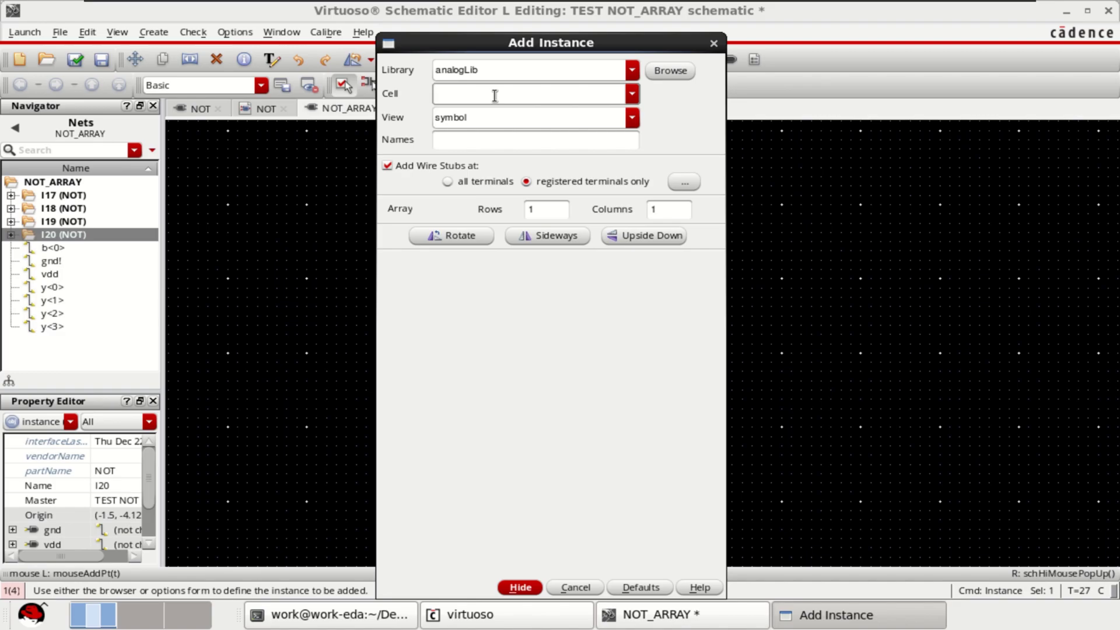
text(vpu)
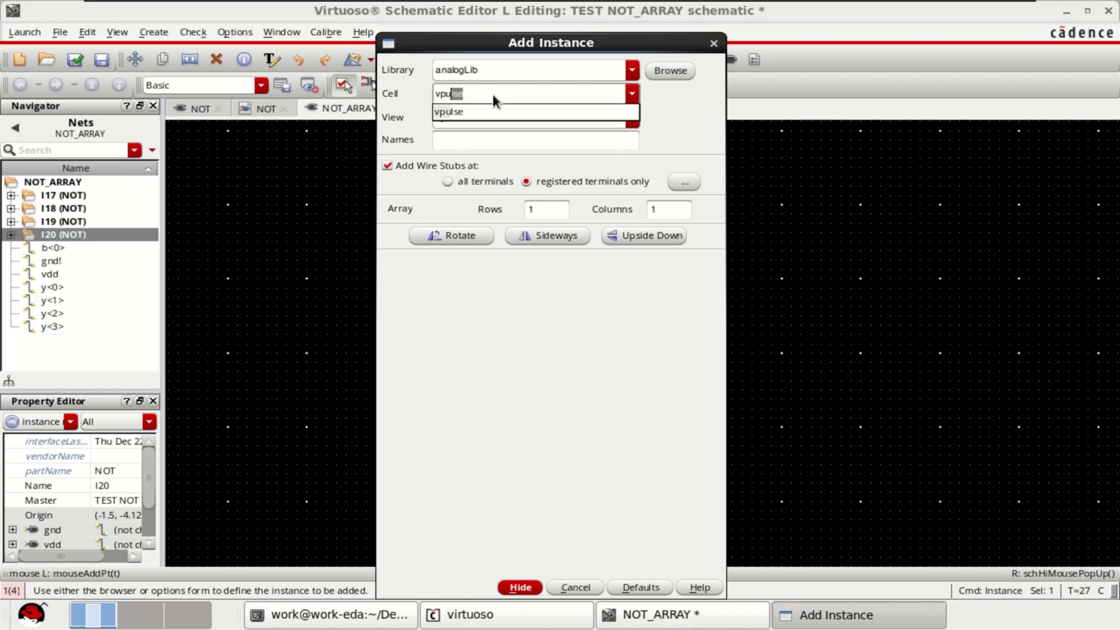
text(lse)
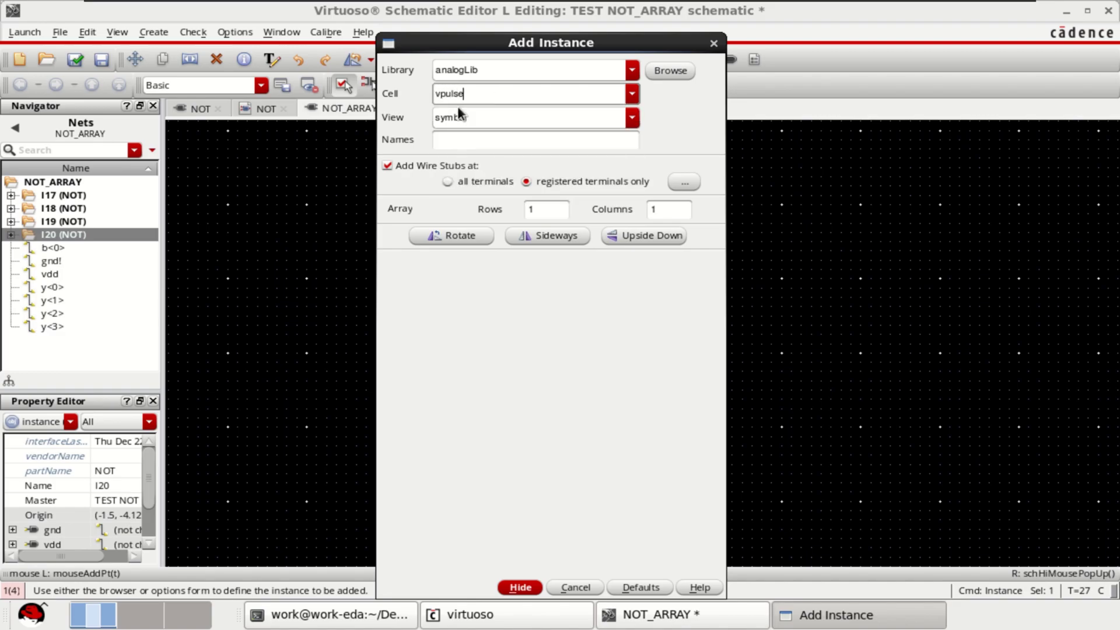
click(520, 587)
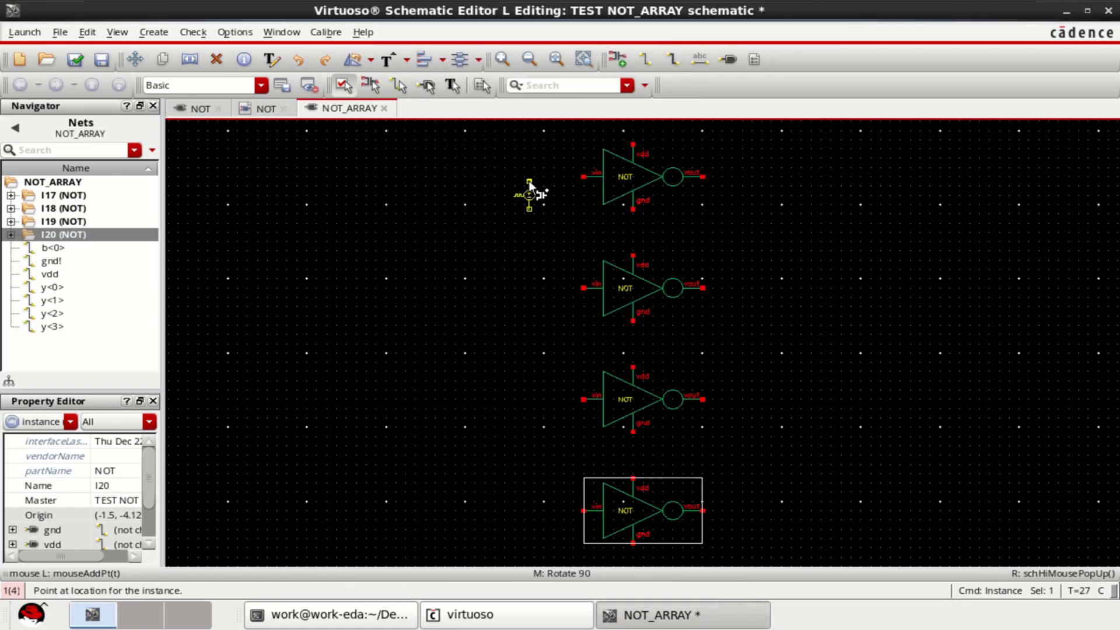
click(528, 180)
key(Escape)
click(529, 196)
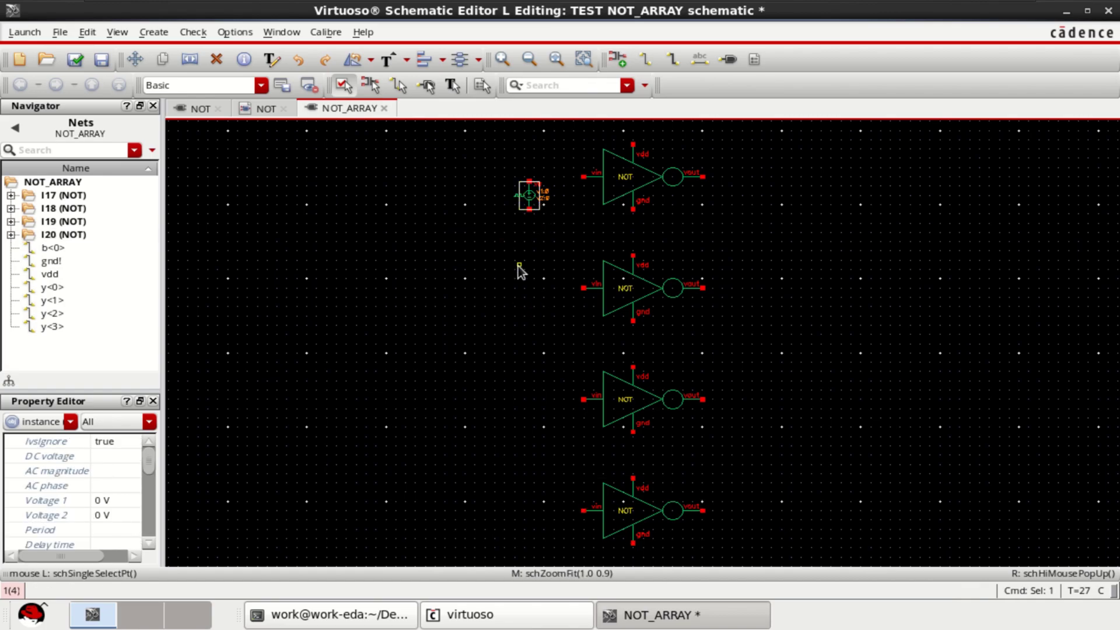
Step: In V0's properties, set Voltage 2 to 1 V and rise and fall times to 10p
key(q)
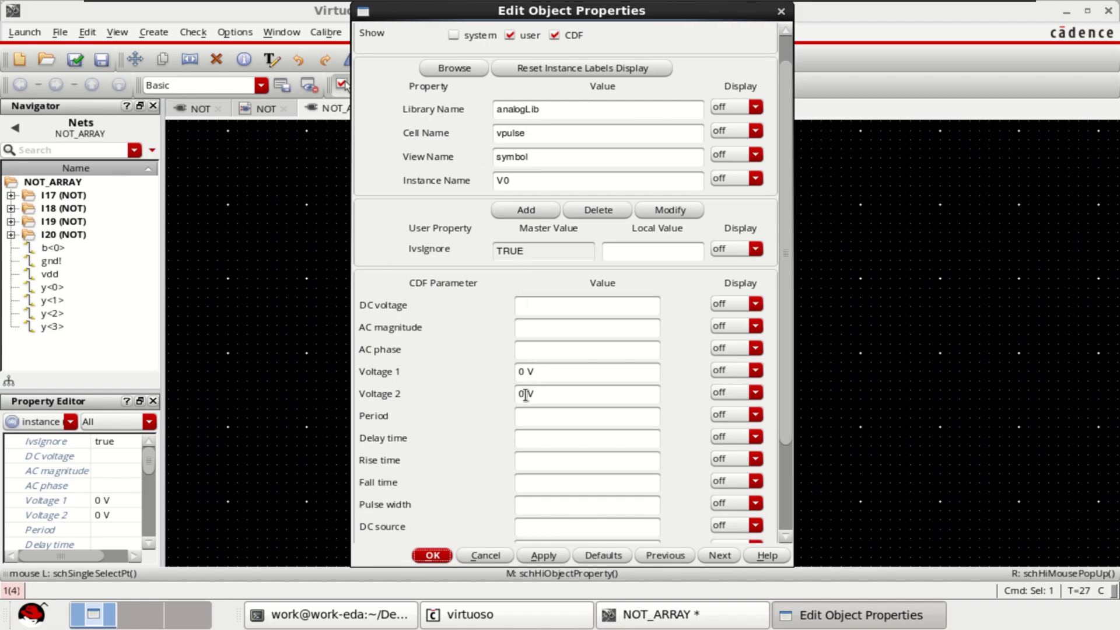
double_click(525, 395)
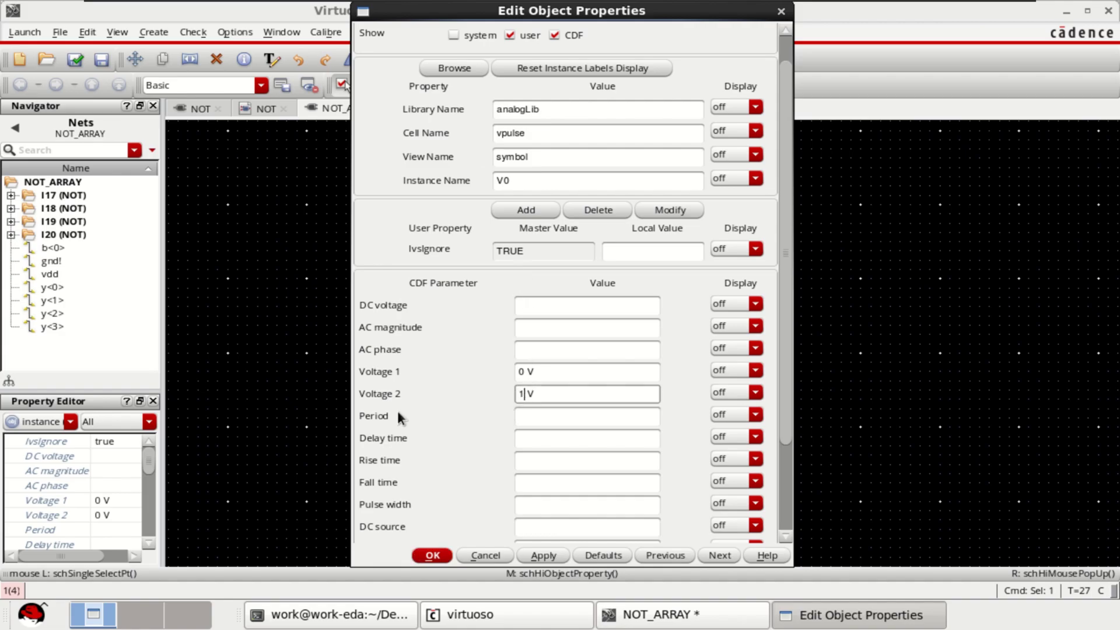
text(1)
click(553, 417)
text(100)
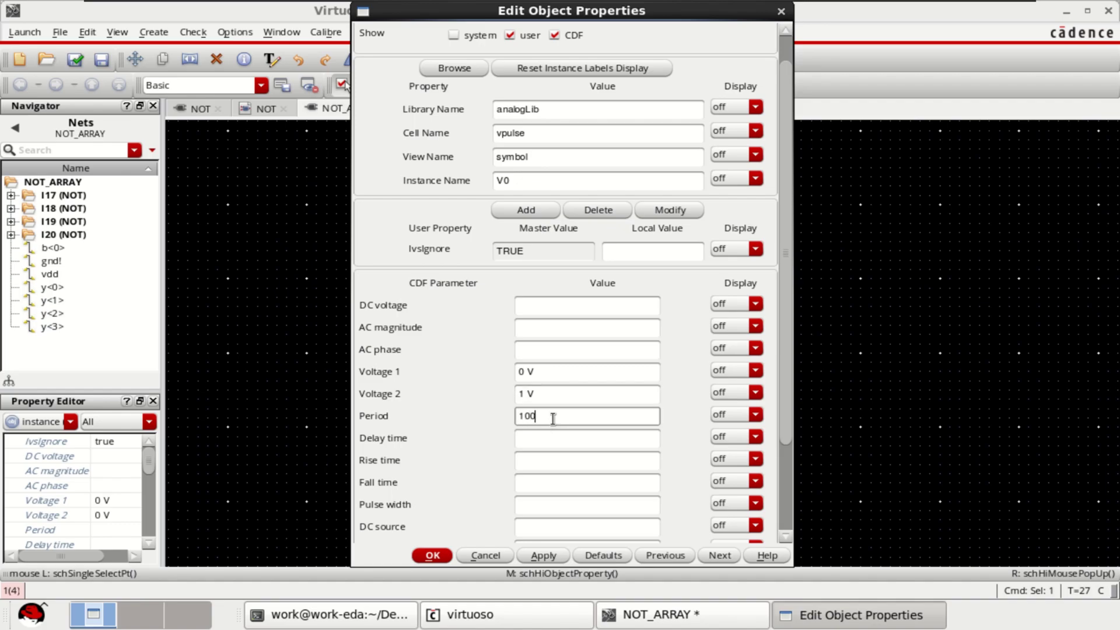
text(p)
click(543, 467)
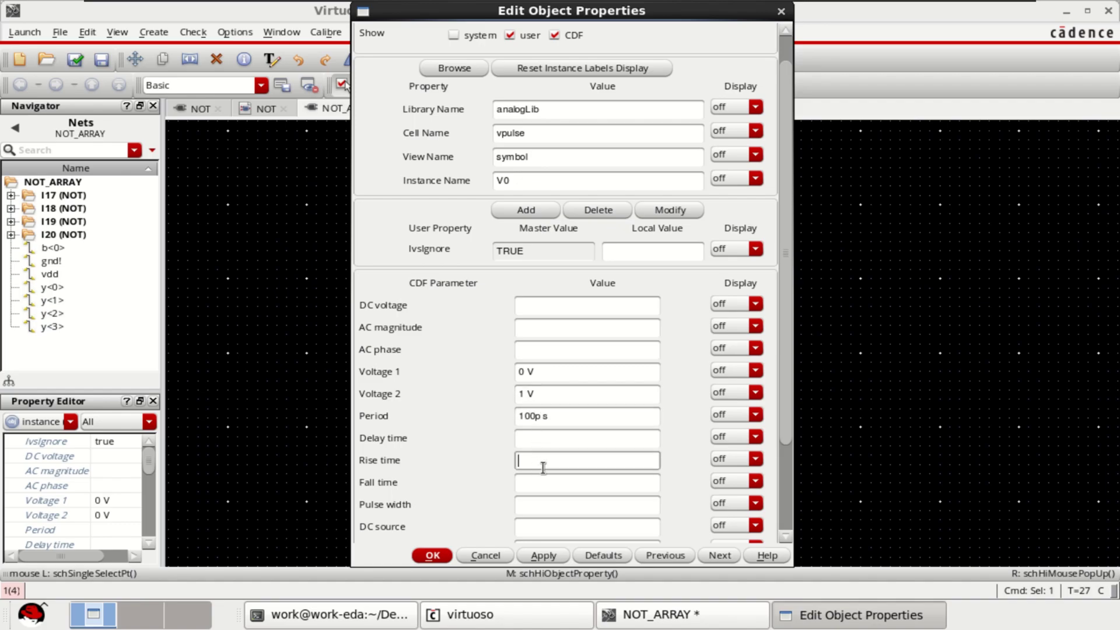
text(10)
text(p)
click(551, 490)
text(10)
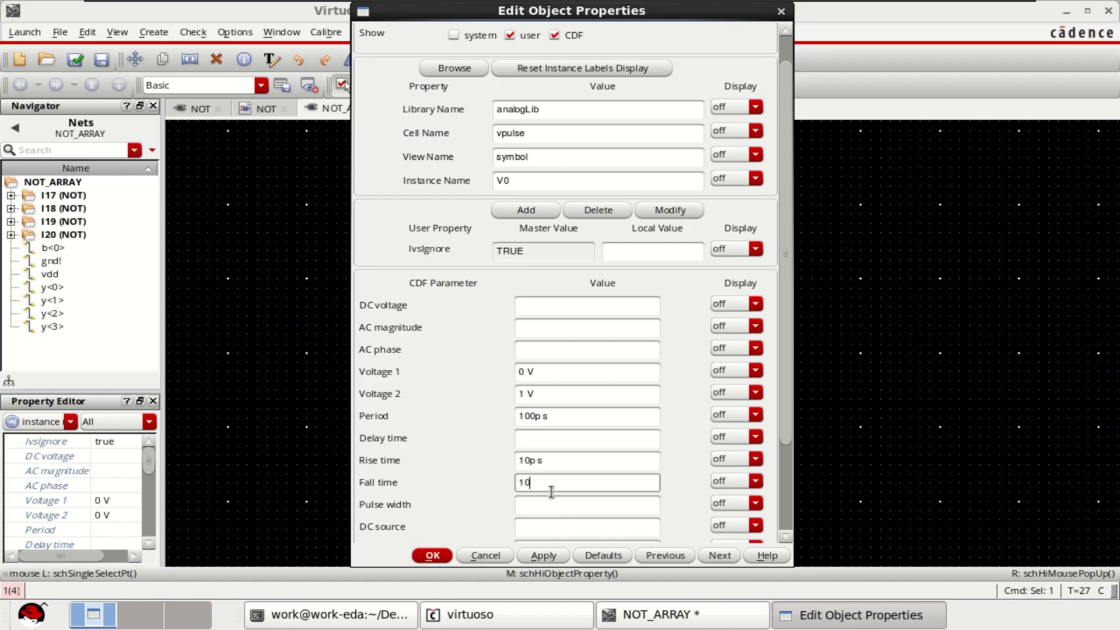
text(p)
Step: Set V0's pulse width to 100p, correct the period to 200p, and apply
click(542, 505)
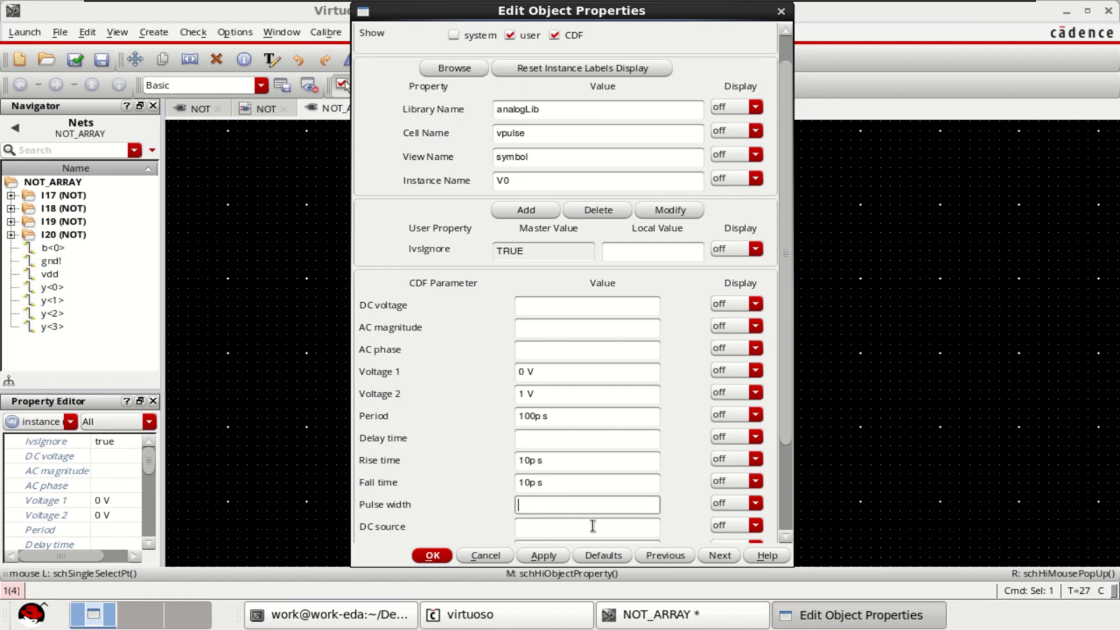
text(100p)
drag(523, 415, 510, 417)
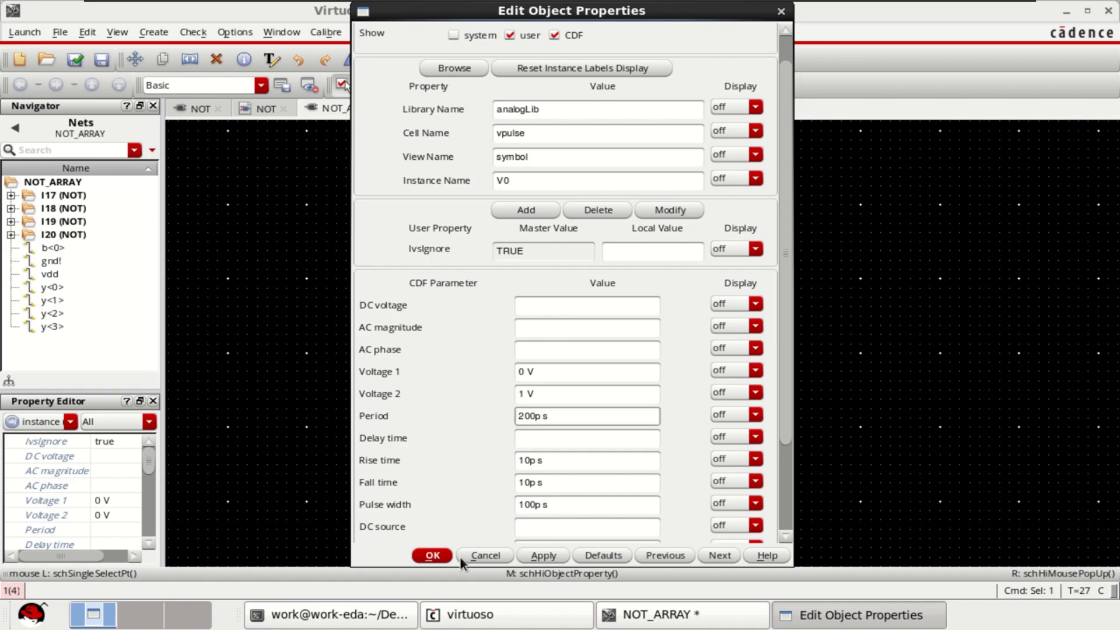
text(2)
click(433, 556)
Step: Copy source V0 beside the second, third and bottom inverters
click(833, 356)
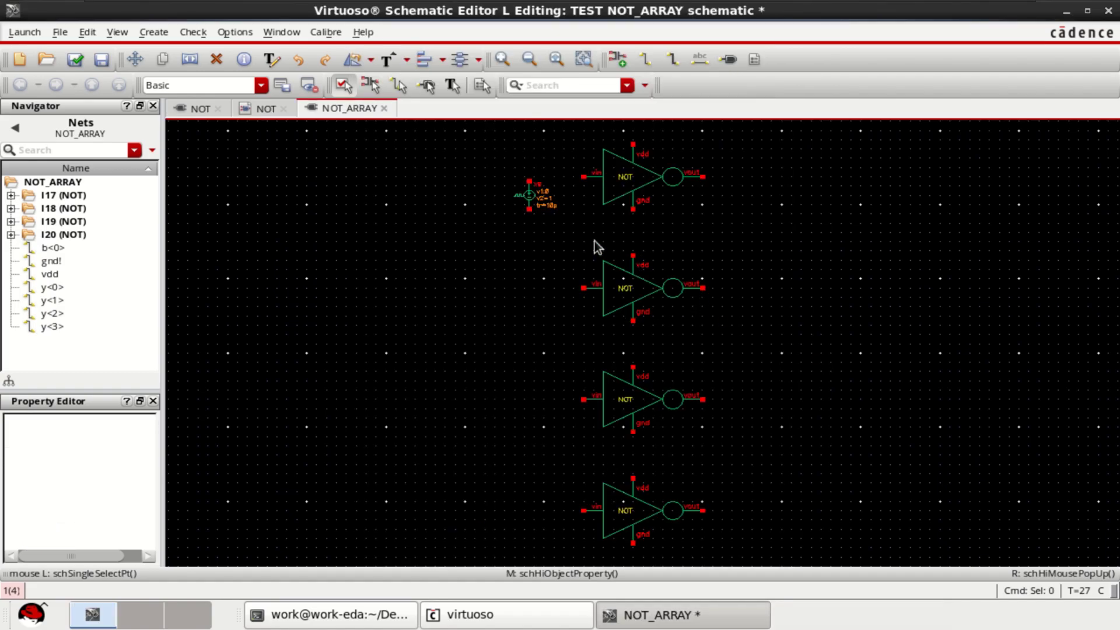
click(528, 198)
key(c)
click(541, 211)
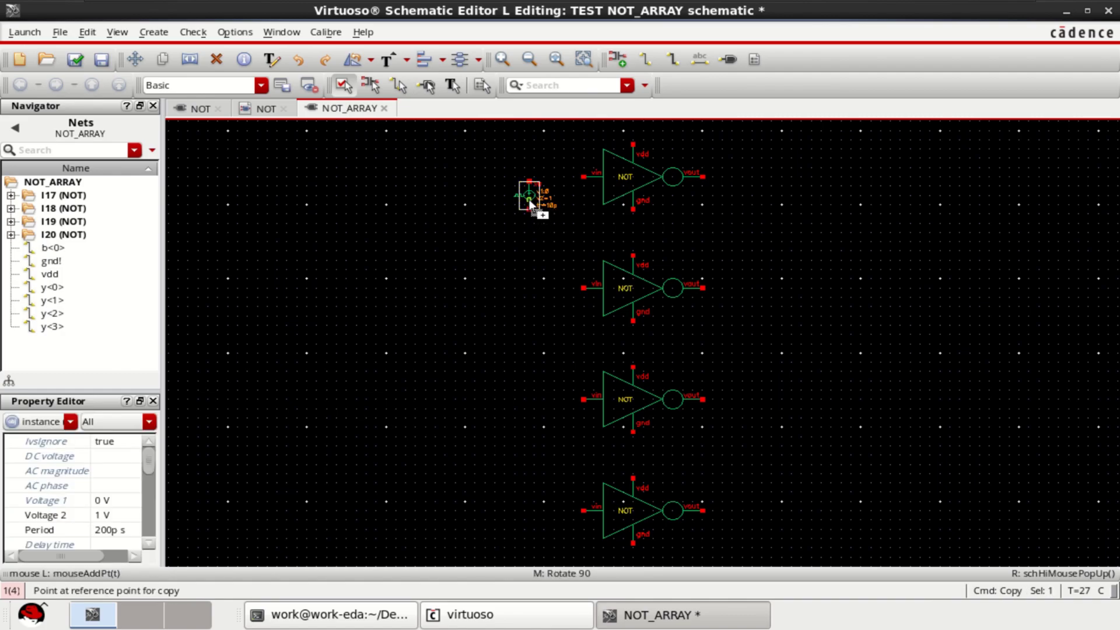
click(535, 318)
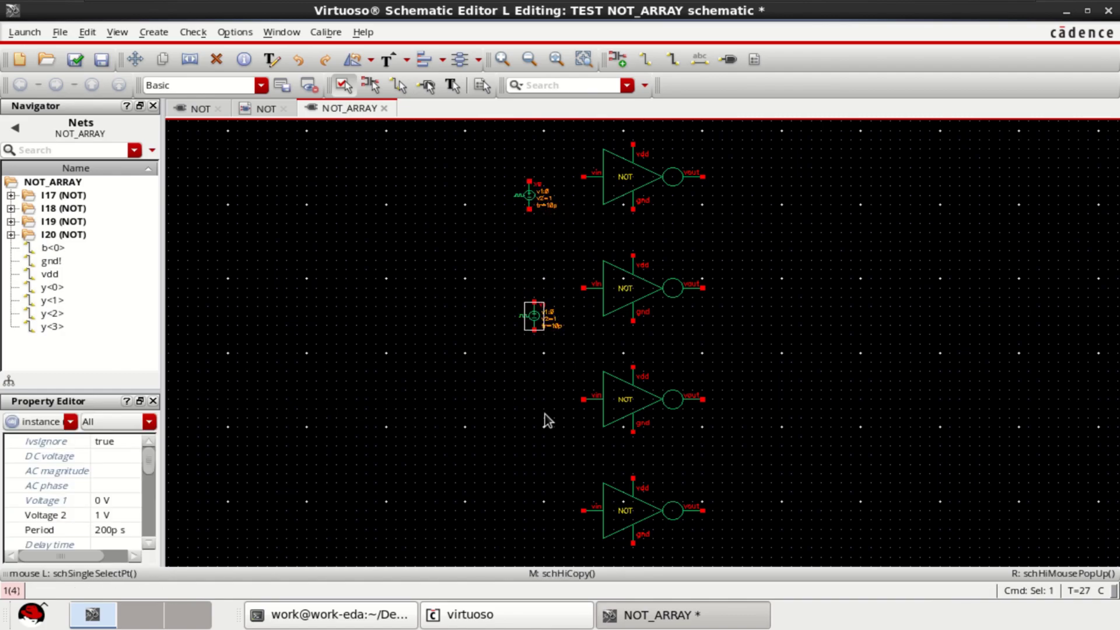
key(c)
click(534, 329)
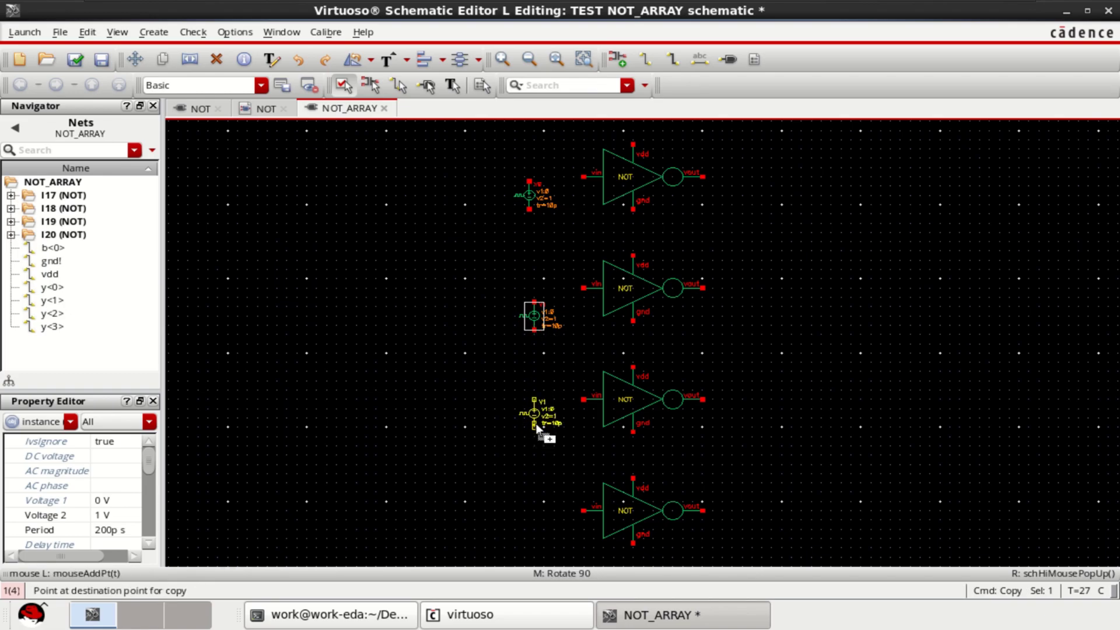
click(536, 422)
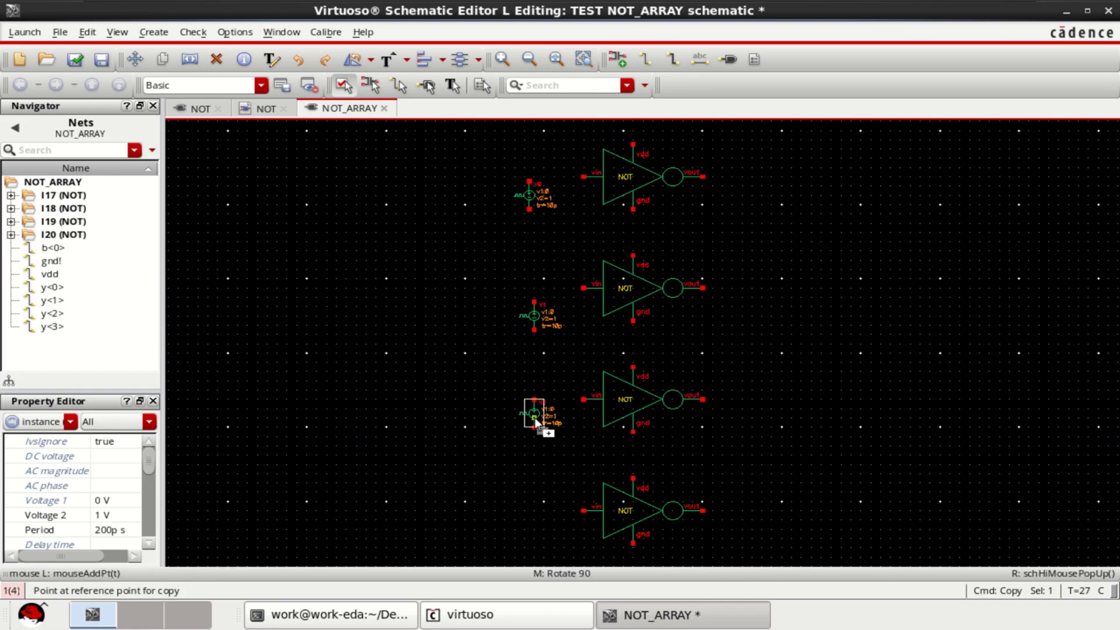
click(536, 424)
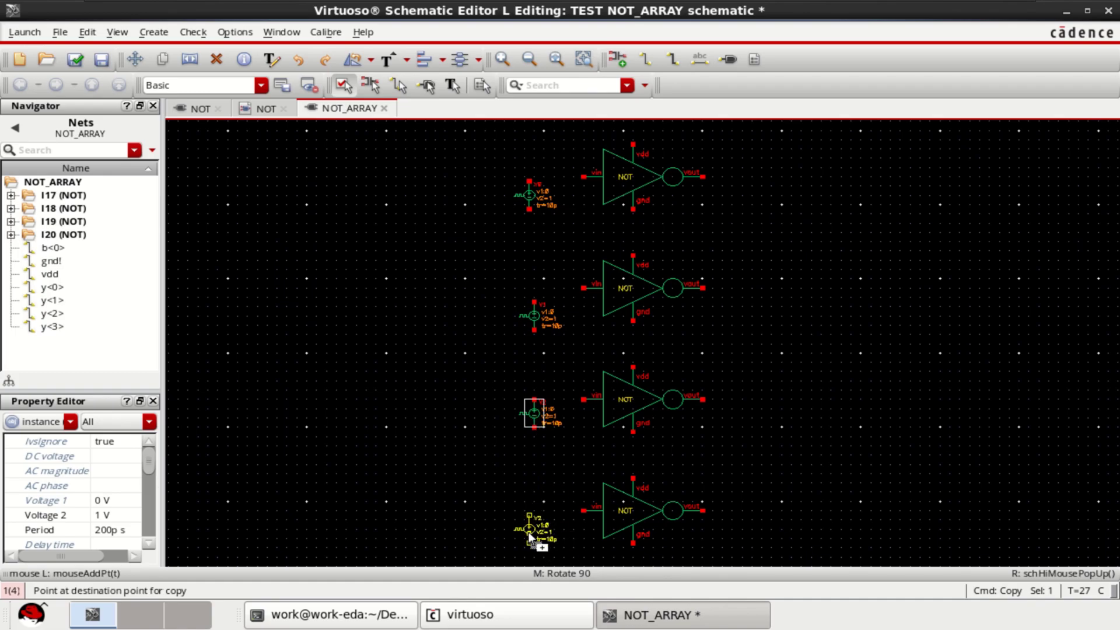
click(529, 532)
Step: Attach analogLib gnd symbols to the inverters' gnd pins
key(f)
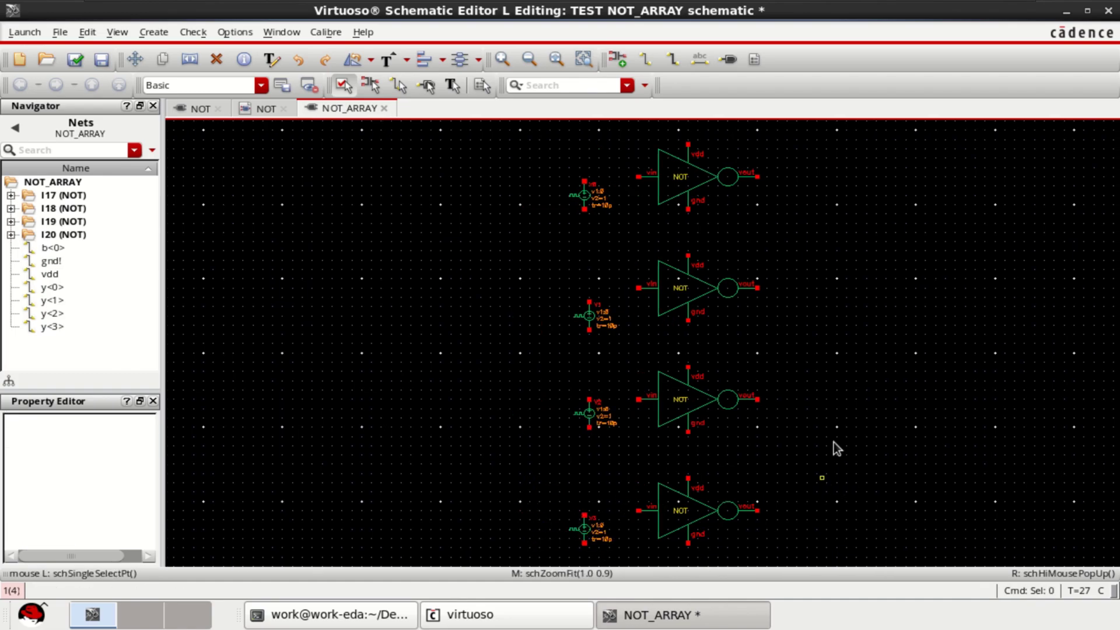
click(619, 59)
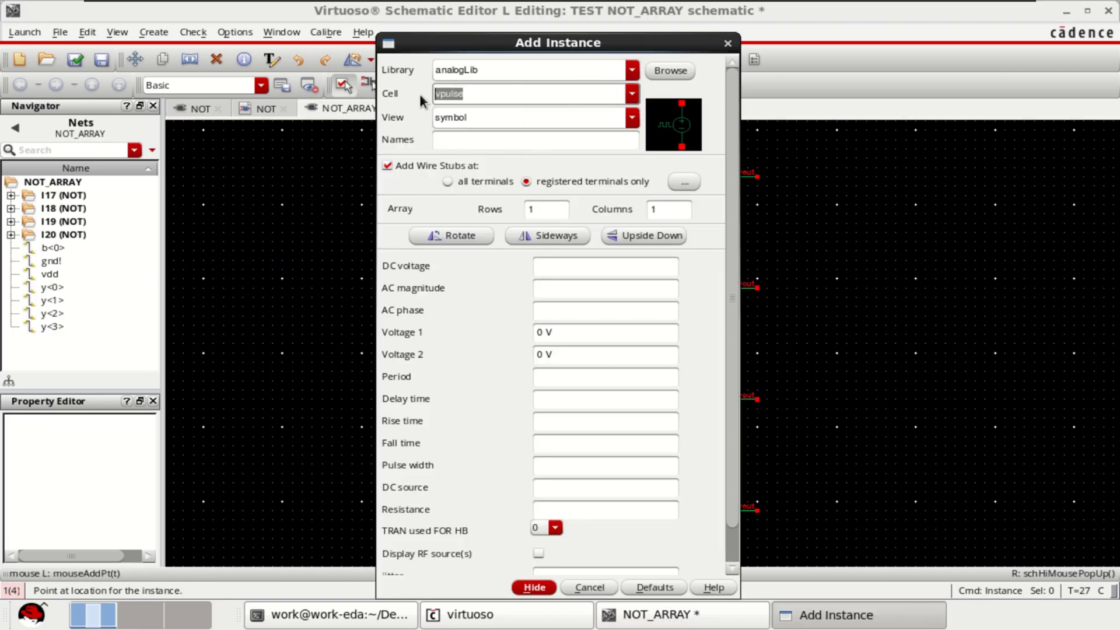
text(gnd)
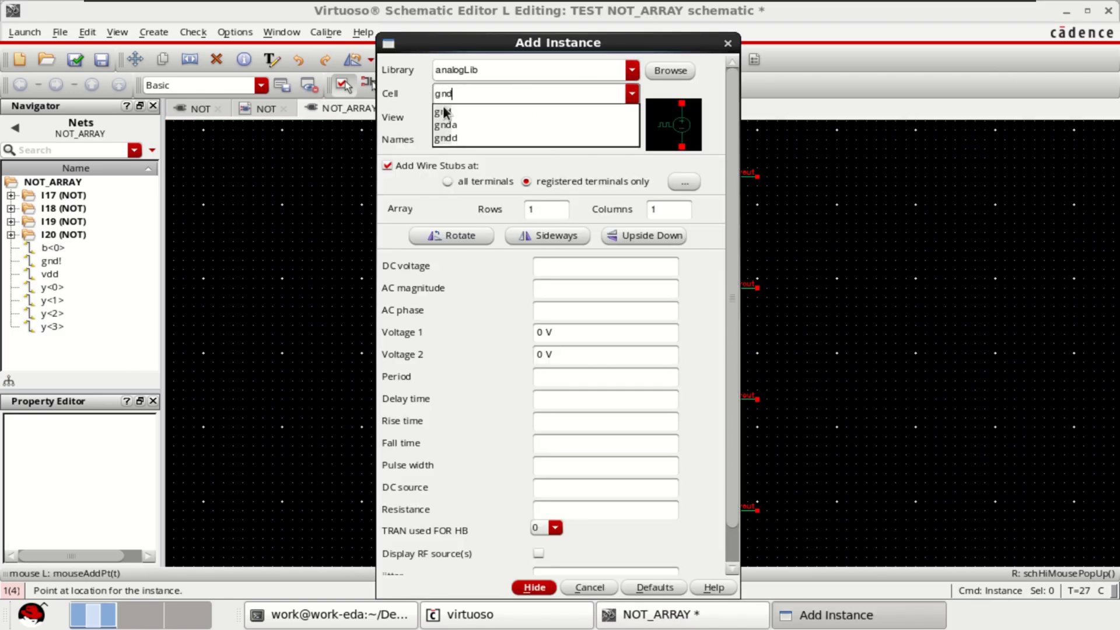
click(443, 111)
click(534, 588)
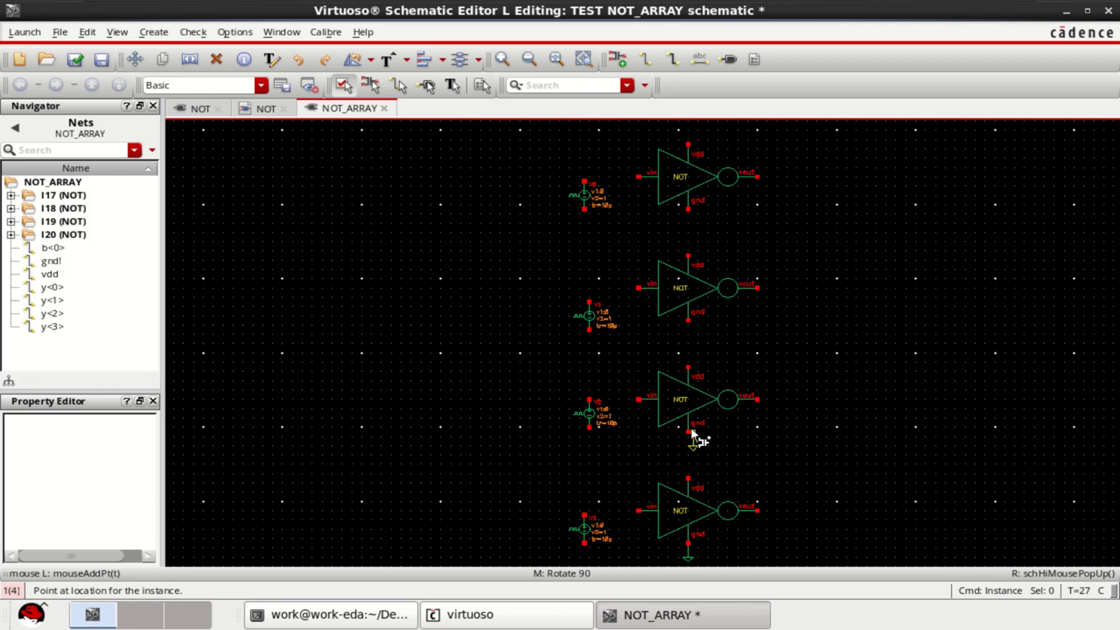
click(690, 320)
key(Escape)
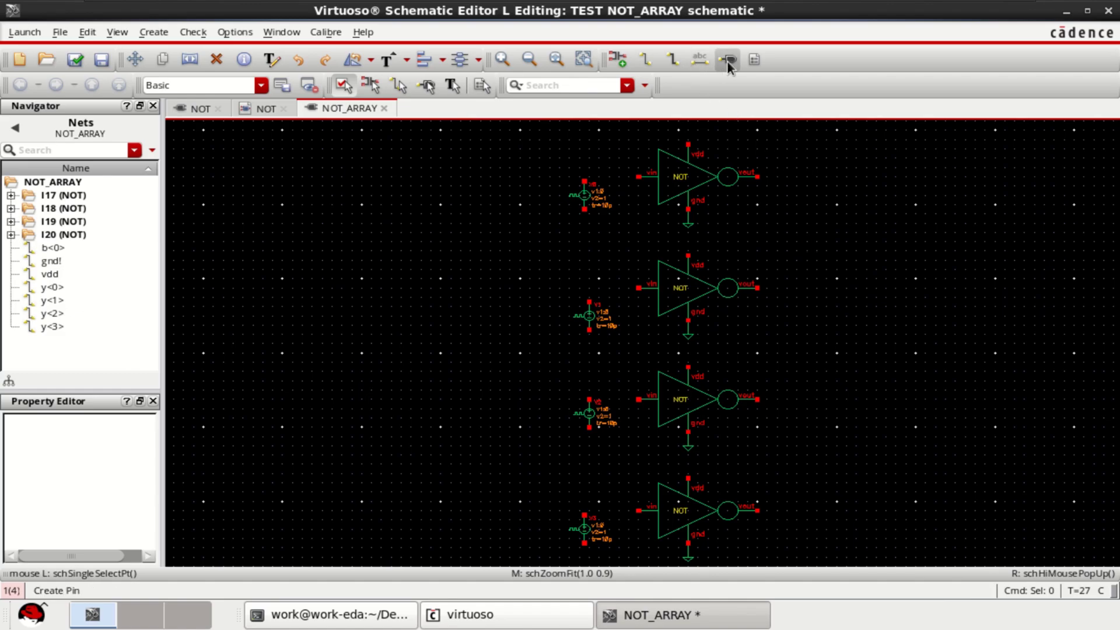
Step: Create output pins y<3> y<2> y<1> y<0>, placing y<3> and y<2> beside the bottom inverters
click(727, 60)
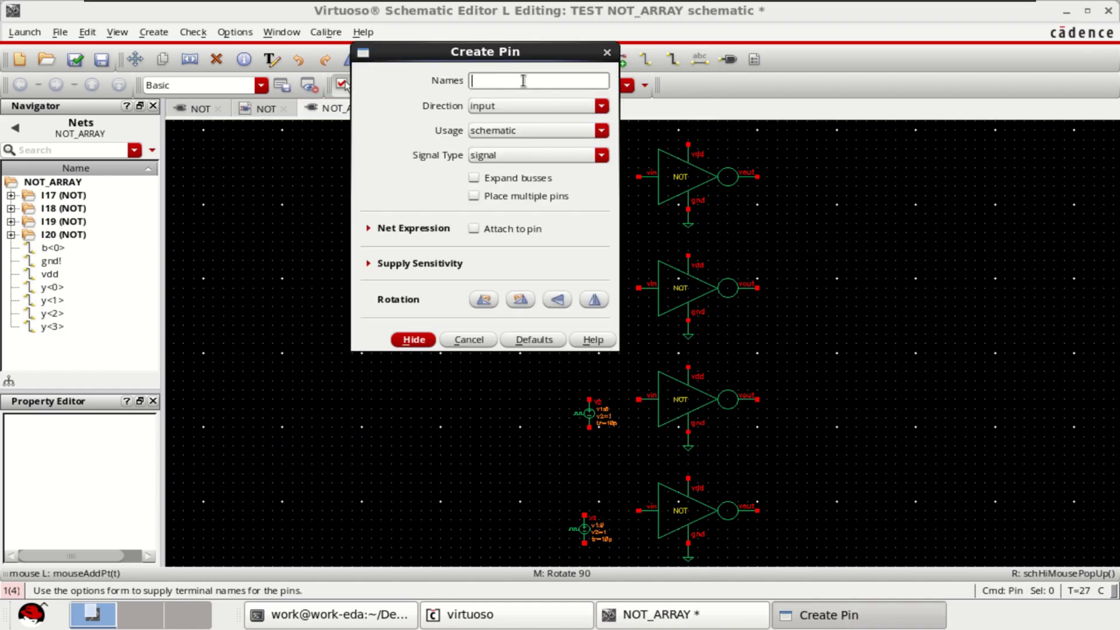
text(y)
text(3)
text(> y)
text(<2> y<)
text(1)
text(> )
text(y)
text(<0>)
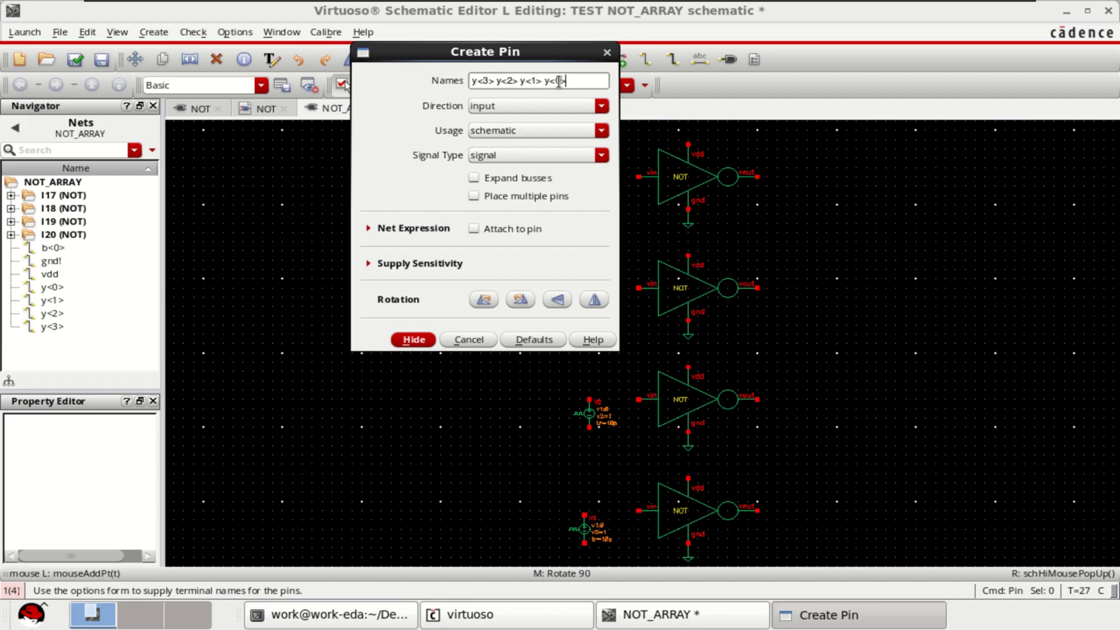
click(549, 106)
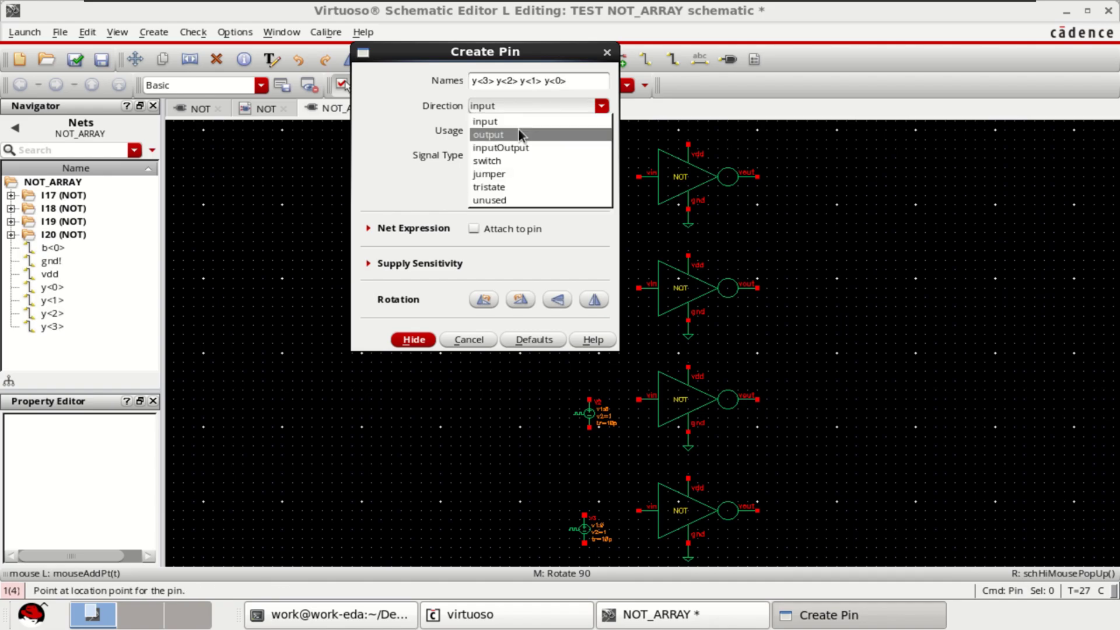
click(519, 130)
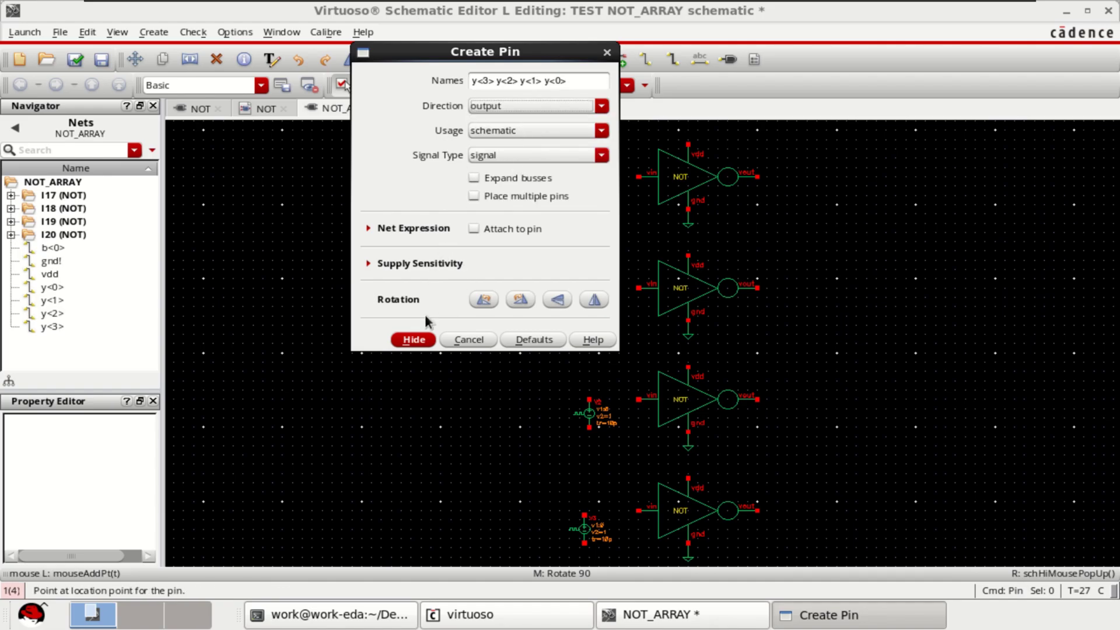
click(415, 341)
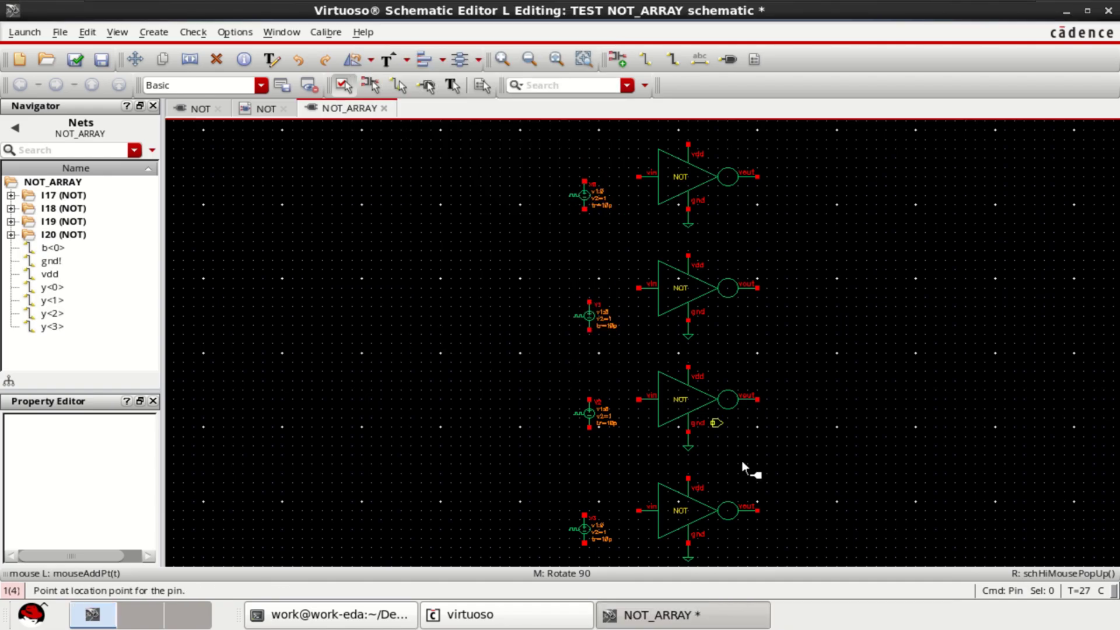
click(810, 511)
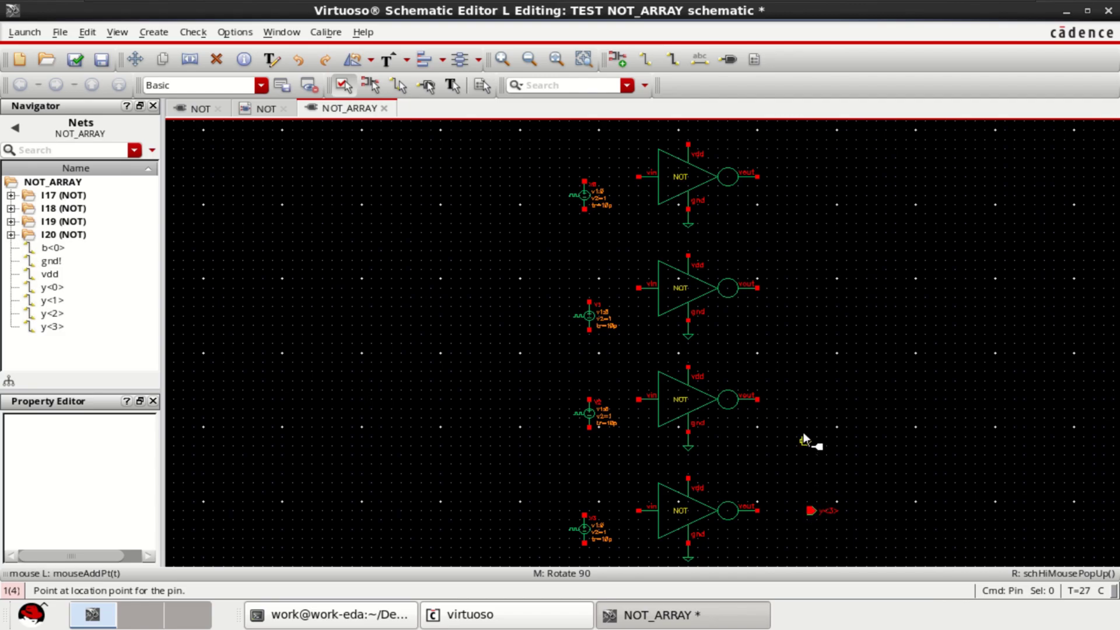
click(810, 399)
Step: Place pins y<1> and y<0> beside the second and top inverters
click(810, 288)
click(810, 177)
key(Escape)
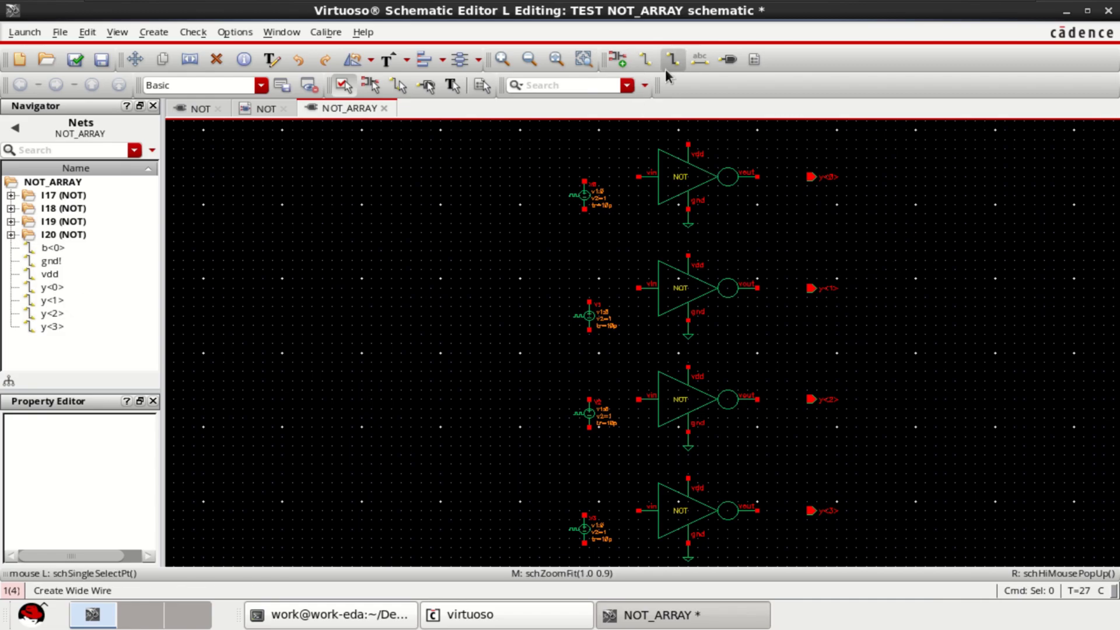
Step: Wire each inverter's output to its pin, y<0> through y<3>
click(648, 59)
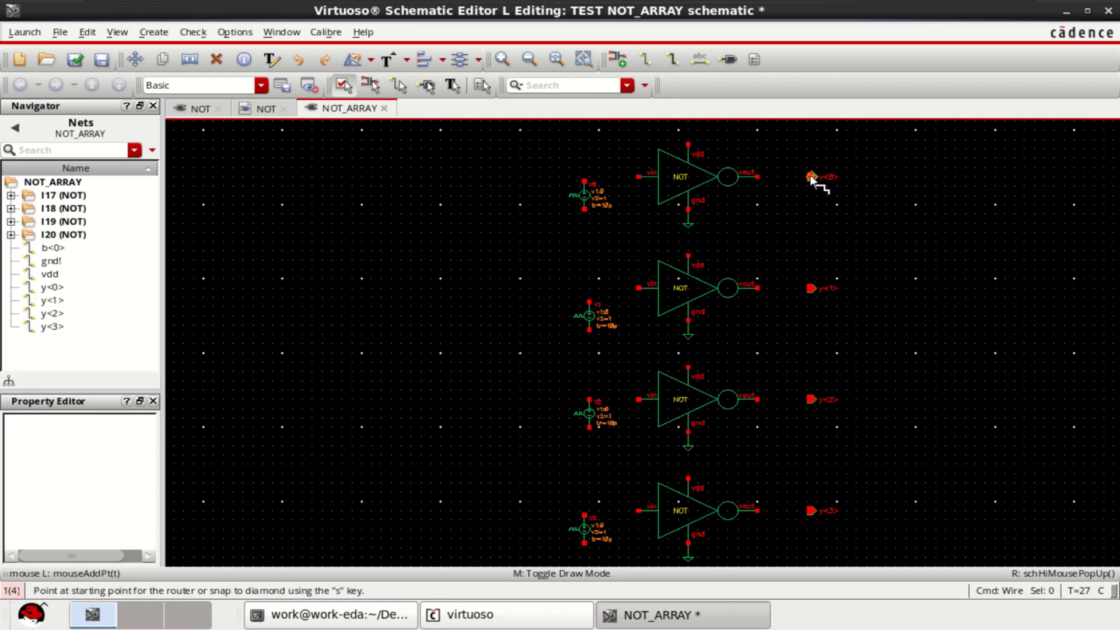
click(811, 176)
click(757, 177)
click(811, 288)
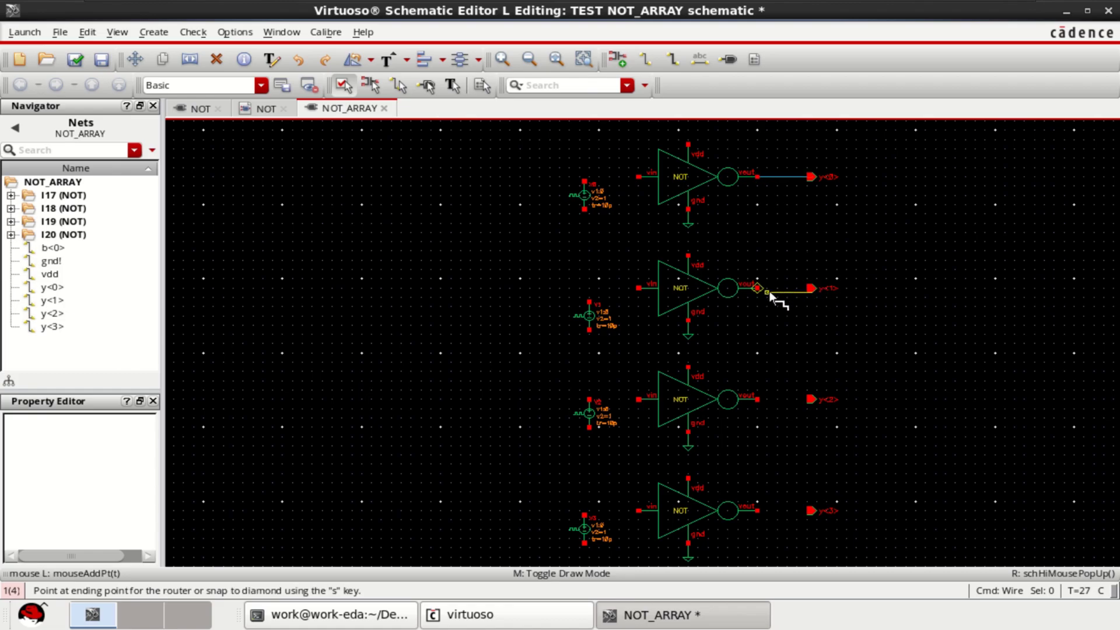
key(Escape)
click(647, 60)
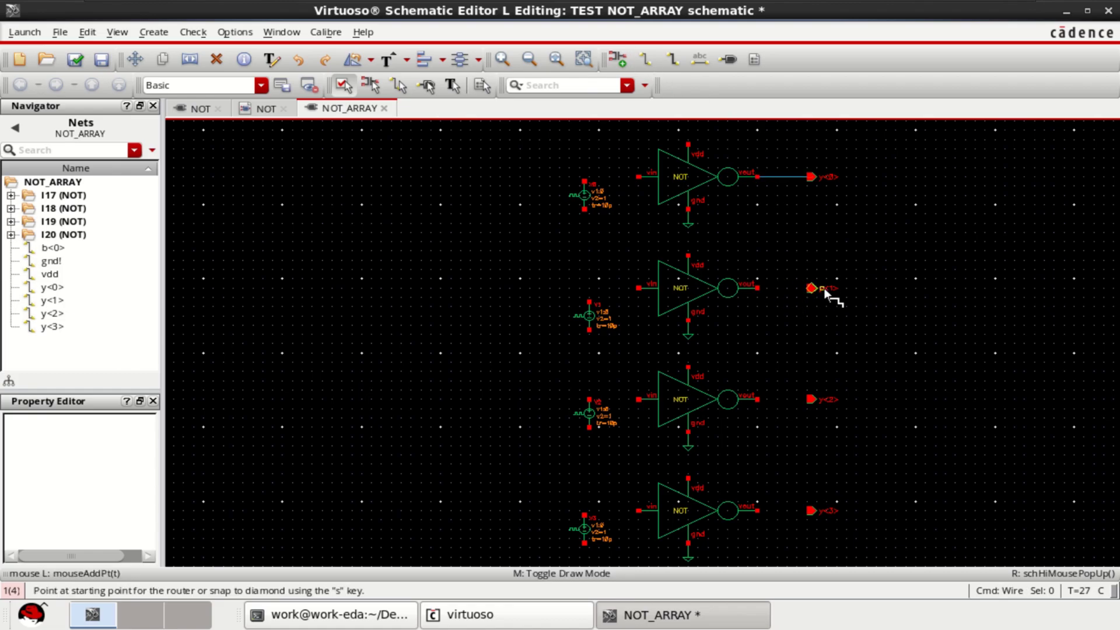
click(812, 287)
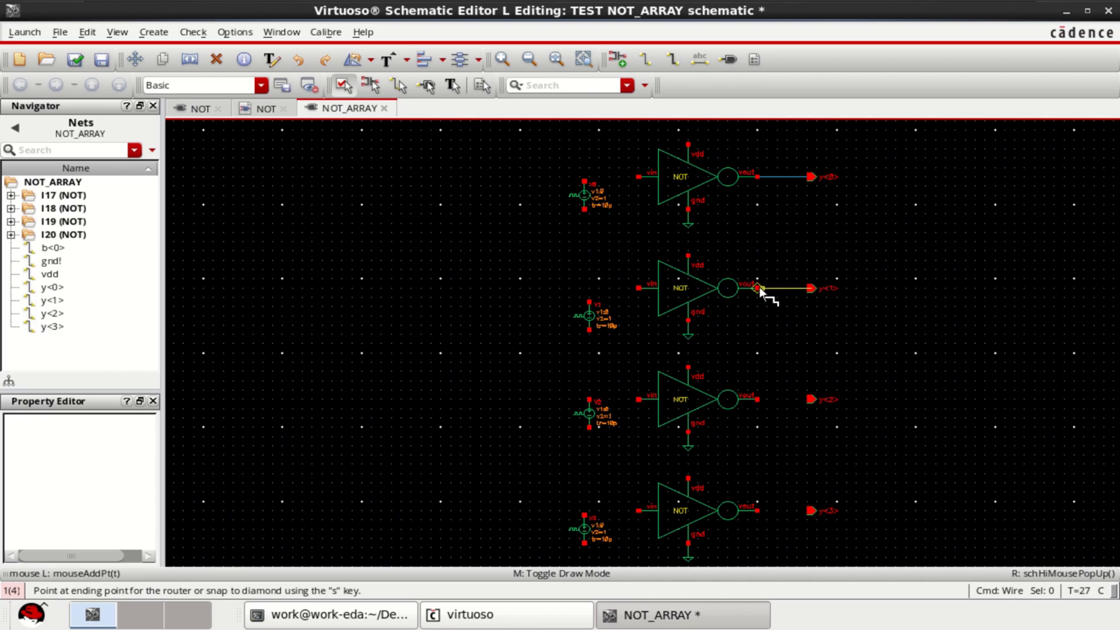
click(758, 288)
click(812, 399)
click(758, 399)
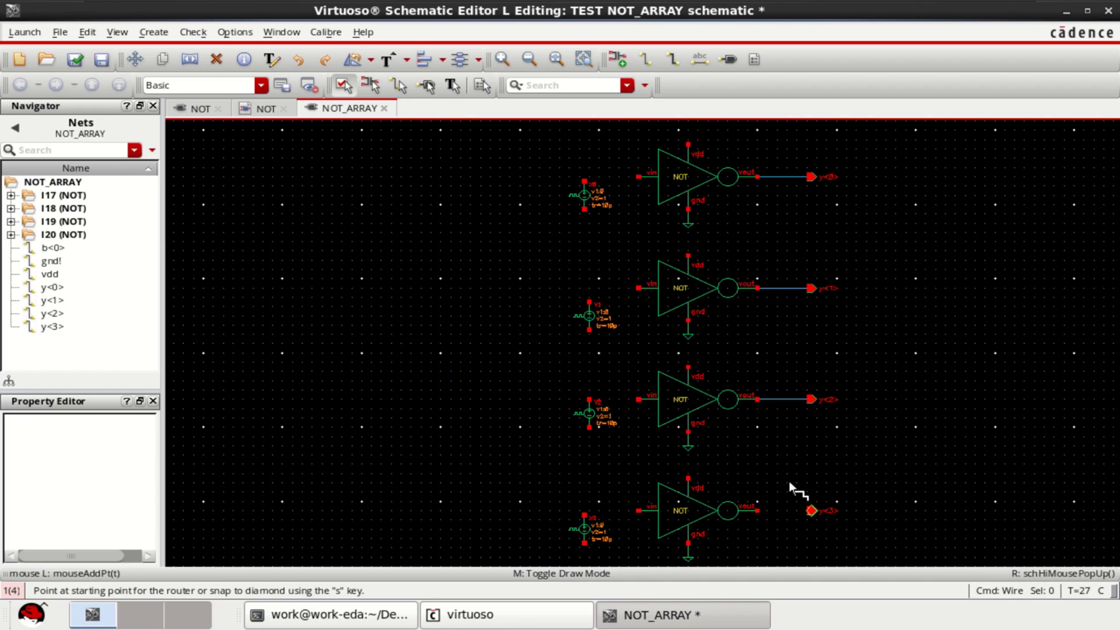
click(811, 511)
click(758, 510)
key(Escape)
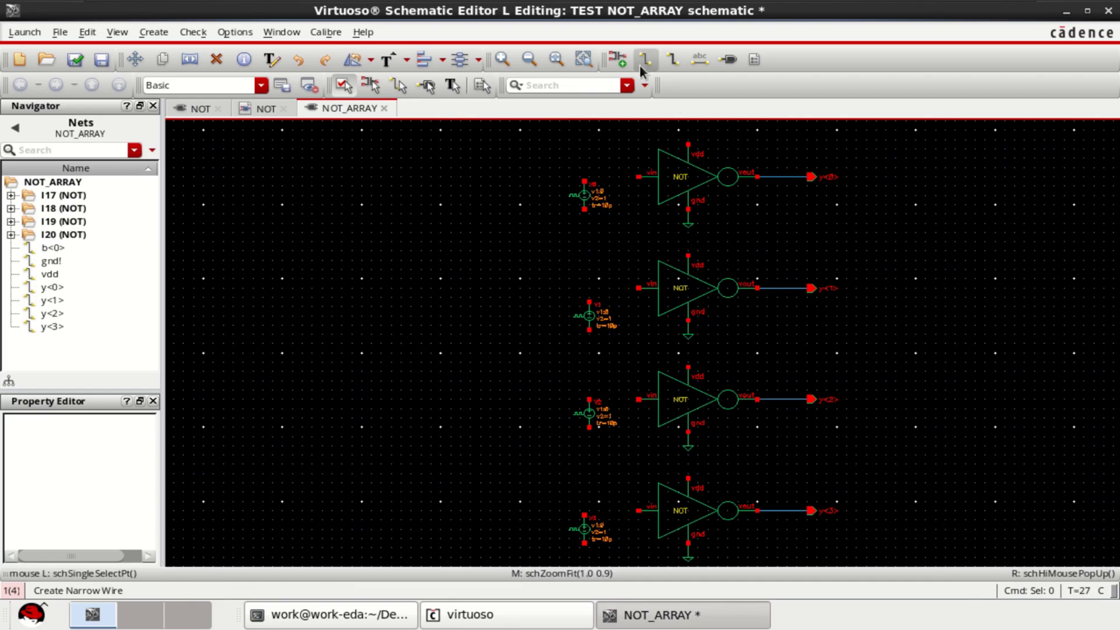
Step: Wire each inverter's input to its neighbouring vpulse source
click(642, 61)
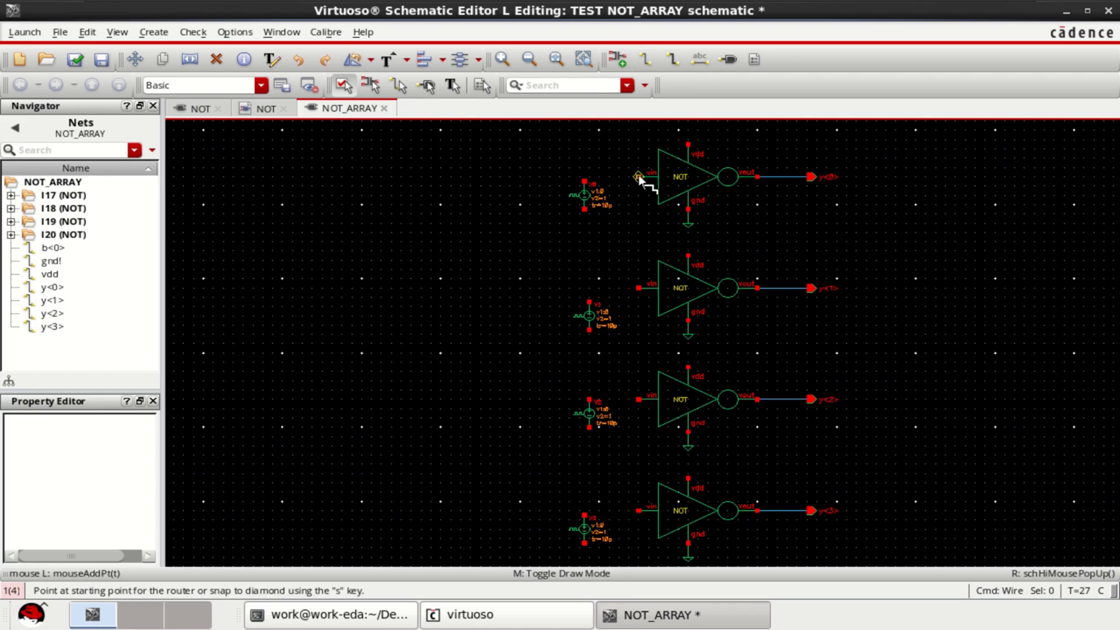
click(638, 176)
click(585, 181)
click(639, 288)
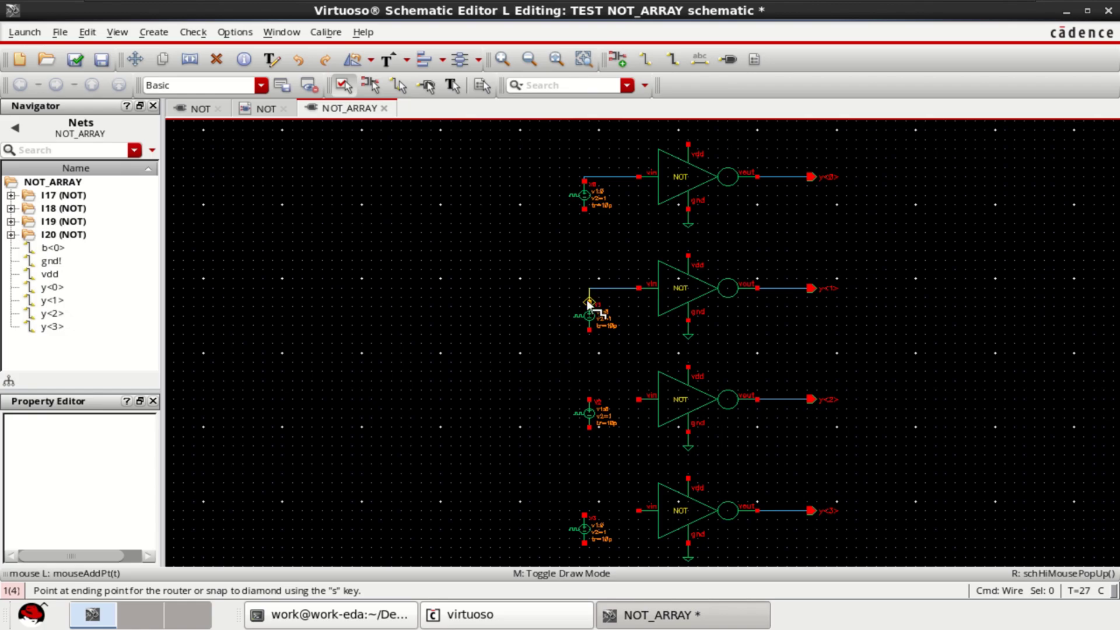
click(589, 302)
click(639, 399)
click(597, 407)
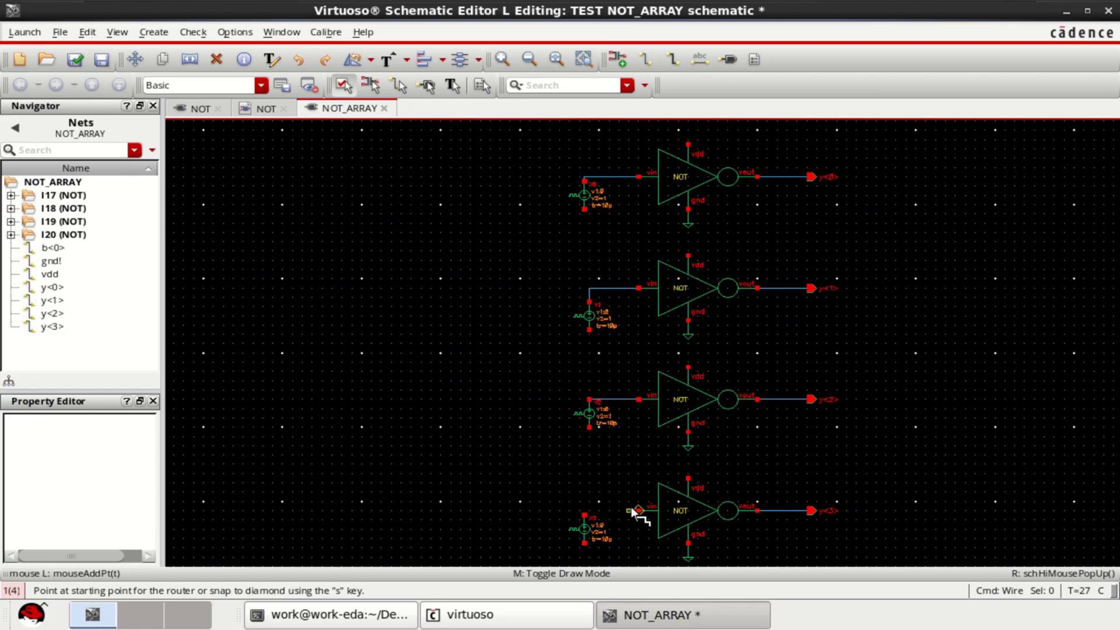
click(638, 511)
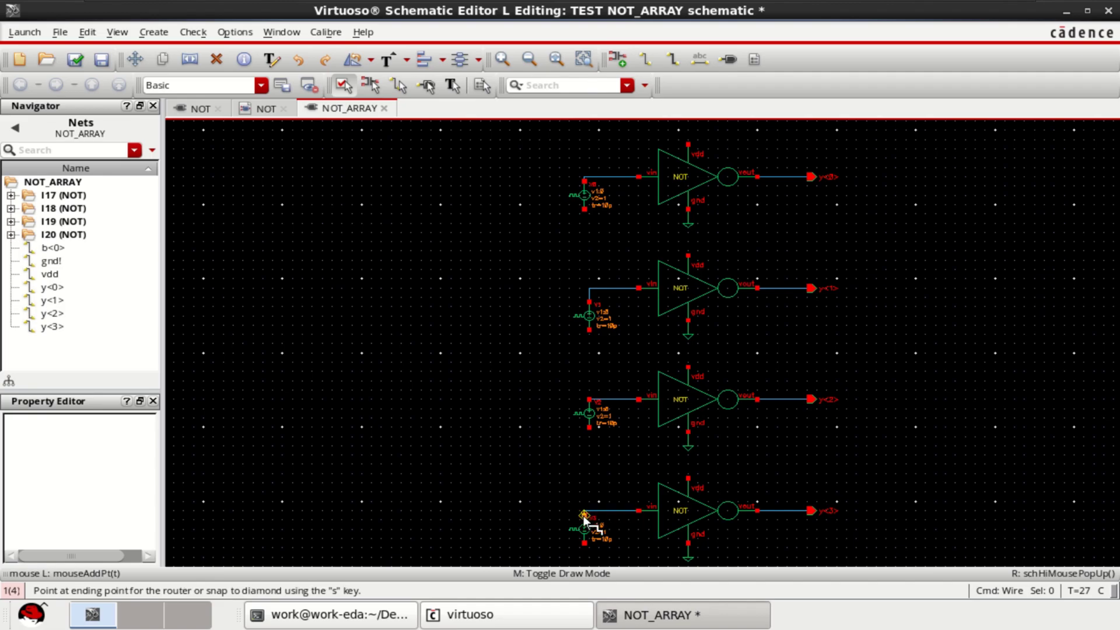
click(584, 515)
key(Escape)
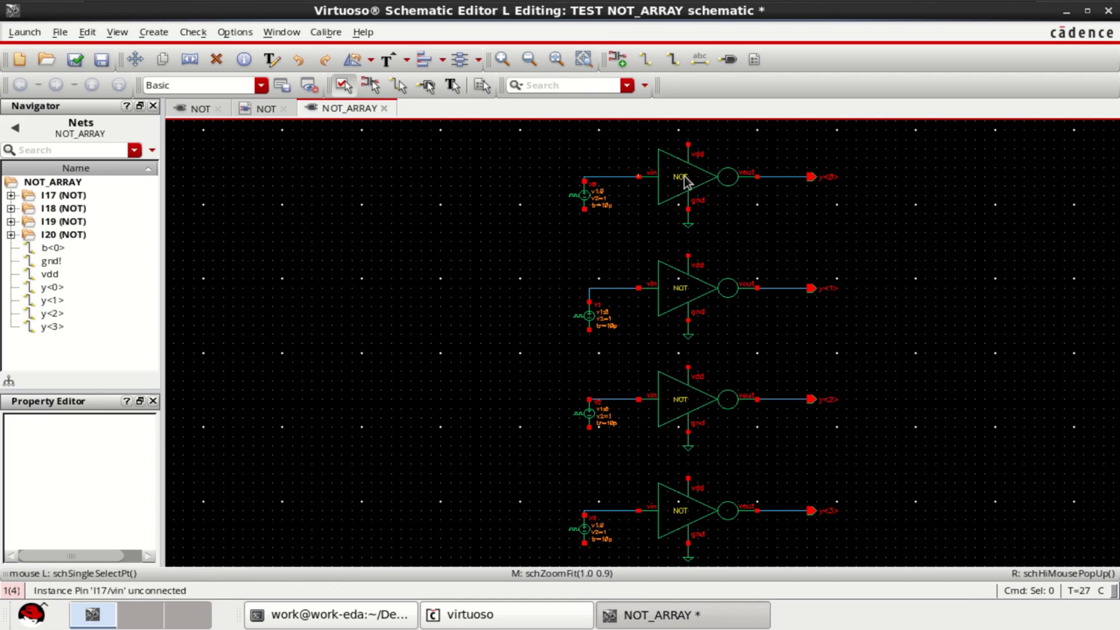
Step: Copy the ground symbol below the top and second pulse sources
click(688, 219)
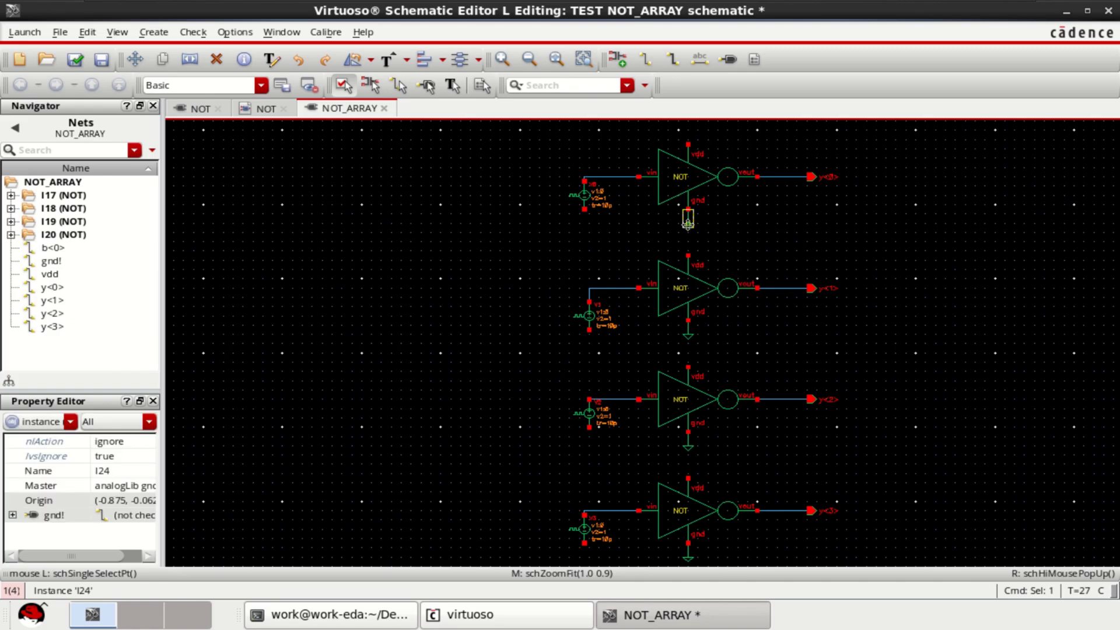
key(c)
click(688, 228)
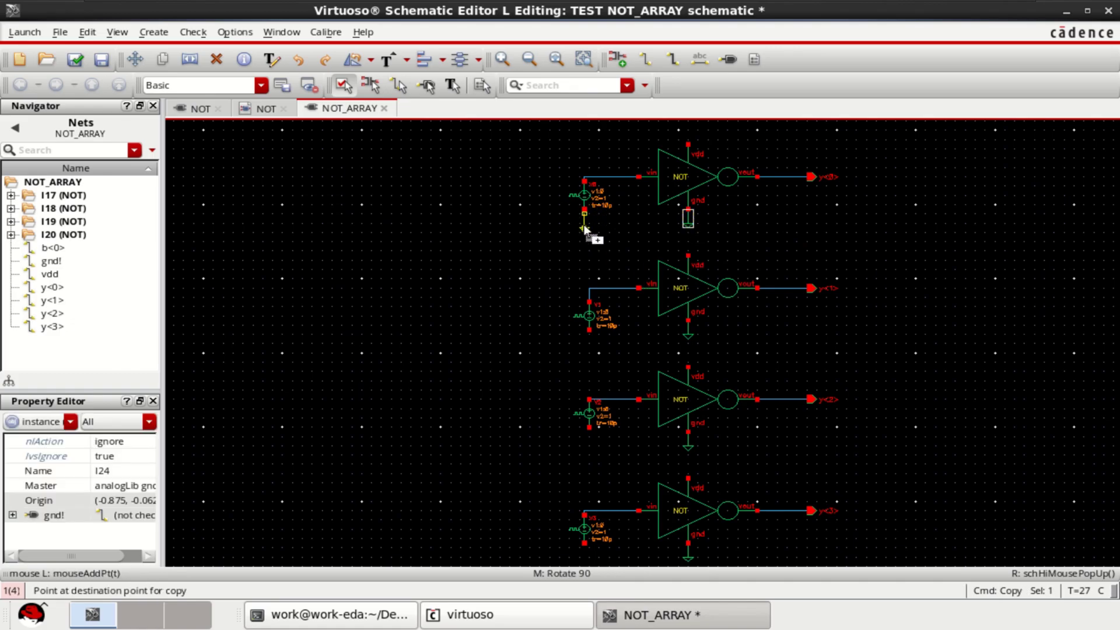
click(586, 227)
key(c)
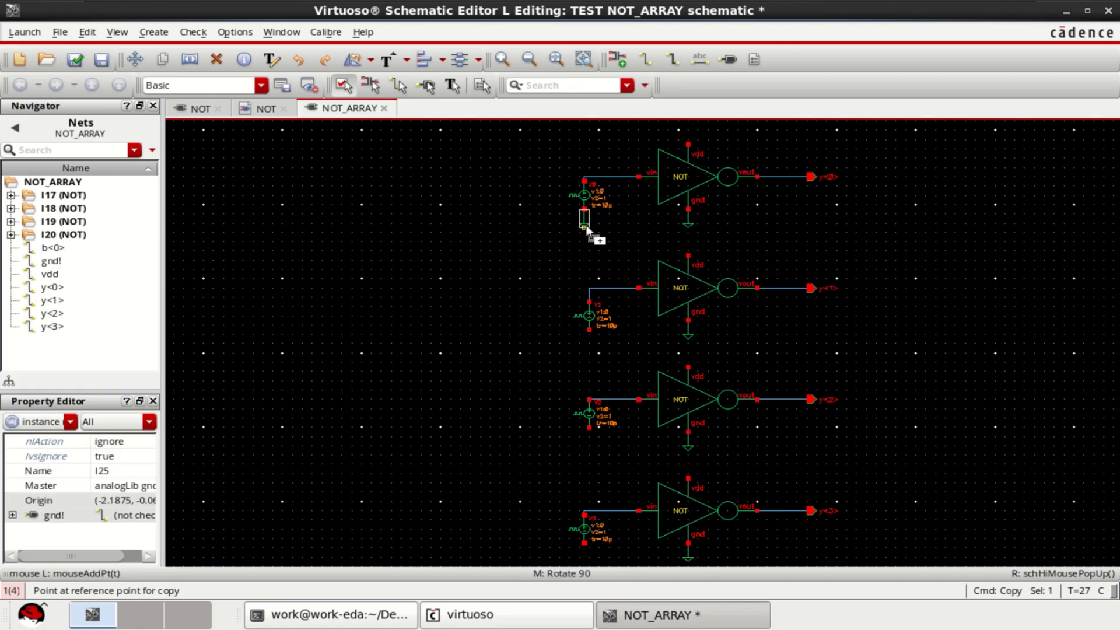
click(587, 226)
click(589, 345)
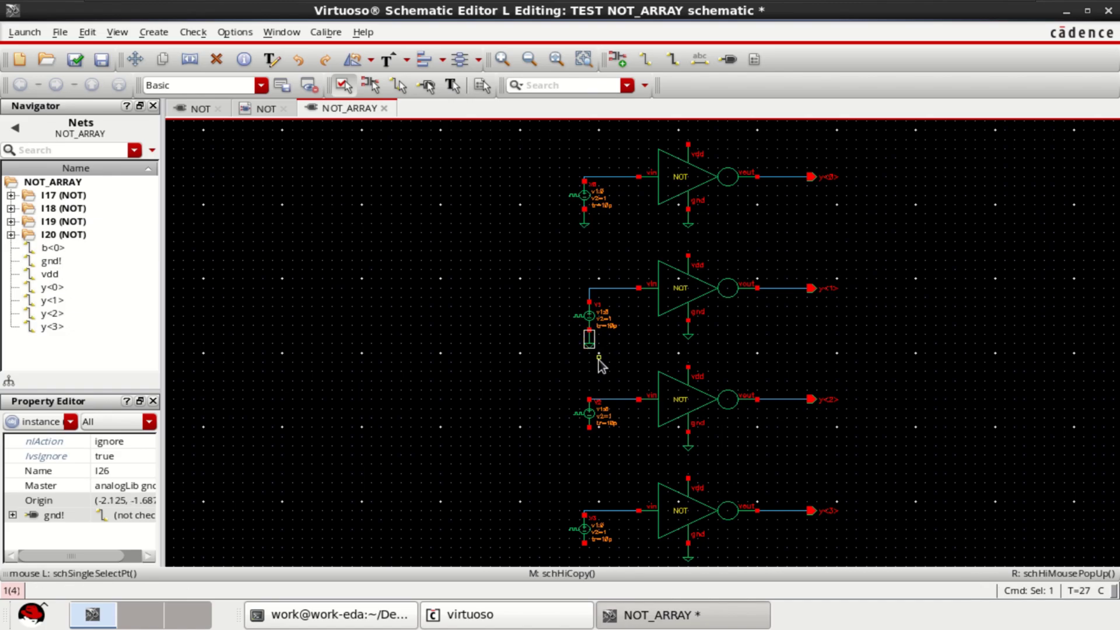
Step: Add grounds below the third and bottom pulse sources and fit the schematic
click(590, 347)
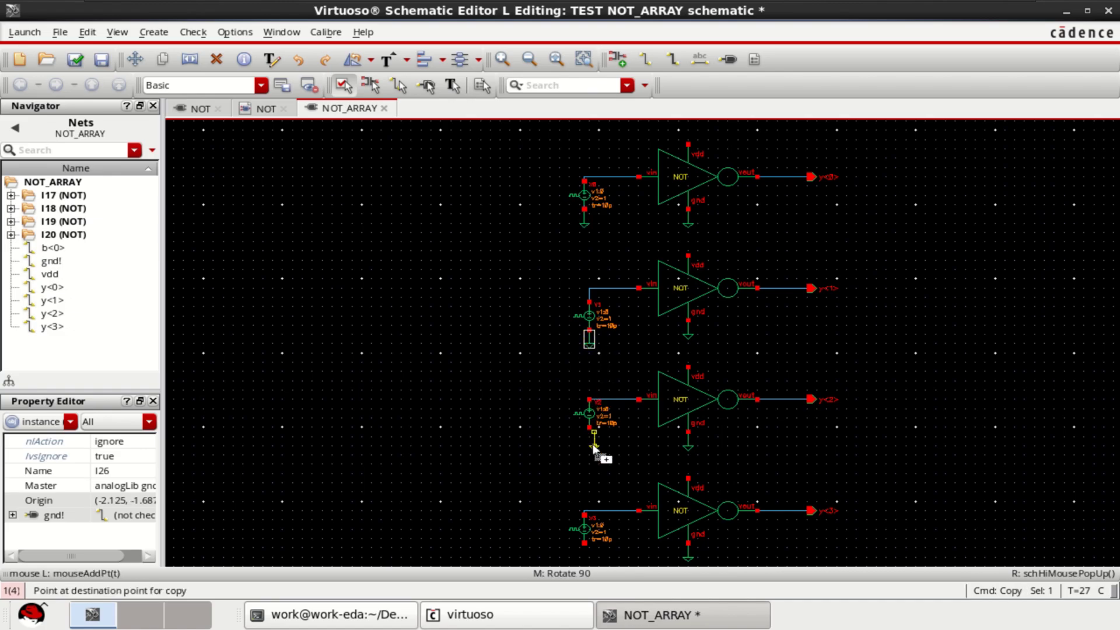
click(591, 441)
key(c)
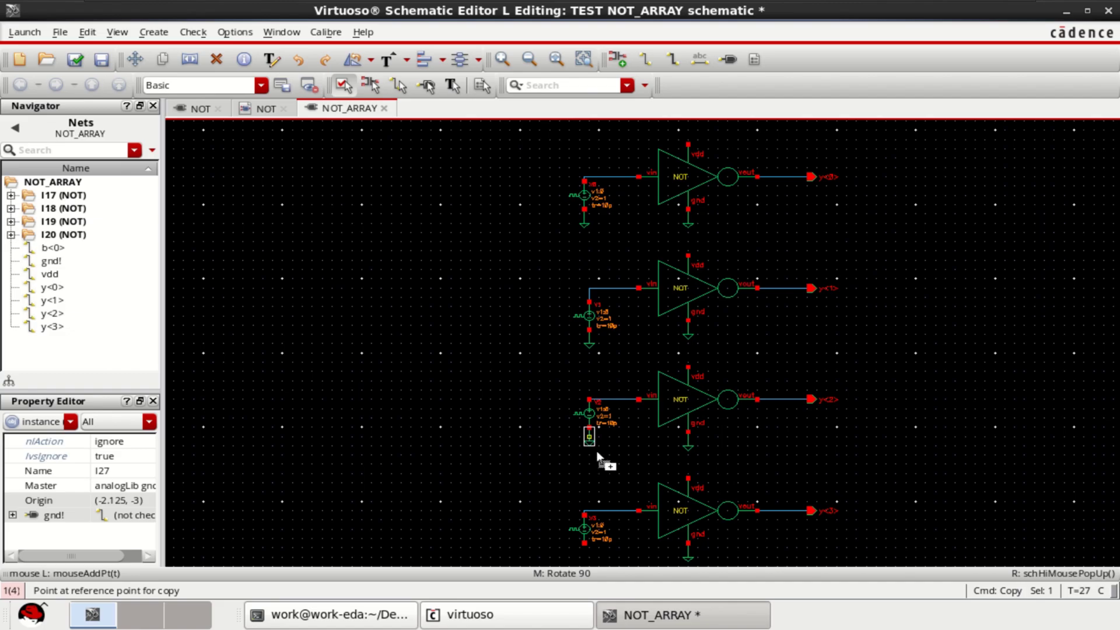
click(591, 442)
click(585, 558)
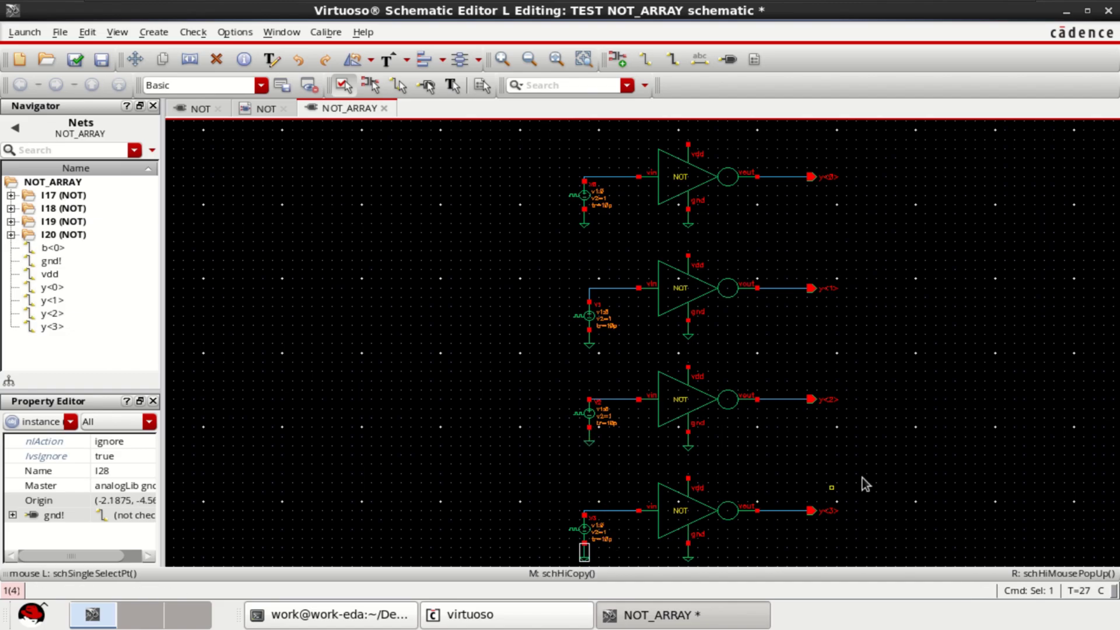
click(925, 414)
key(f)
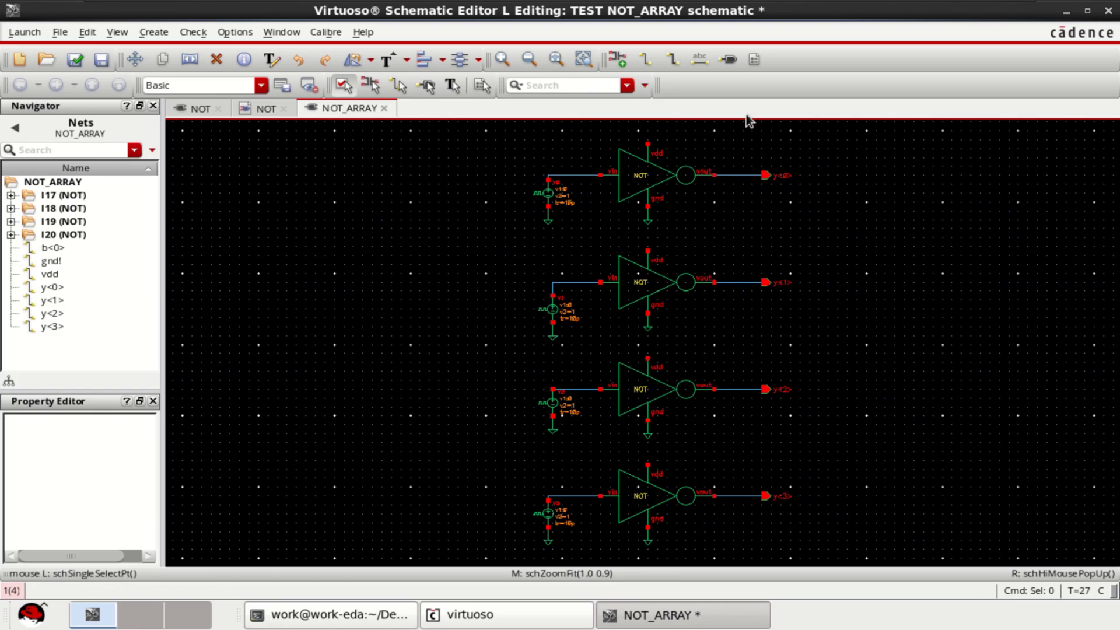
Step: Place a vdc source from analogLib to the right of the top inverter's output
key(i)
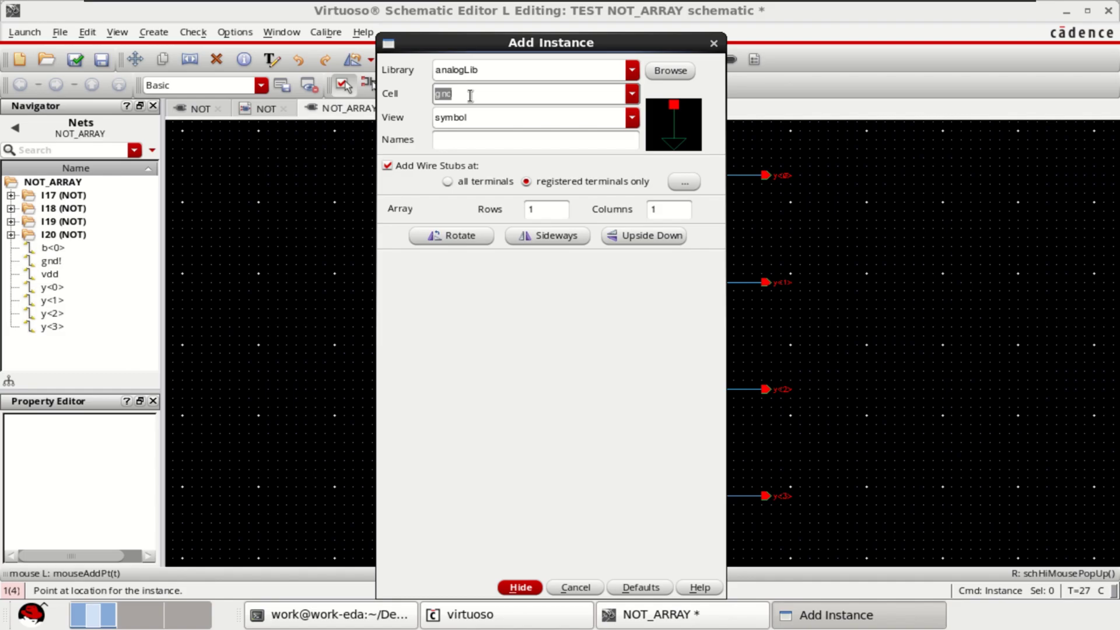
text(vd)
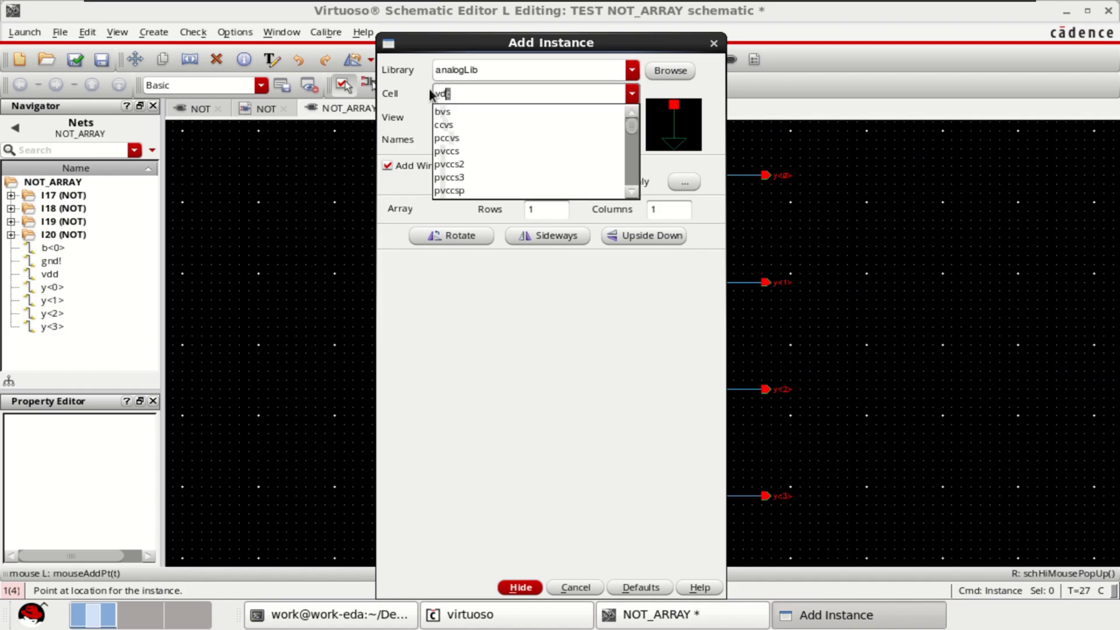
text(c)
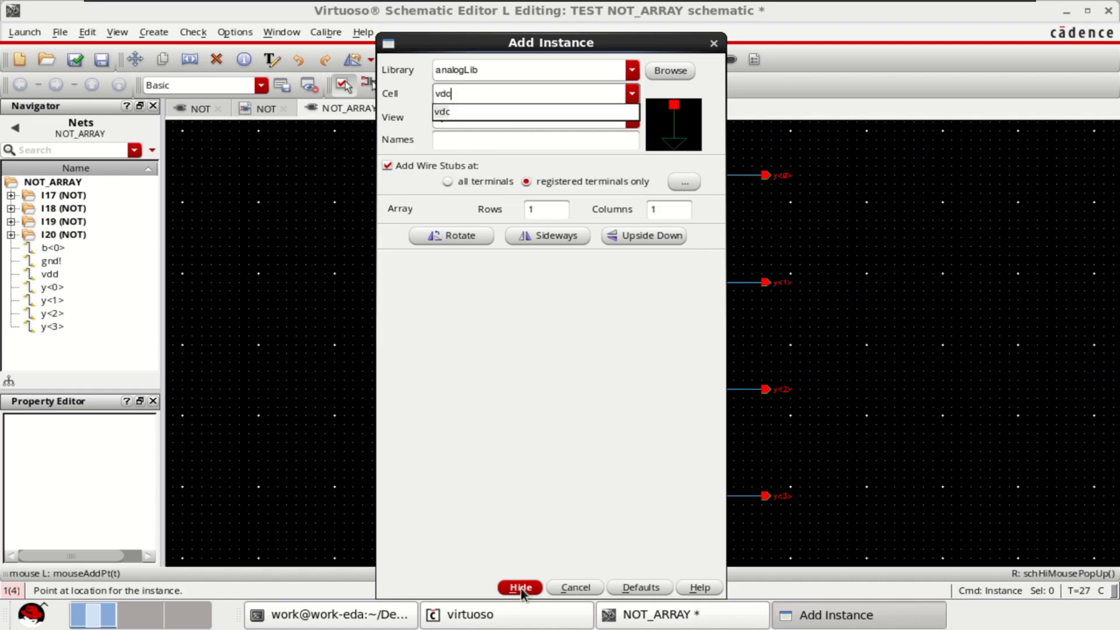
key(Tab)
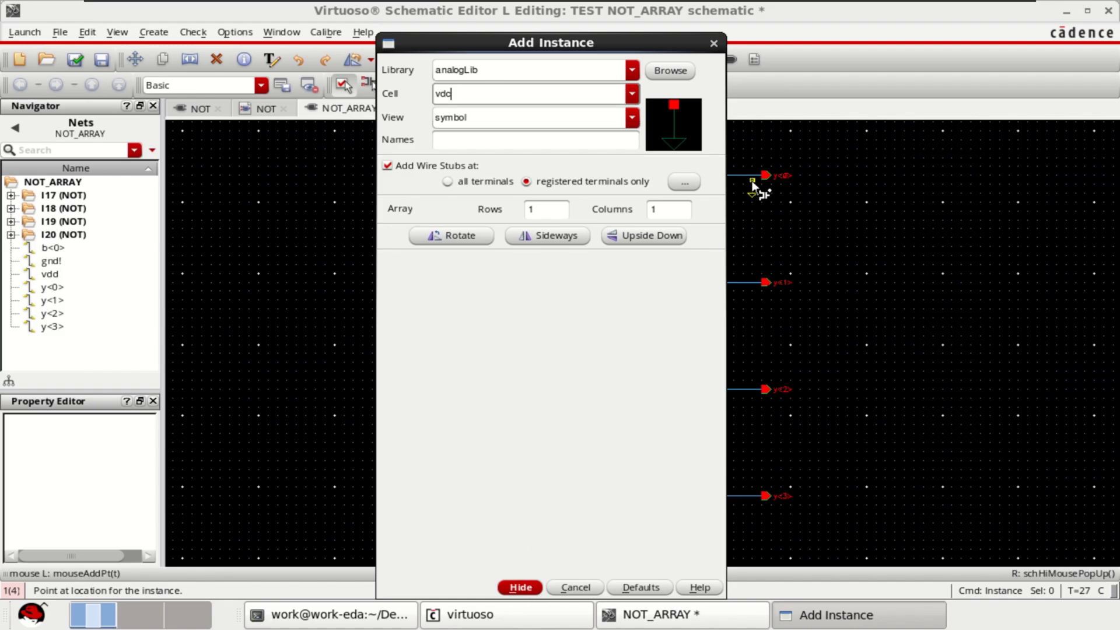
click(521, 587)
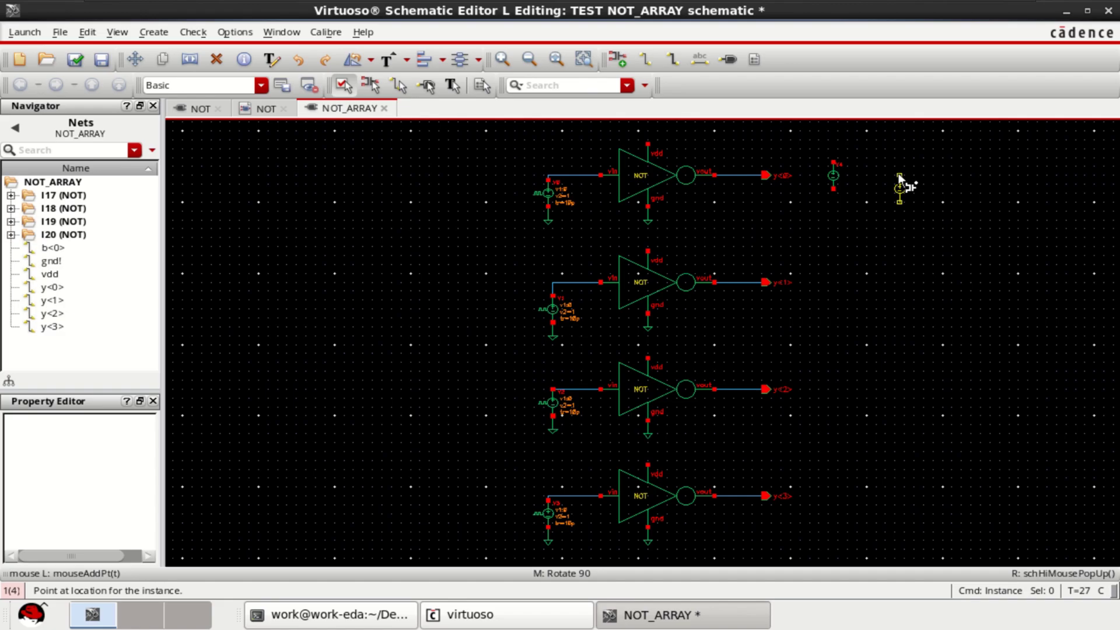
click(835, 163)
key(Escape)
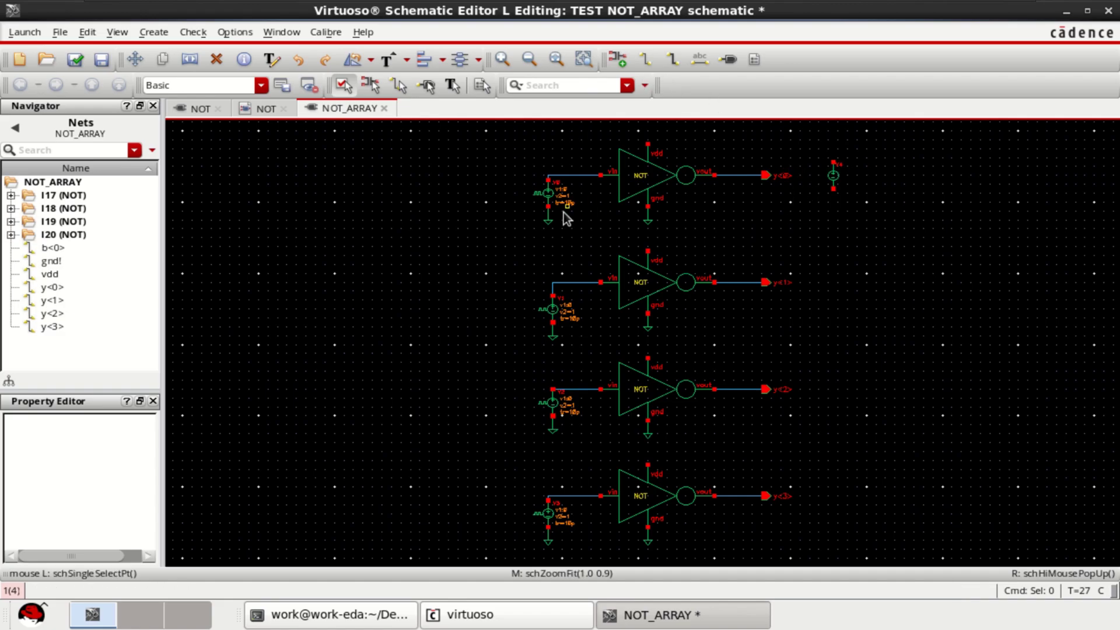
Step: Copy an existing ground symbol to sit just below the new vdc source
click(547, 219)
key(c)
click(548, 218)
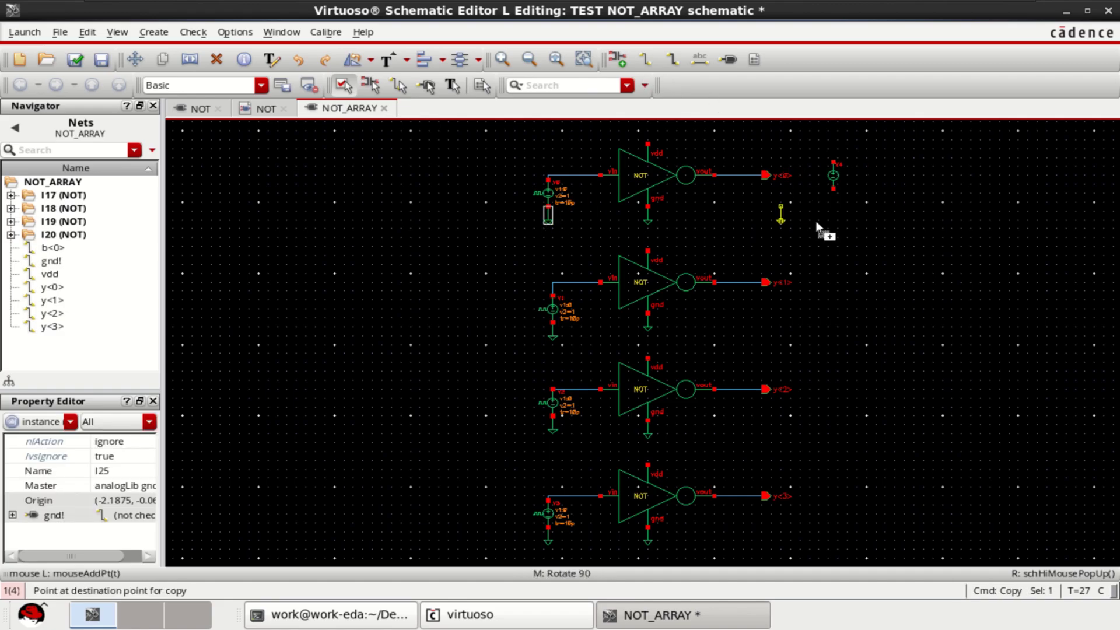
click(833, 203)
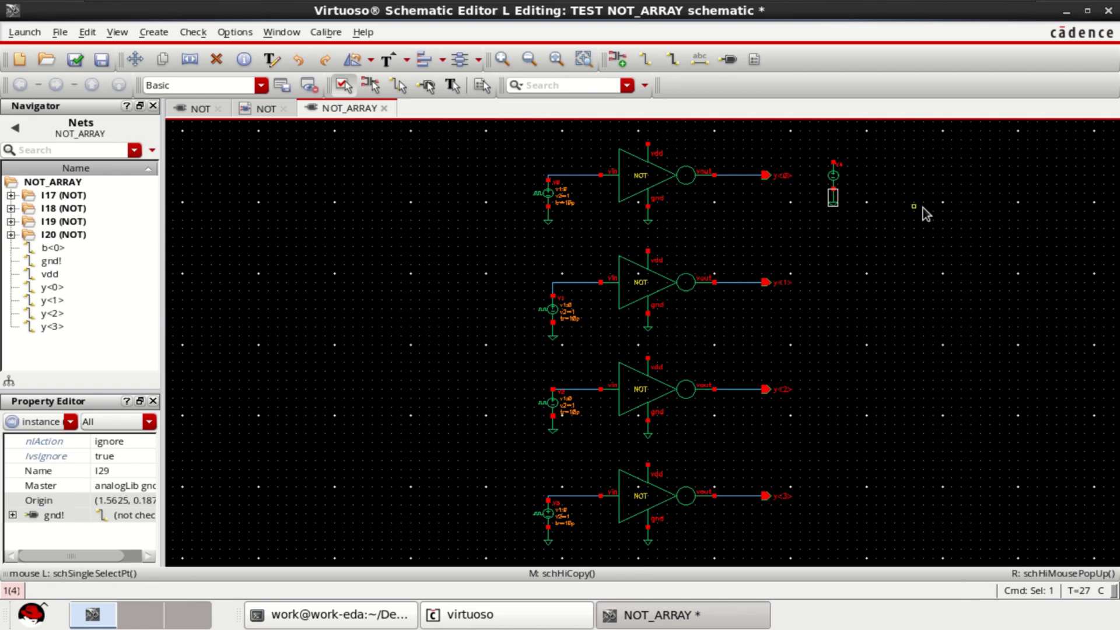
Step: Draw short wire stubs from all four inverters' vdd pins and the vdc source's top terminal
click(644, 58)
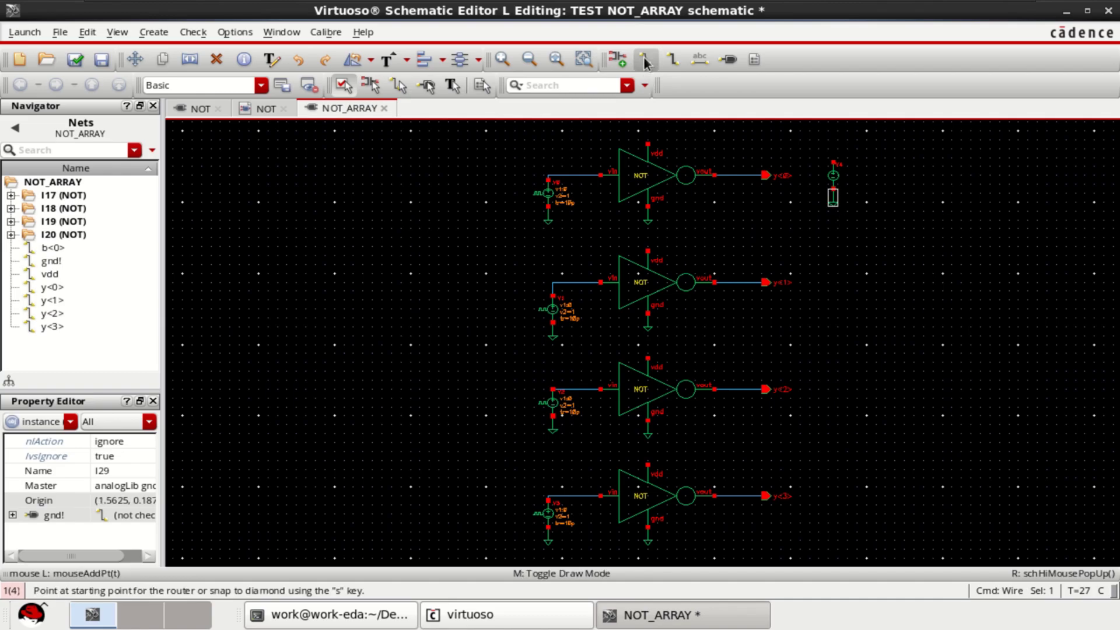
click(648, 144)
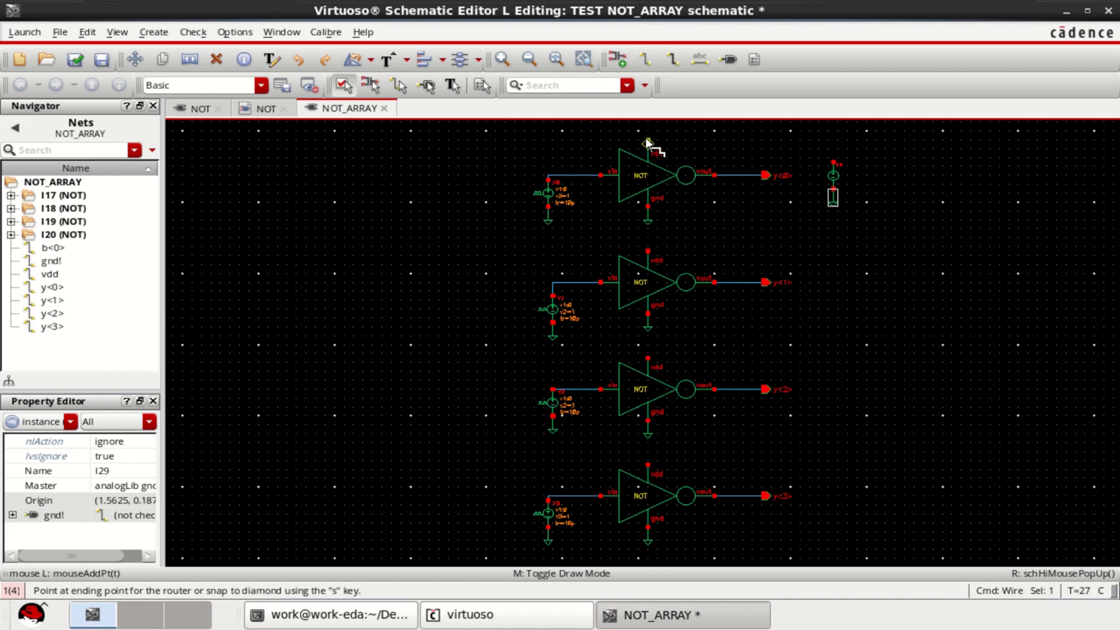
double_click(672, 130)
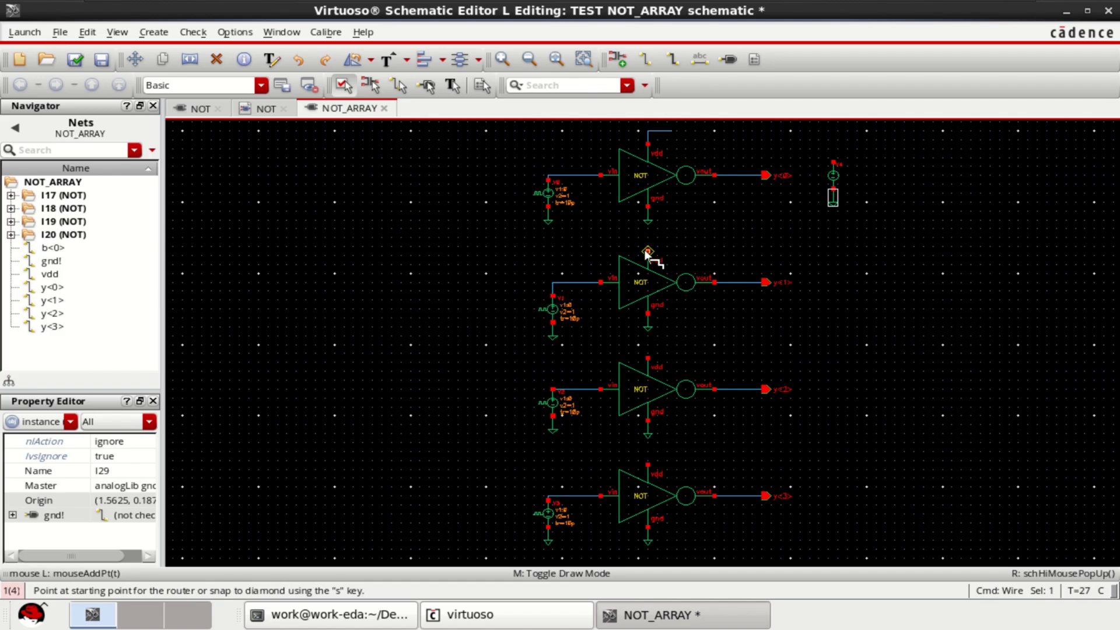
click(647, 251)
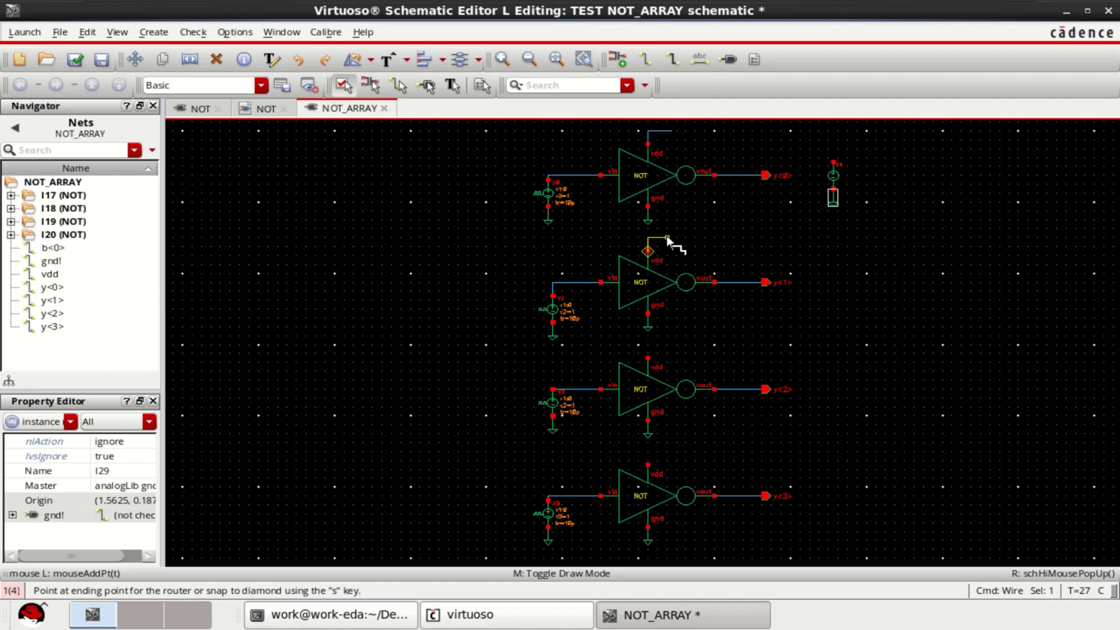
double_click(667, 238)
click(647, 358)
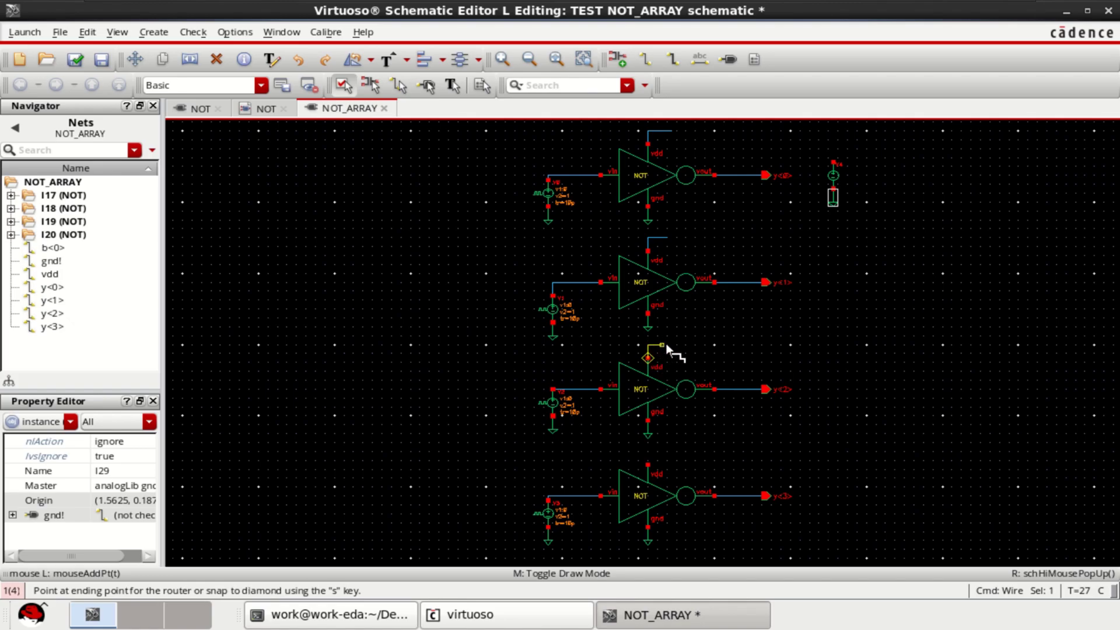
double_click(667, 345)
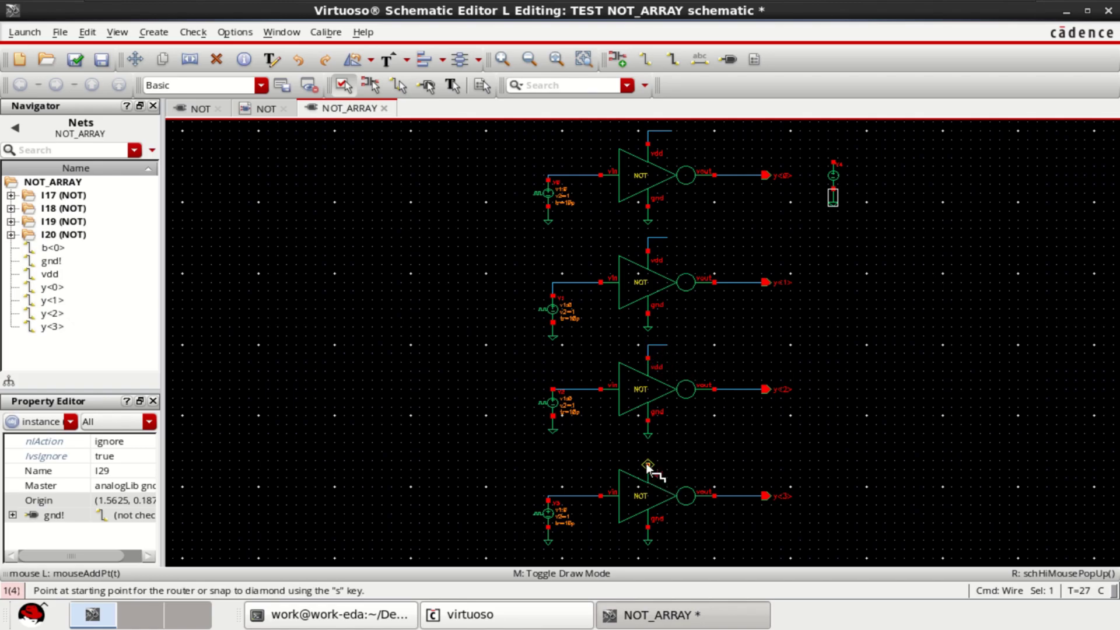
click(648, 465)
double_click(671, 456)
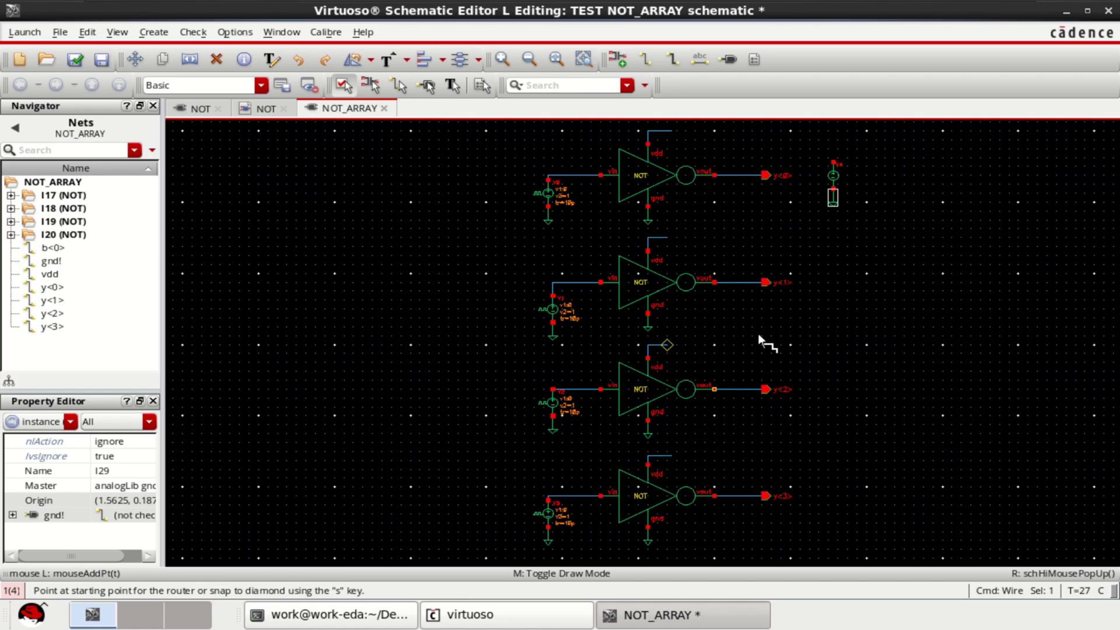
click(833, 162)
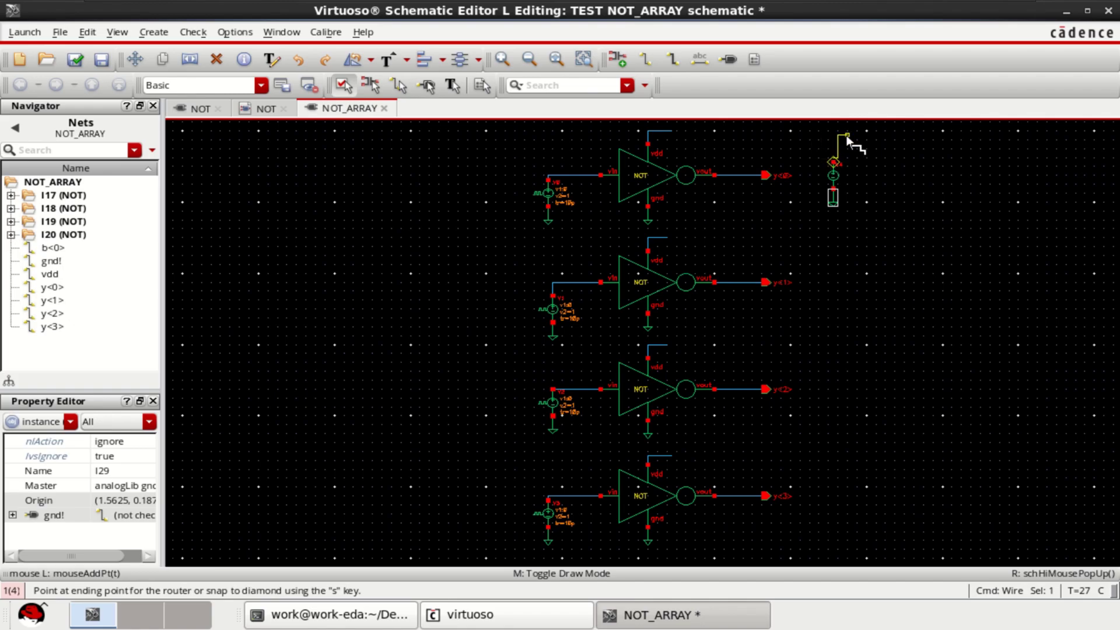
double_click(813, 143)
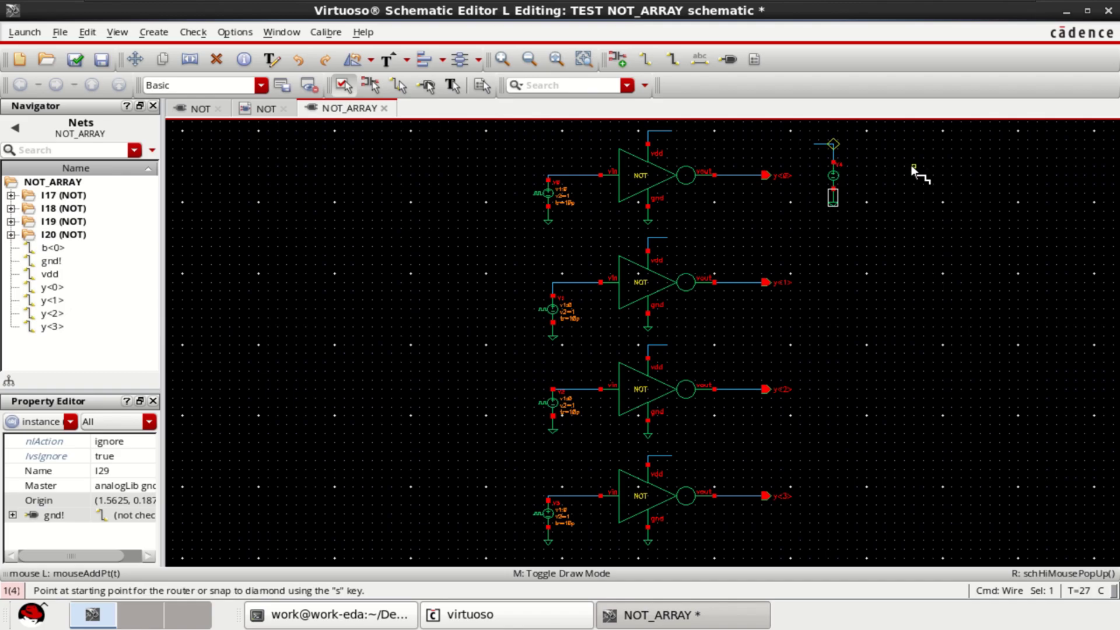
key(Escape)
Step: Label the vdc source stub and the four inverter supply stubs with the net name vdd
click(699, 59)
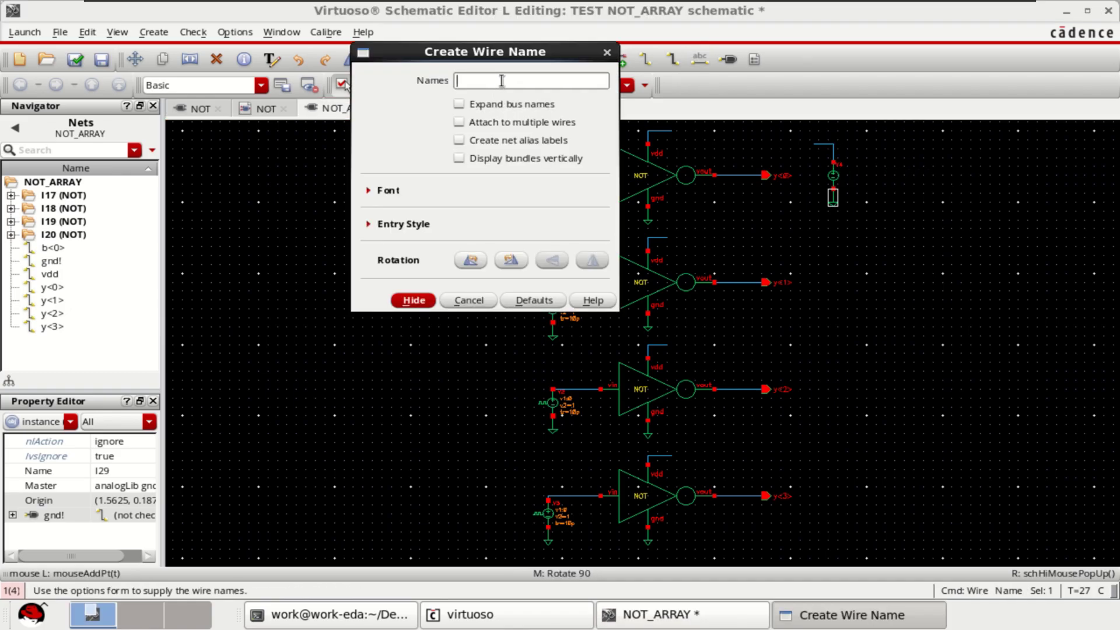
text(vdd v)
text(dd vdd )
text(vdd )
text(vdd)
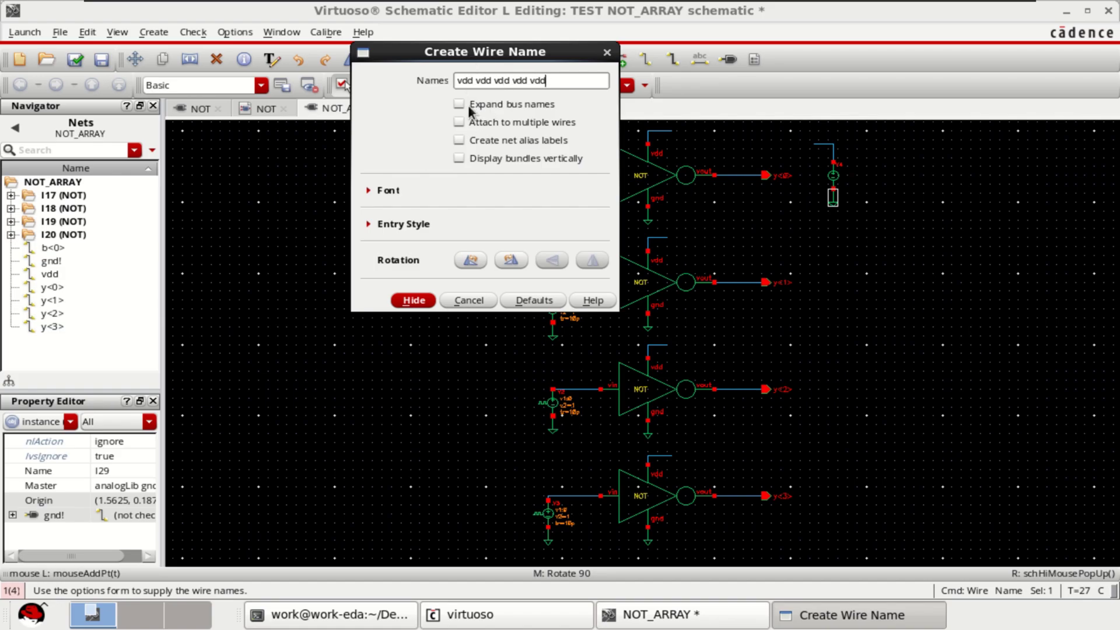
click(416, 301)
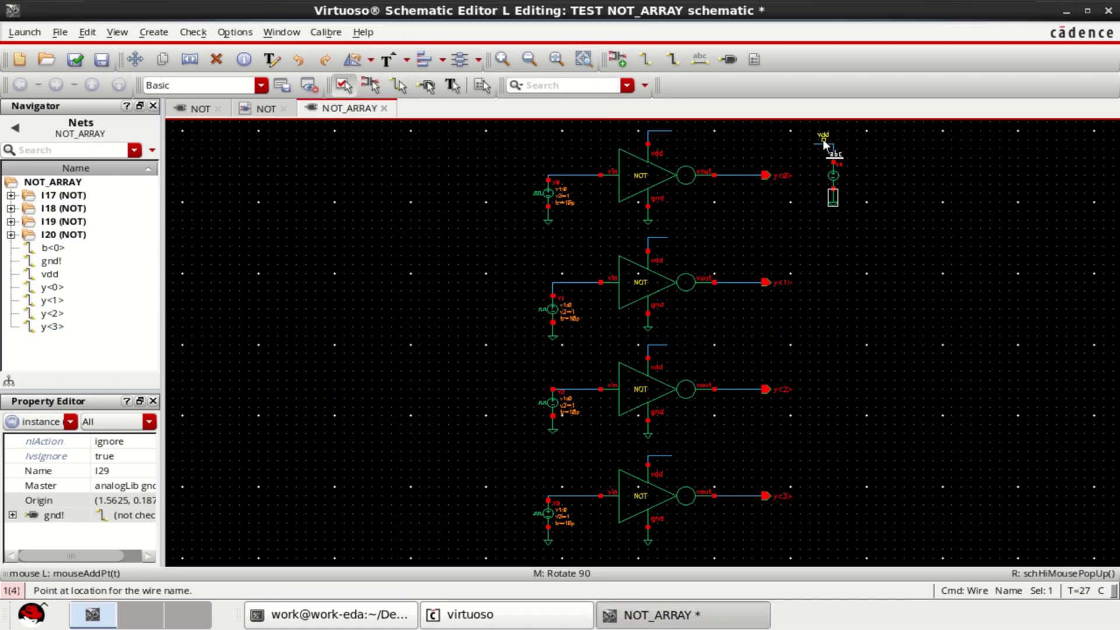
click(823, 140)
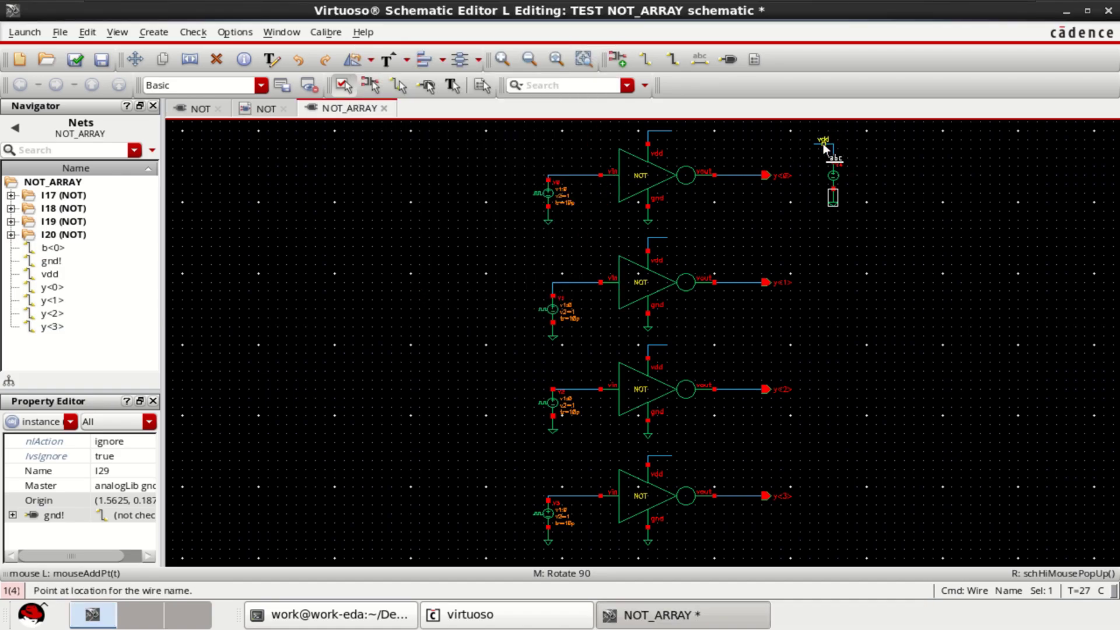
click(663, 129)
click(658, 237)
click(663, 358)
click(662, 461)
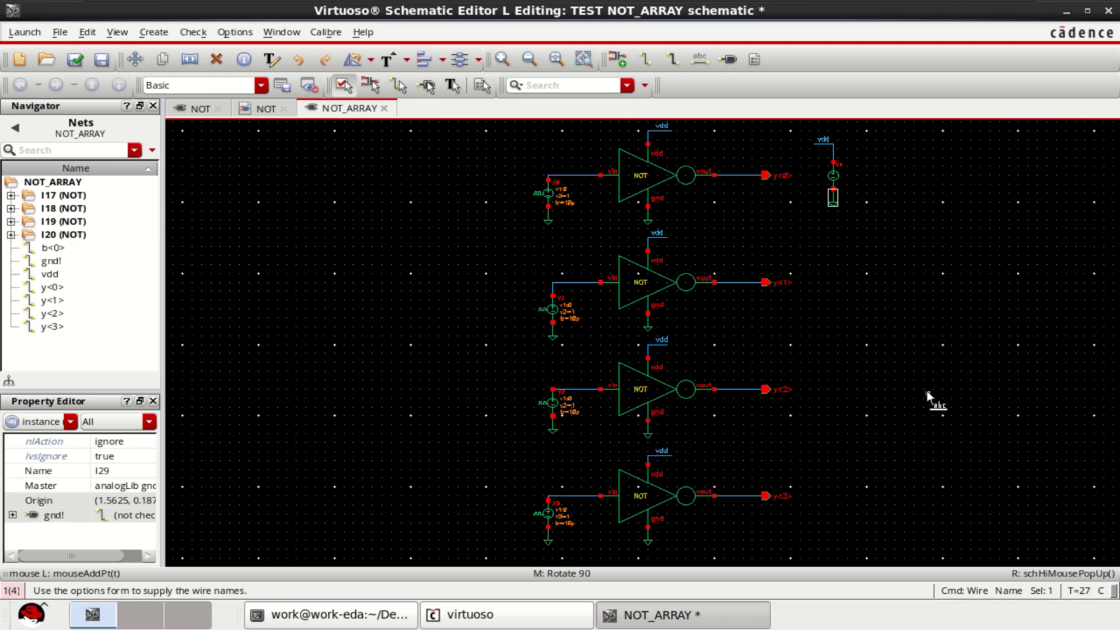
key(Escape)
click(891, 215)
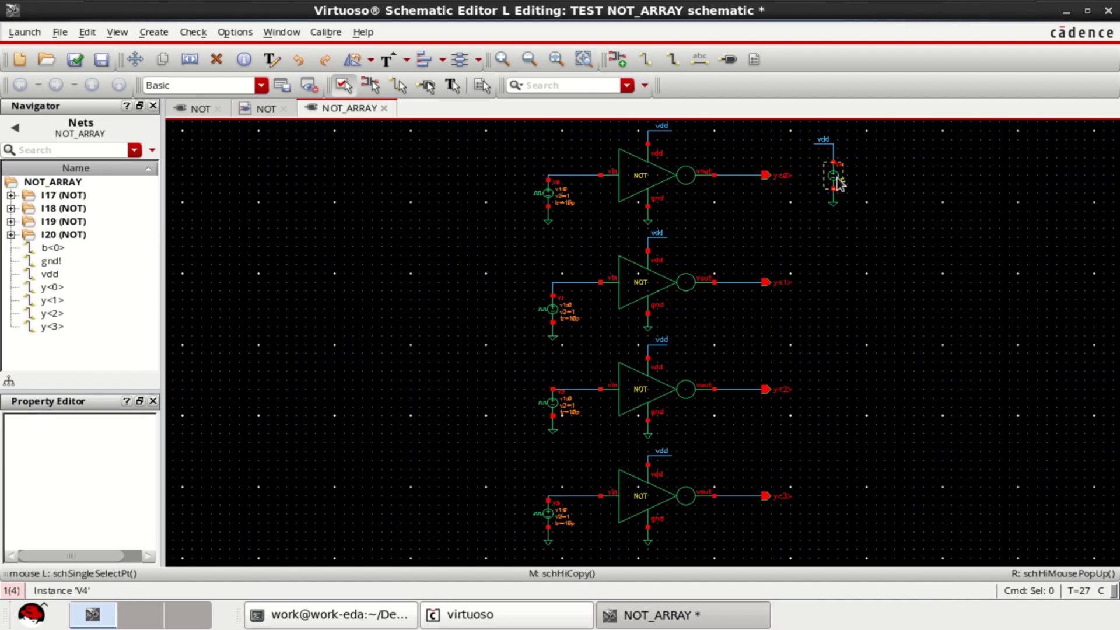
Step: Set source V4's DC voltage to 1 V, then check and save the schematic
click(832, 180)
key(q)
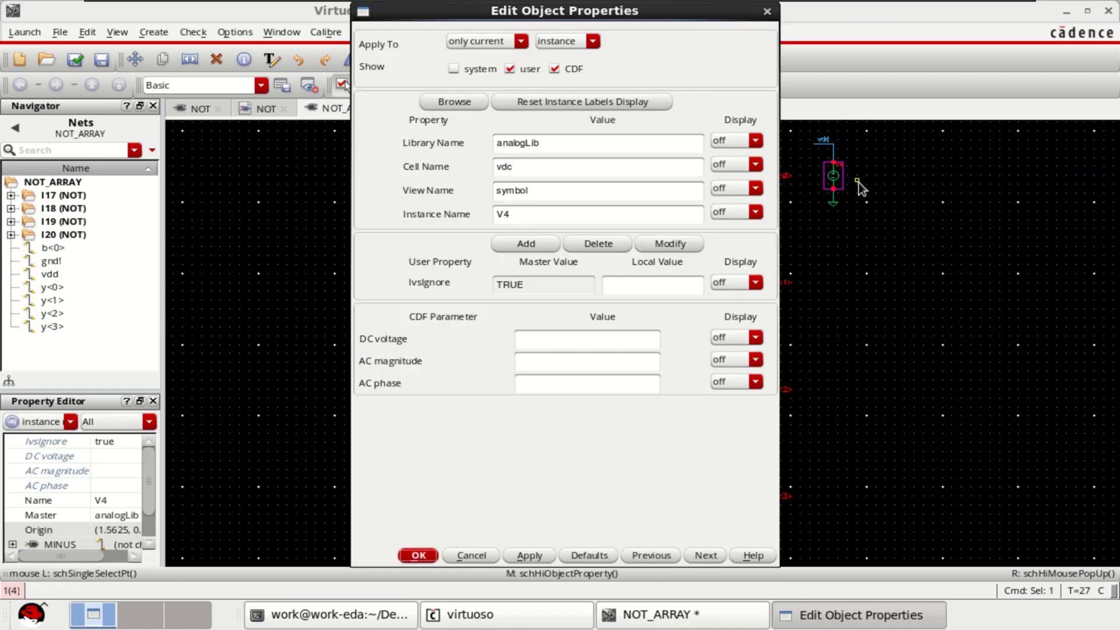
click(541, 341)
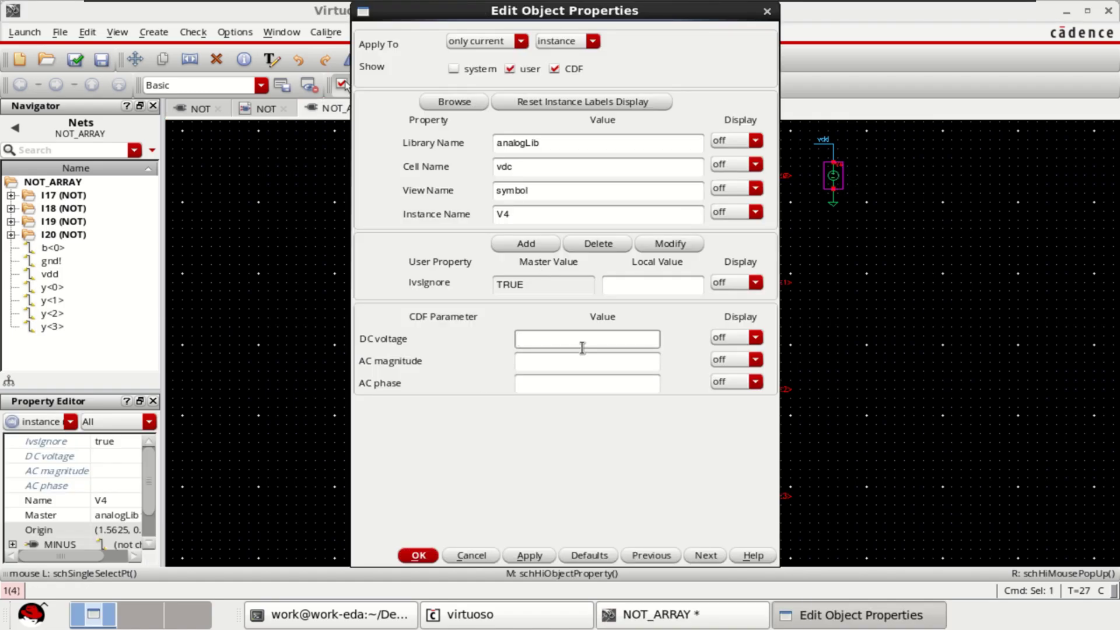
text(1)
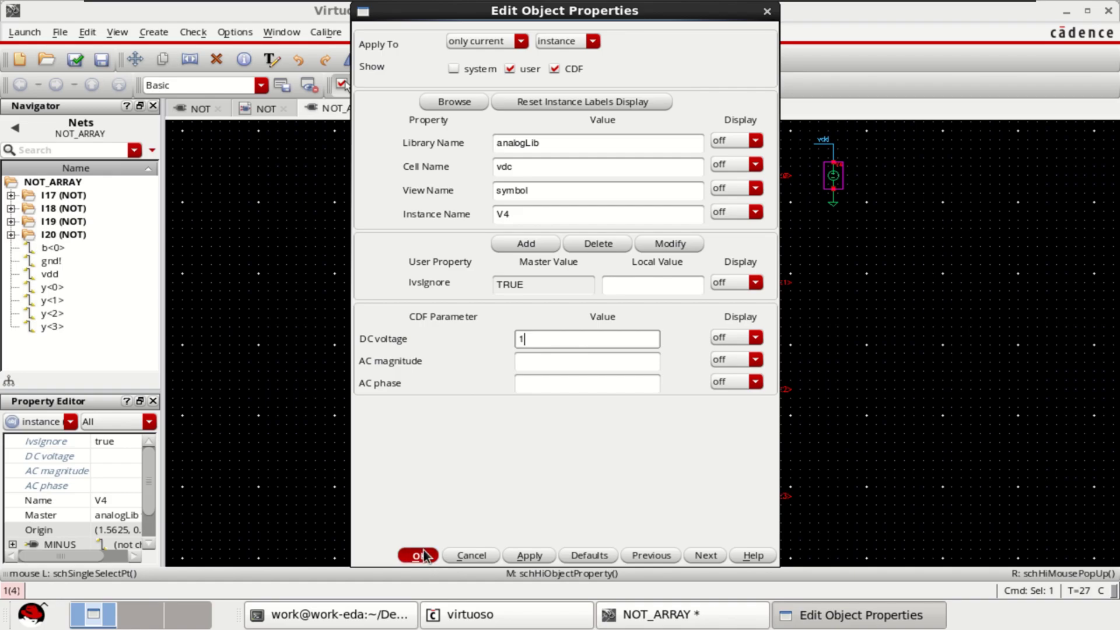
click(418, 555)
click(880, 429)
click(76, 59)
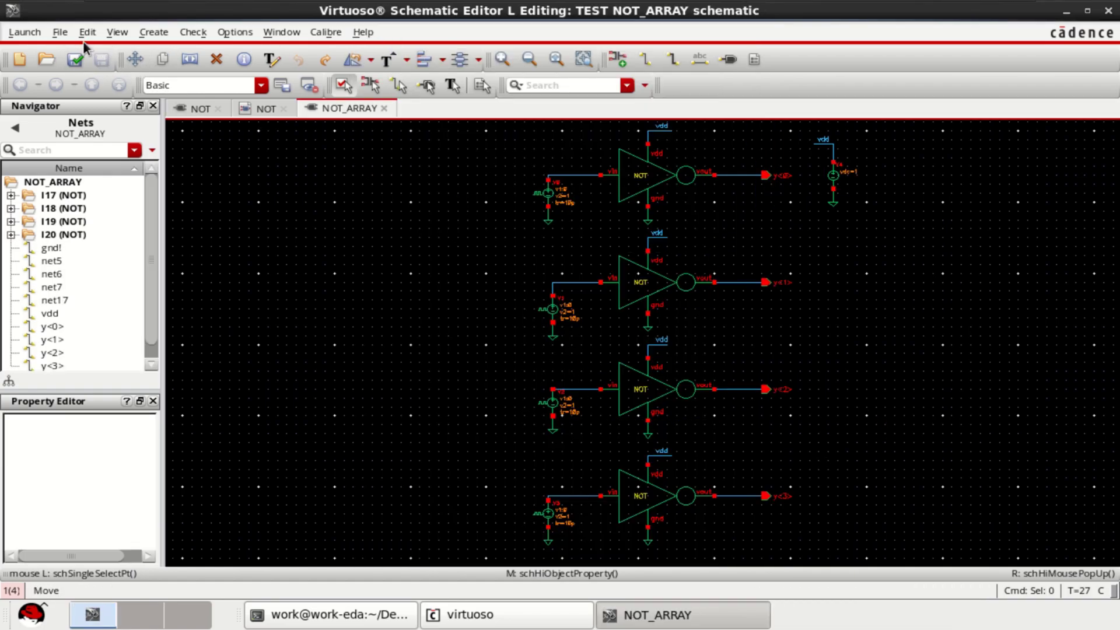
Step: Enable net highlighting and set up input-direction pins named a<3>, a<2>, a<1>
click(117, 32)
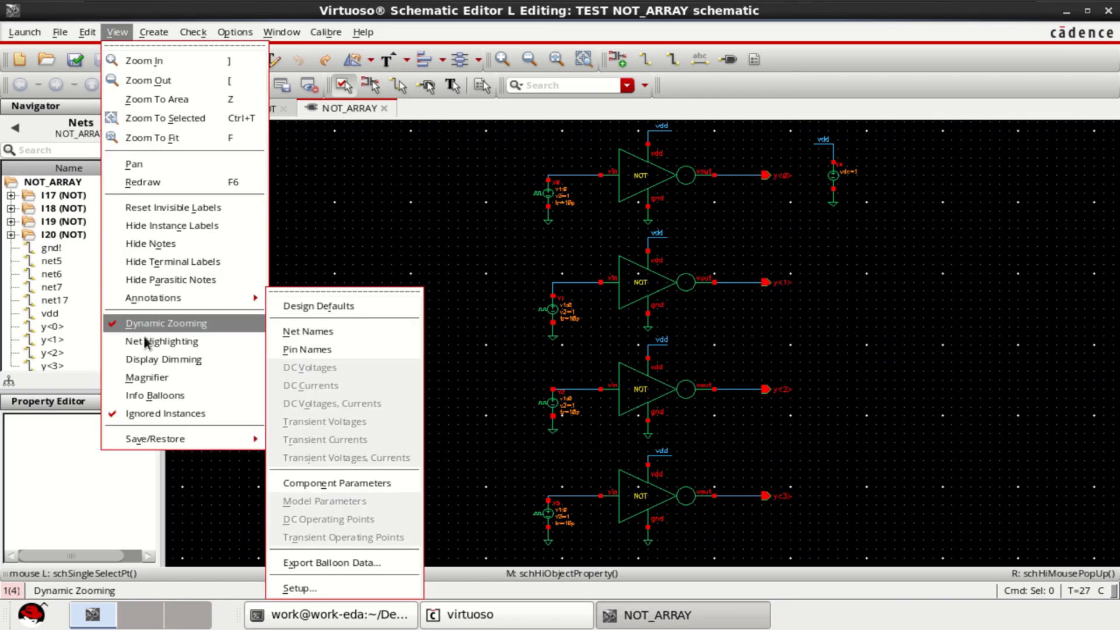
click(183, 341)
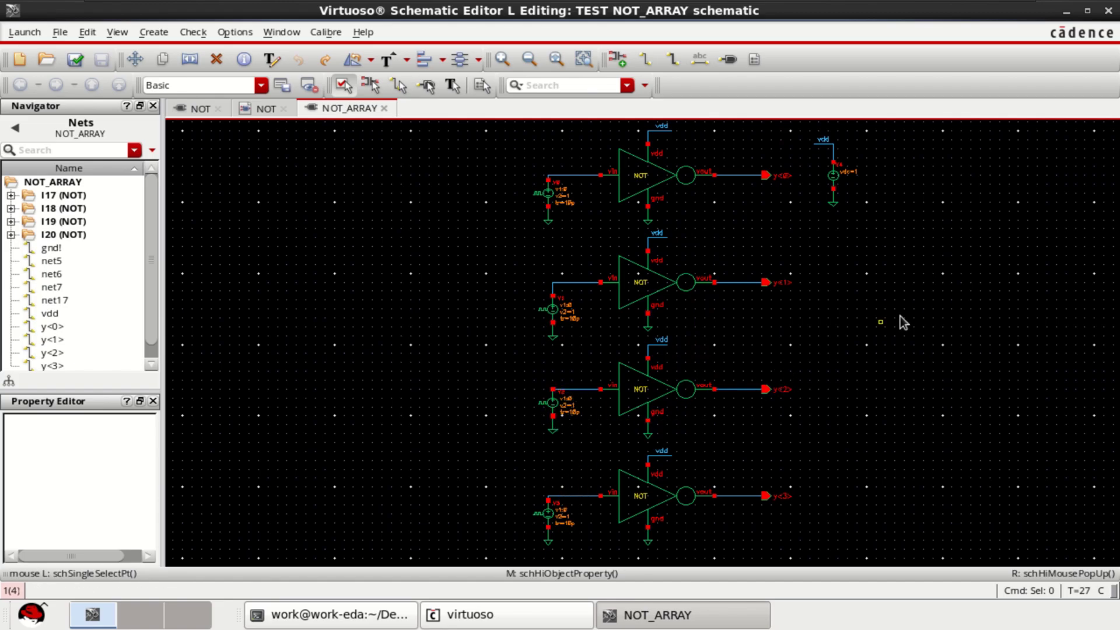
click(729, 61)
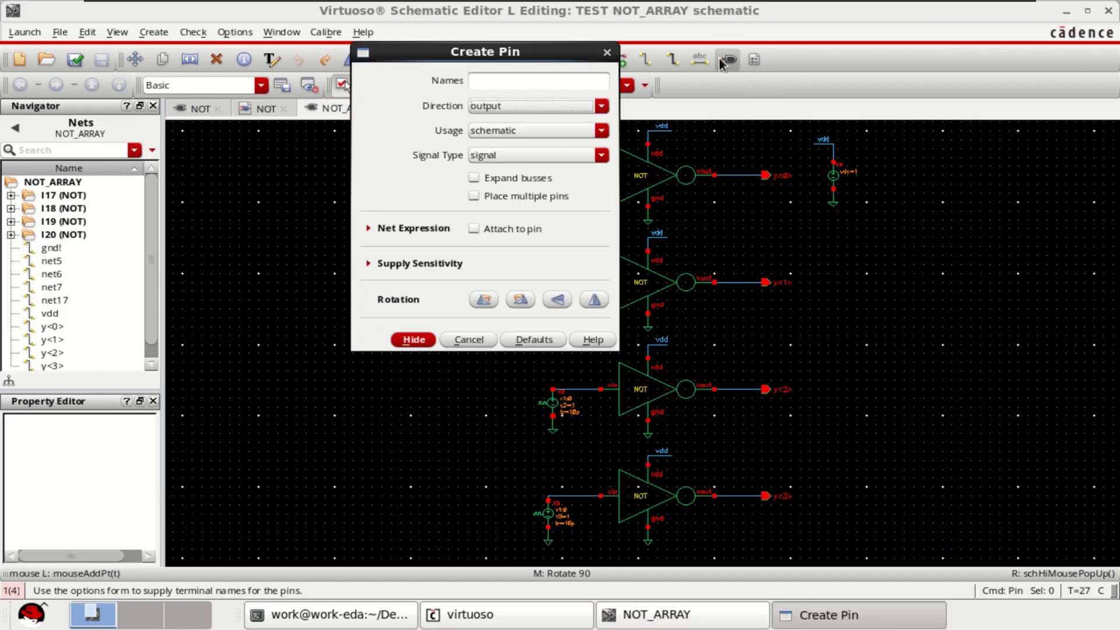
click(505, 105)
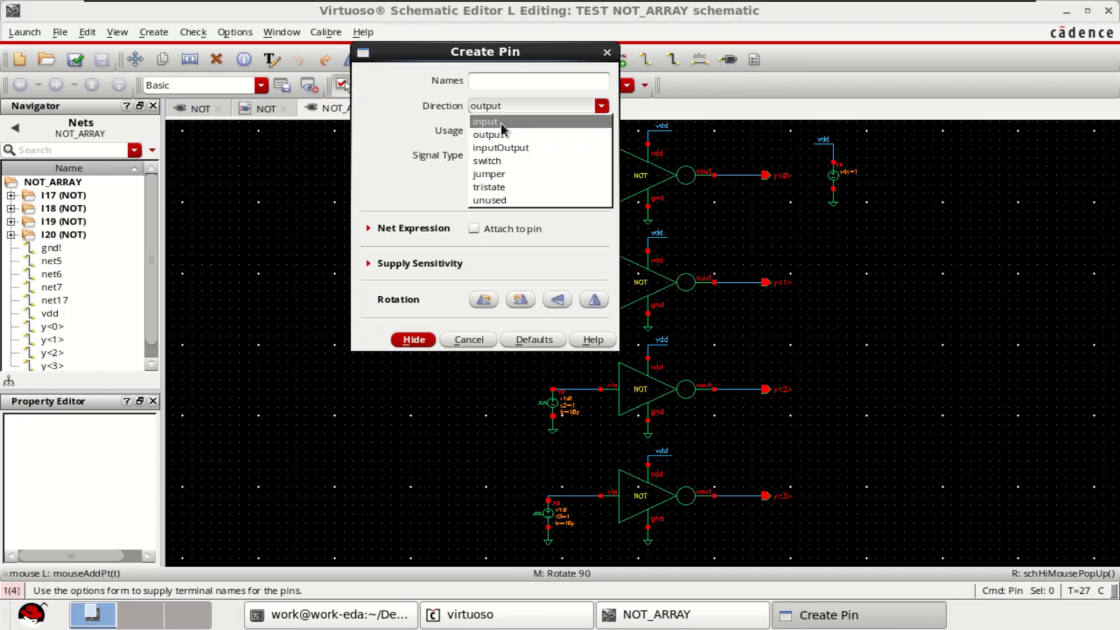
click(501, 122)
click(499, 83)
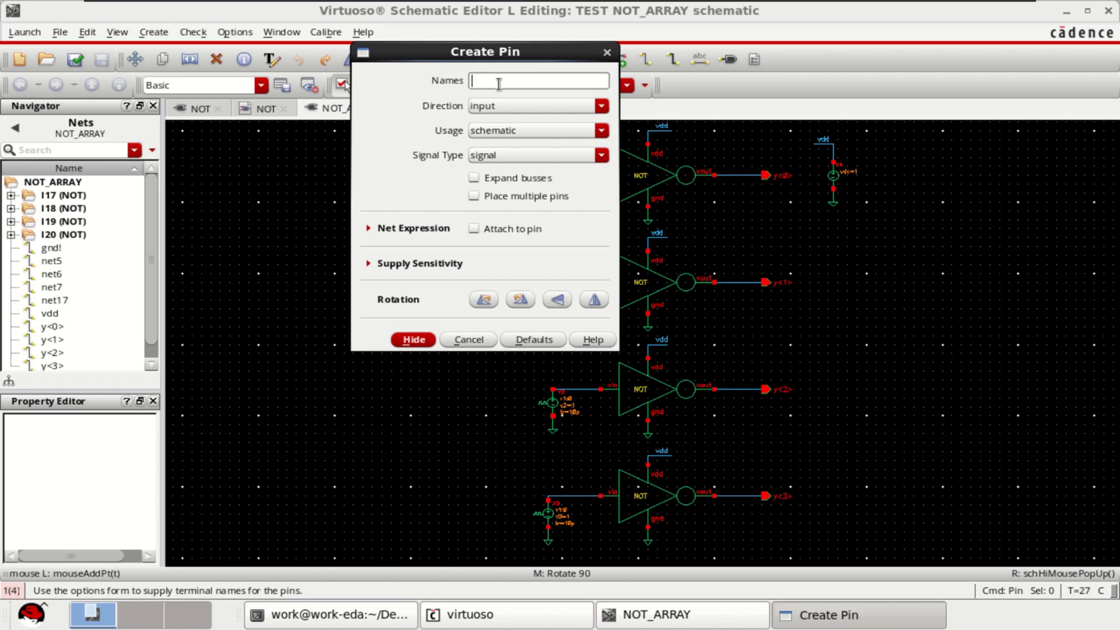
text(b)
key(BackSpace)
text(a<3)
text(> )
text(a<2)
text(> a<)
text(1)
text(> a<0>)
Step: Place pins a<3> through a<0> on the inverter inputs, bottom to top, and fit the view
click(413, 340)
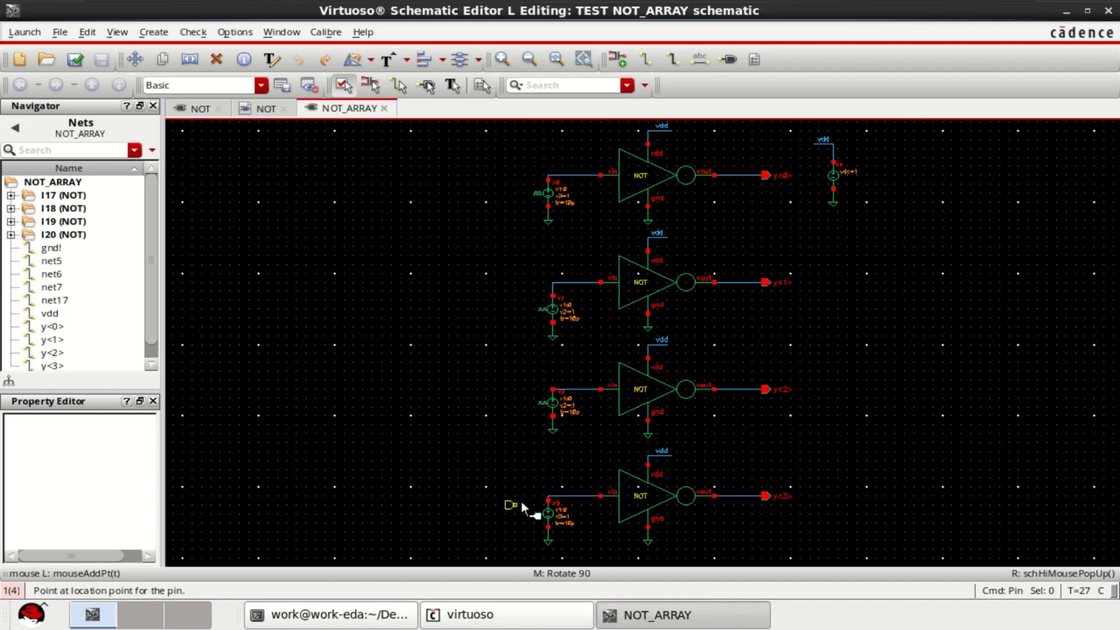
click(547, 500)
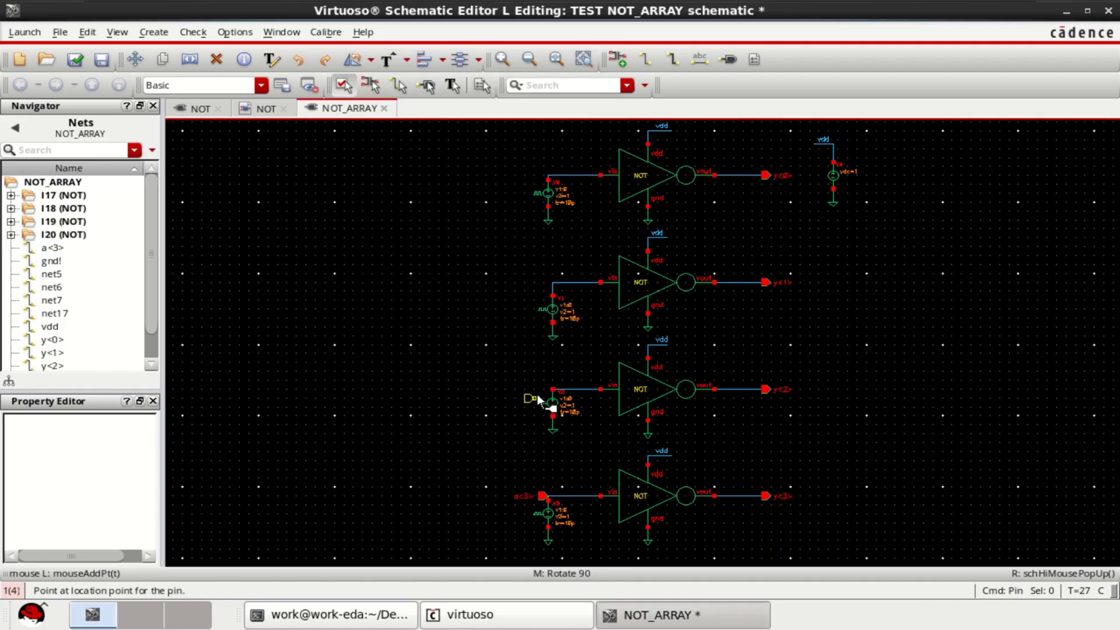
click(552, 390)
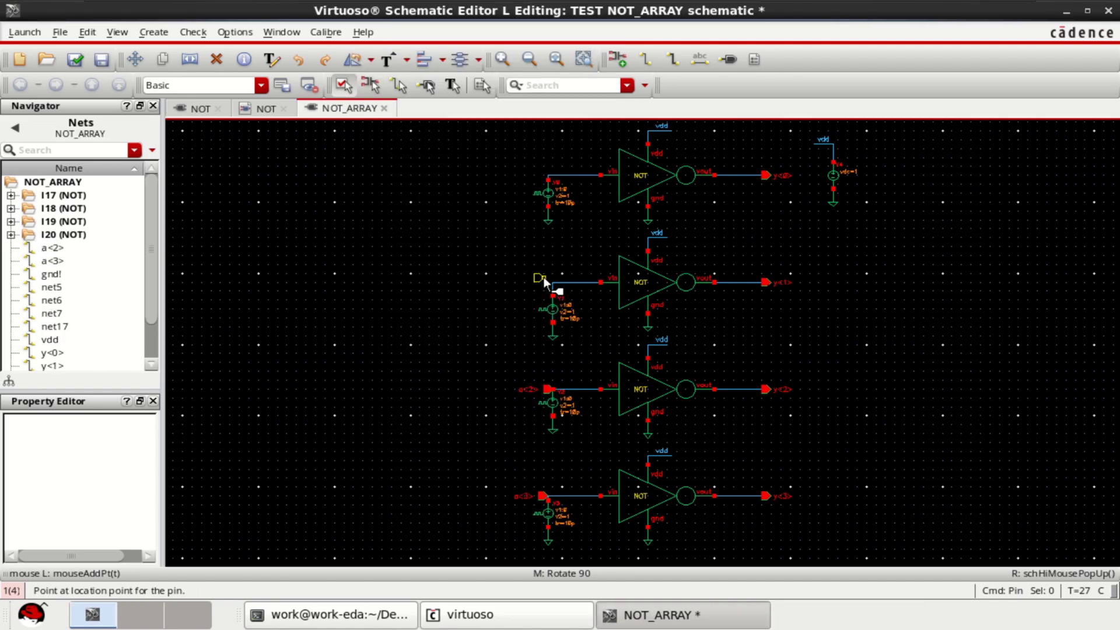
click(551, 283)
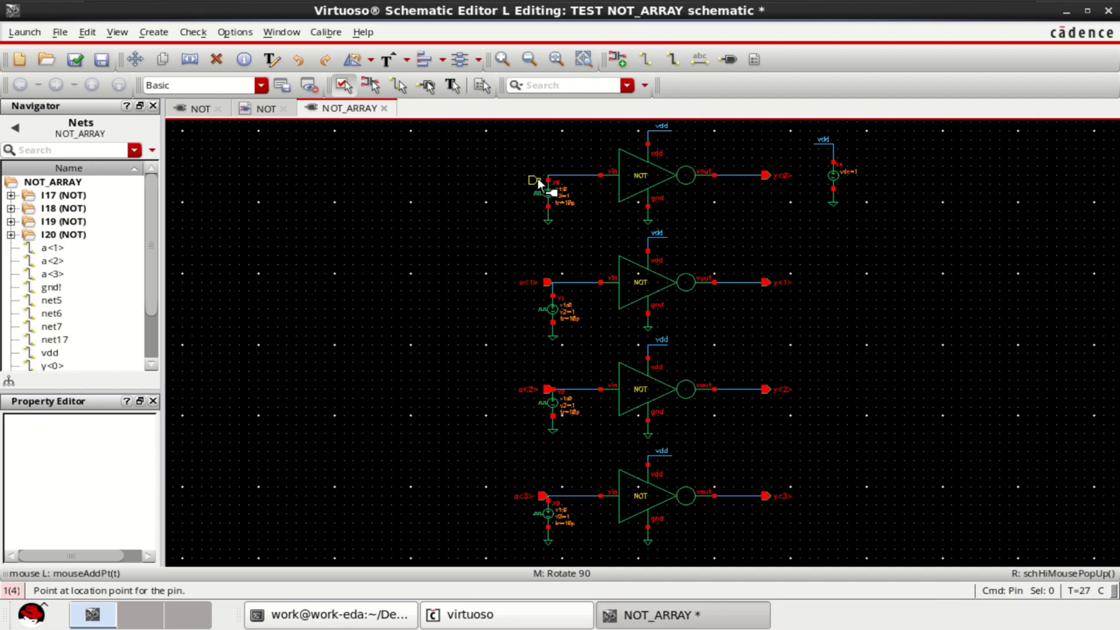
click(547, 176)
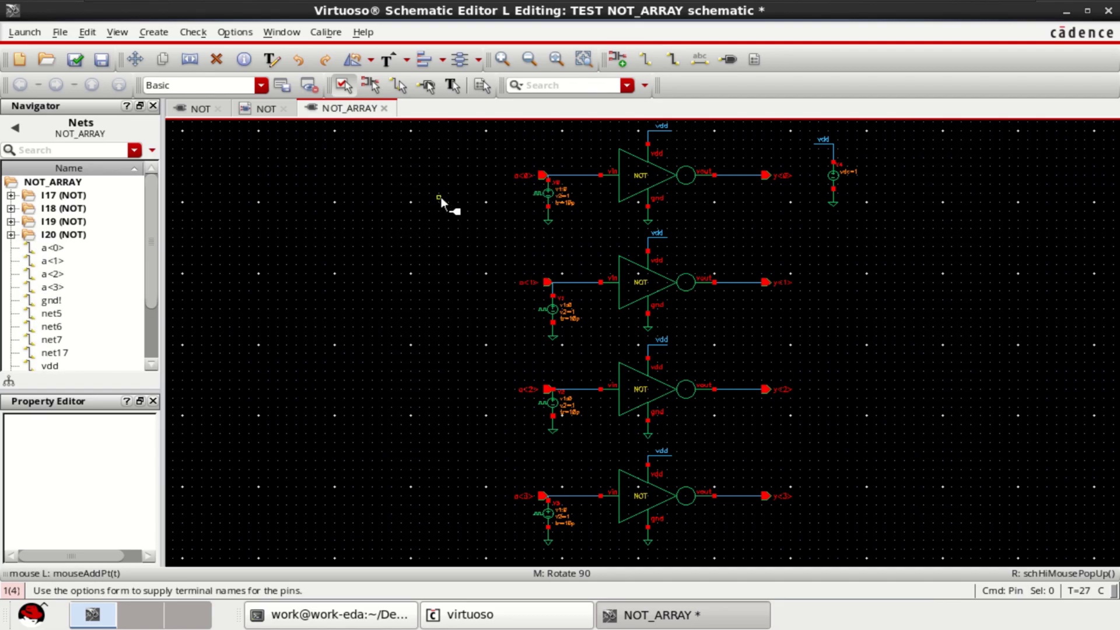
key(Escape)
key(f)
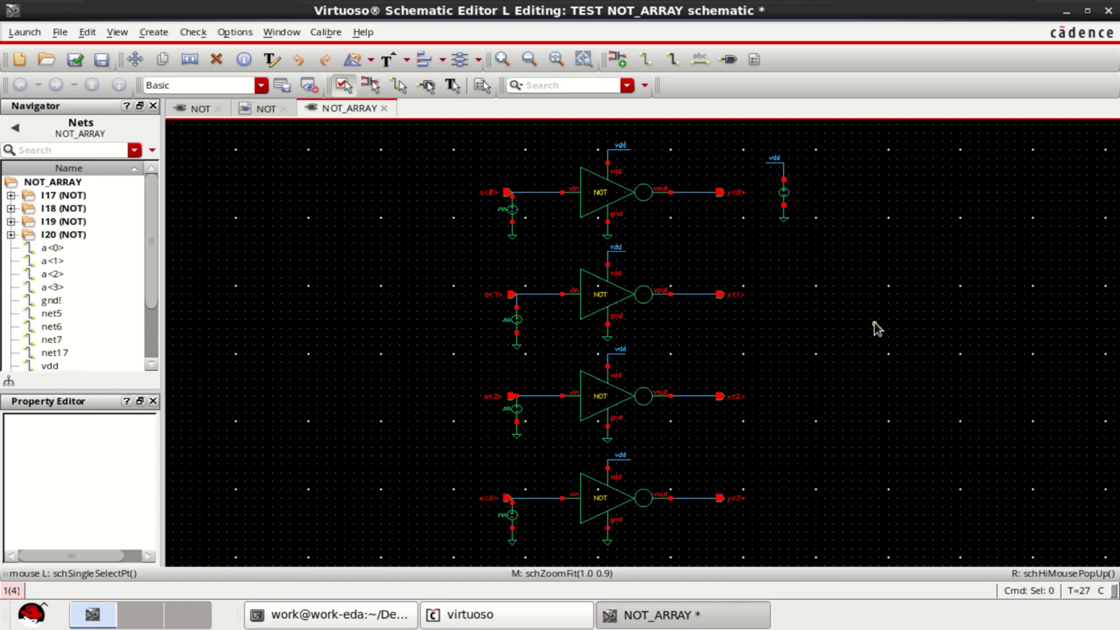
Step: Check and save NOT_ARRAY, then launch the ADE L simulation environment
click(79, 60)
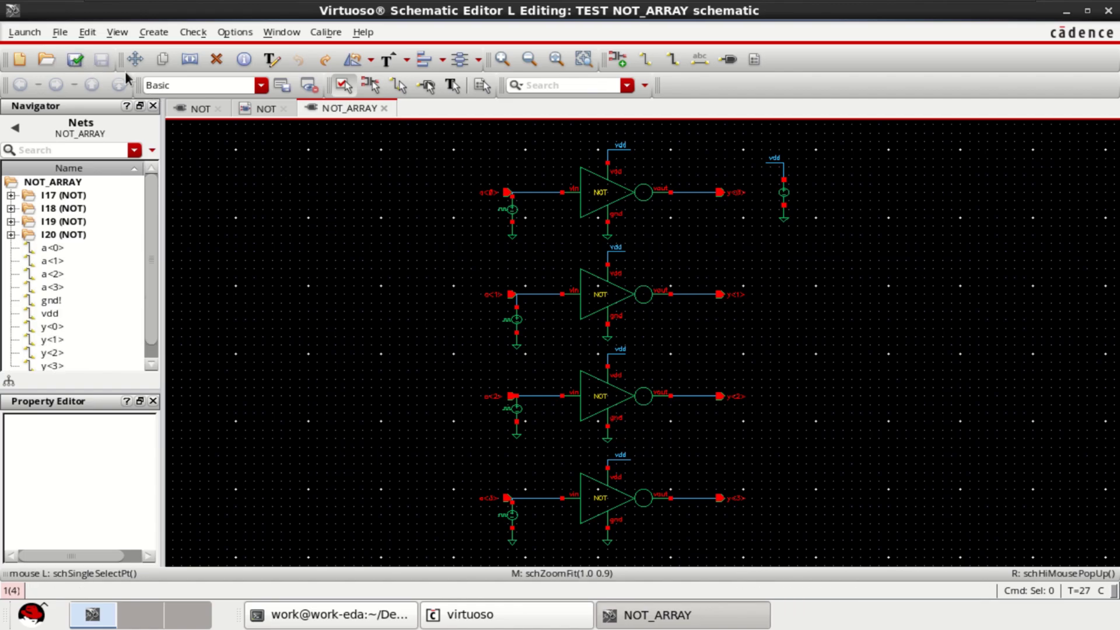
click(25, 34)
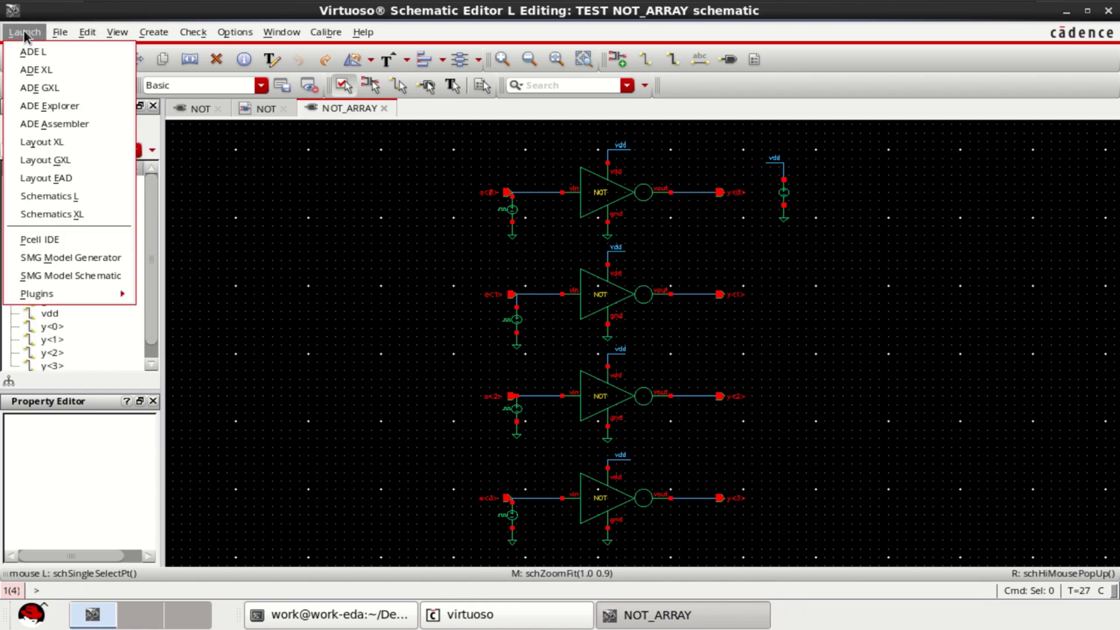
click(381, 280)
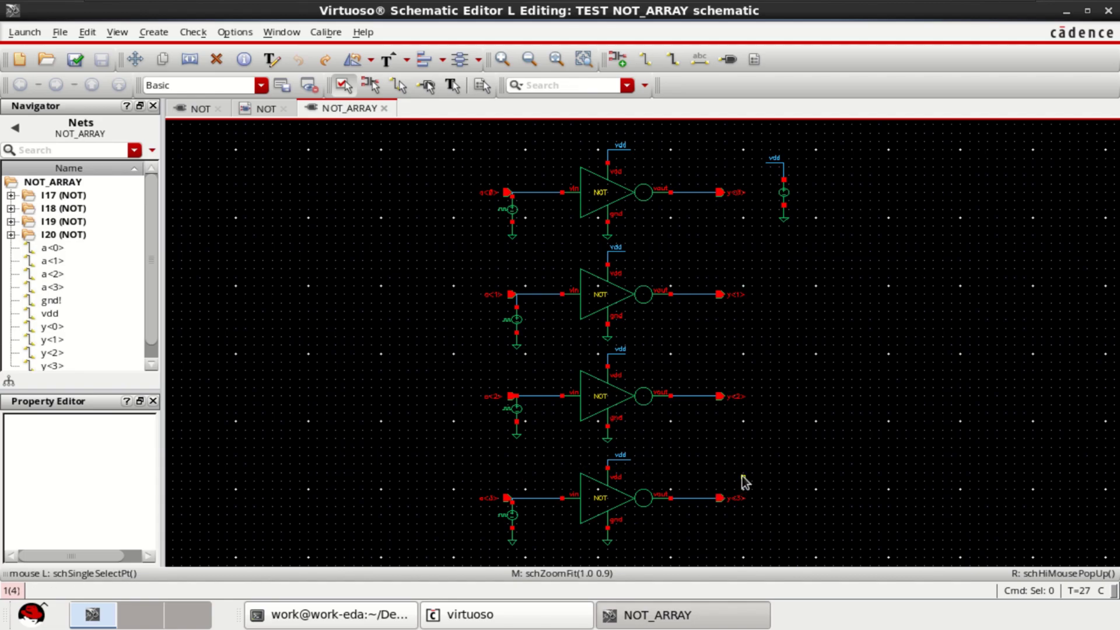
click(27, 32)
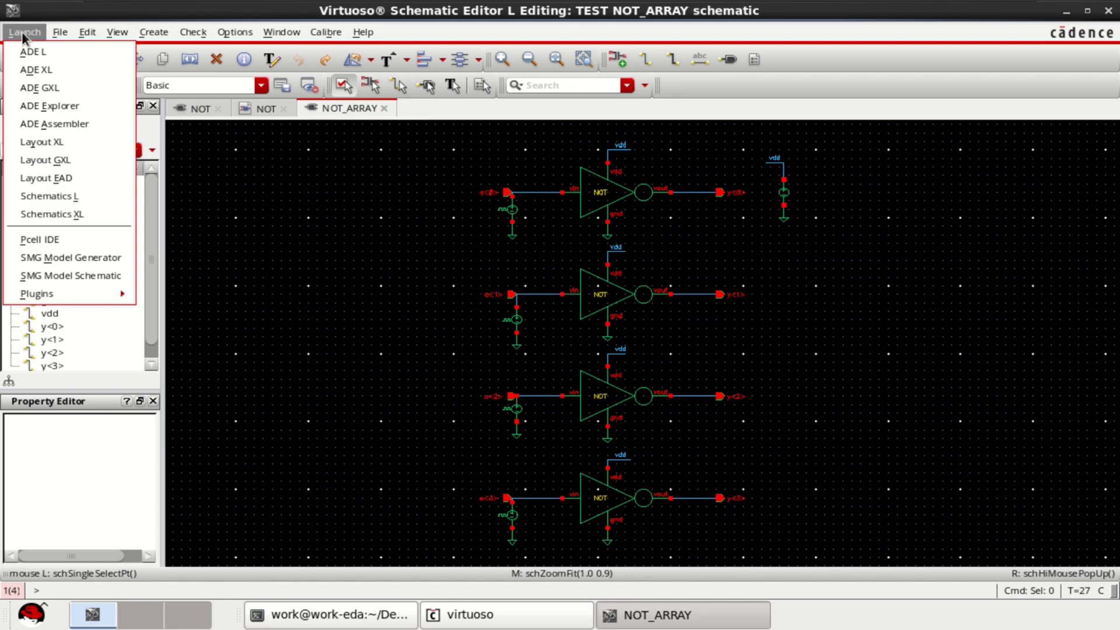
click(62, 51)
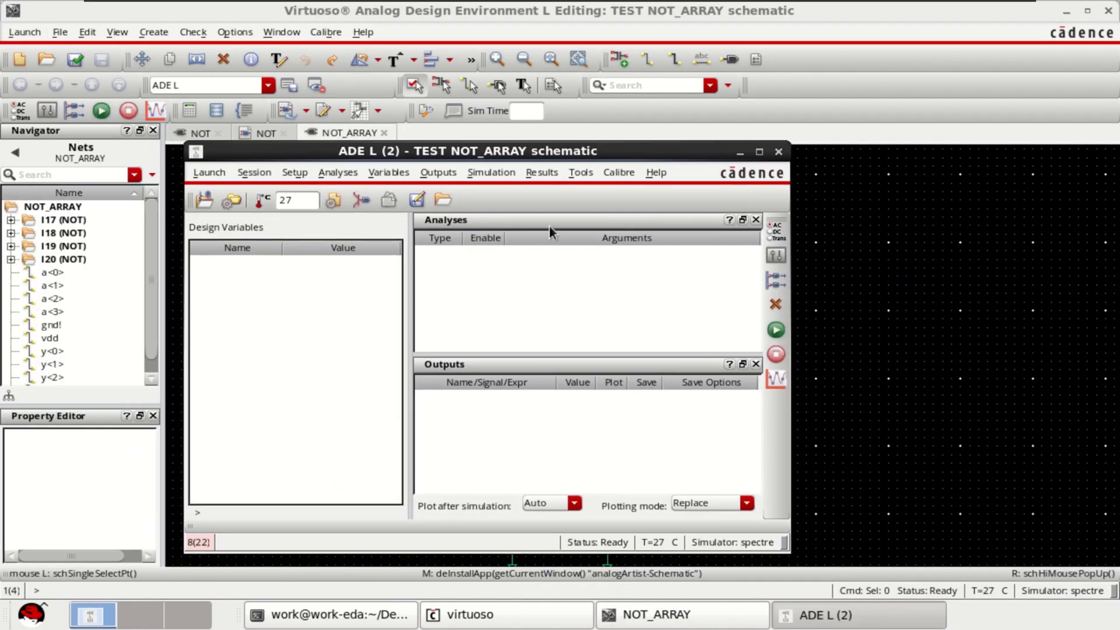
Step: Add an enabled 600p transient analysis at moderate accuracy, then open the Outputs editor
right_click(537, 282)
click(565, 279)
text(600p)
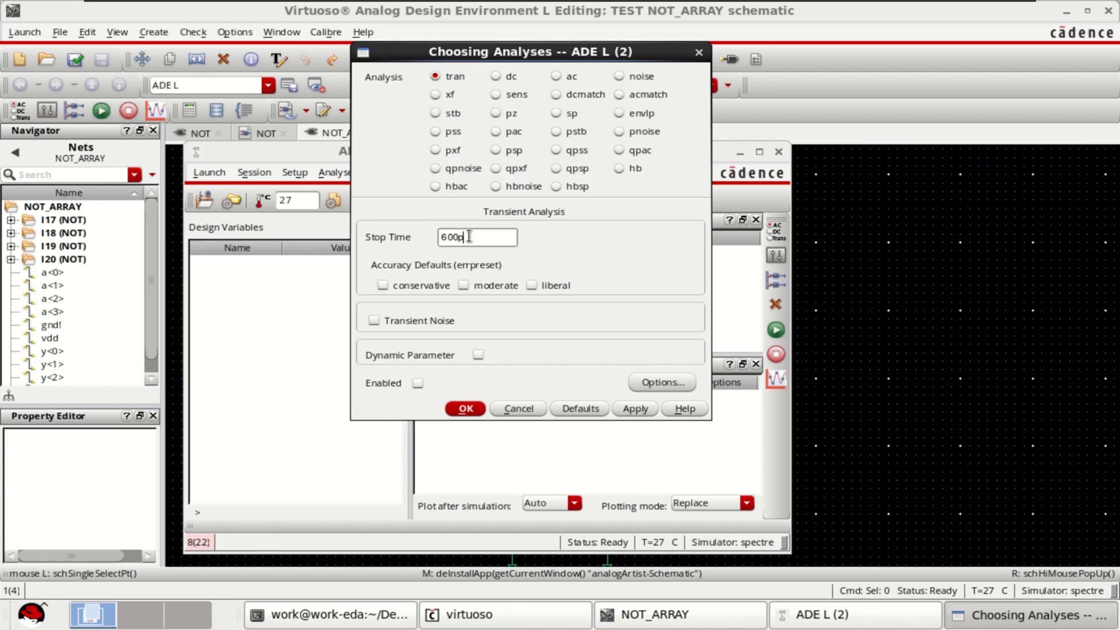
click(464, 286)
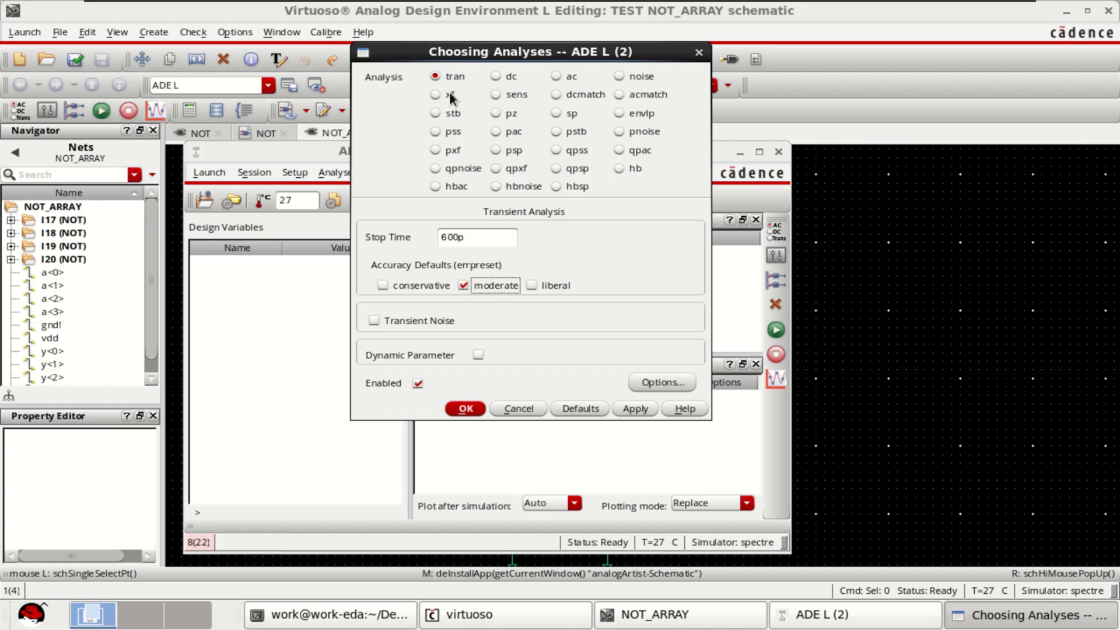
click(475, 410)
right_click(594, 433)
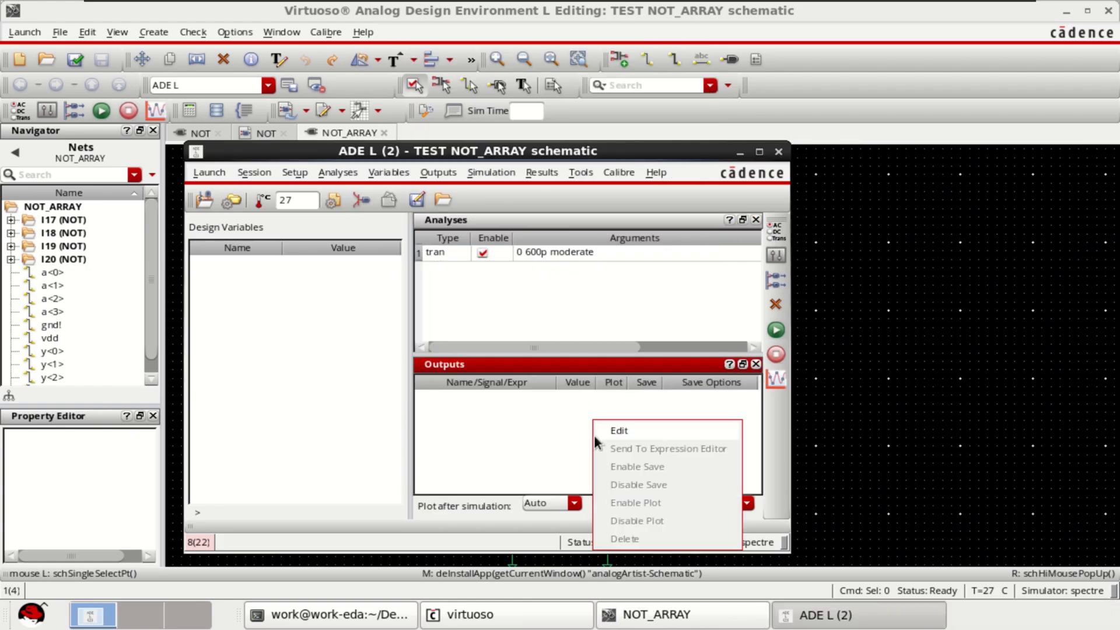
click(643, 432)
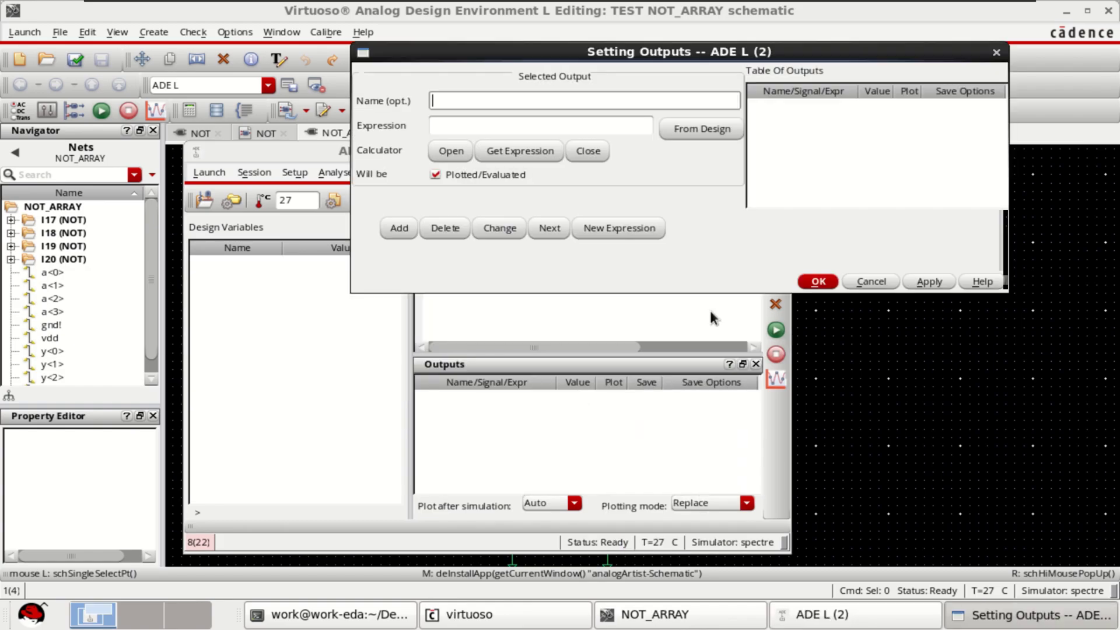
Step: Pick nets y<3>, y<2>, y<0> and input a<3> from the schematic as plotted outputs
click(713, 128)
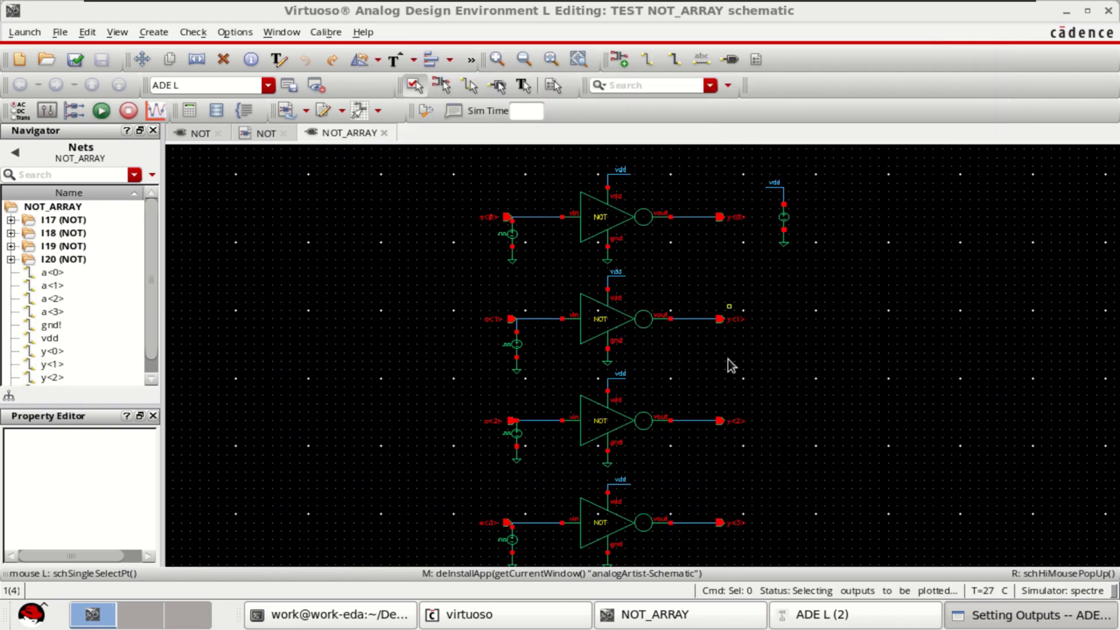
click(702, 524)
click(688, 418)
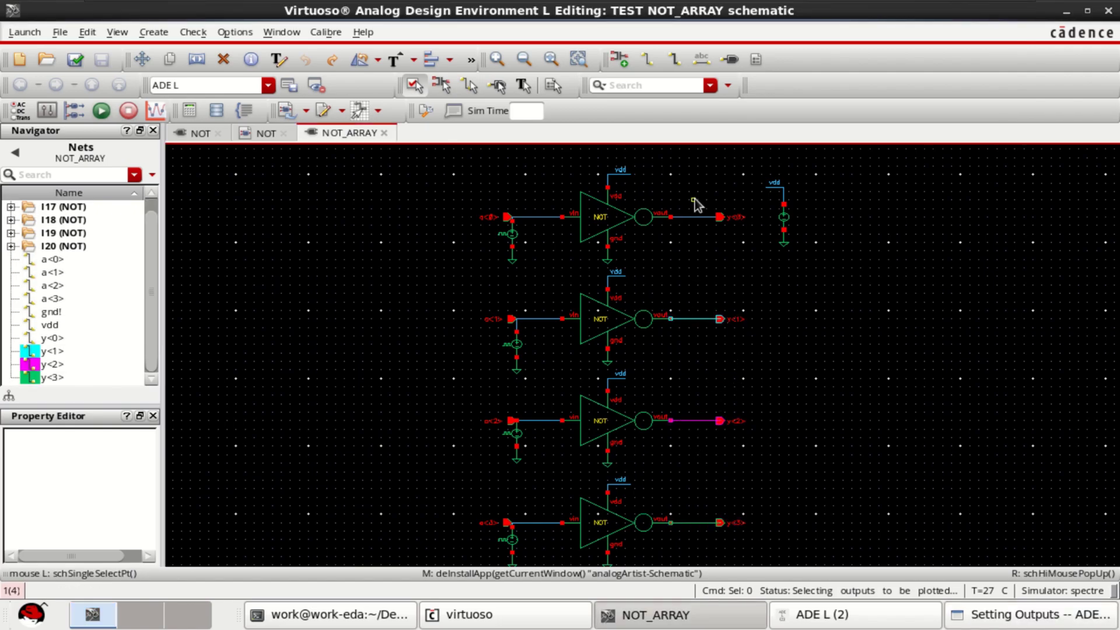
click(698, 222)
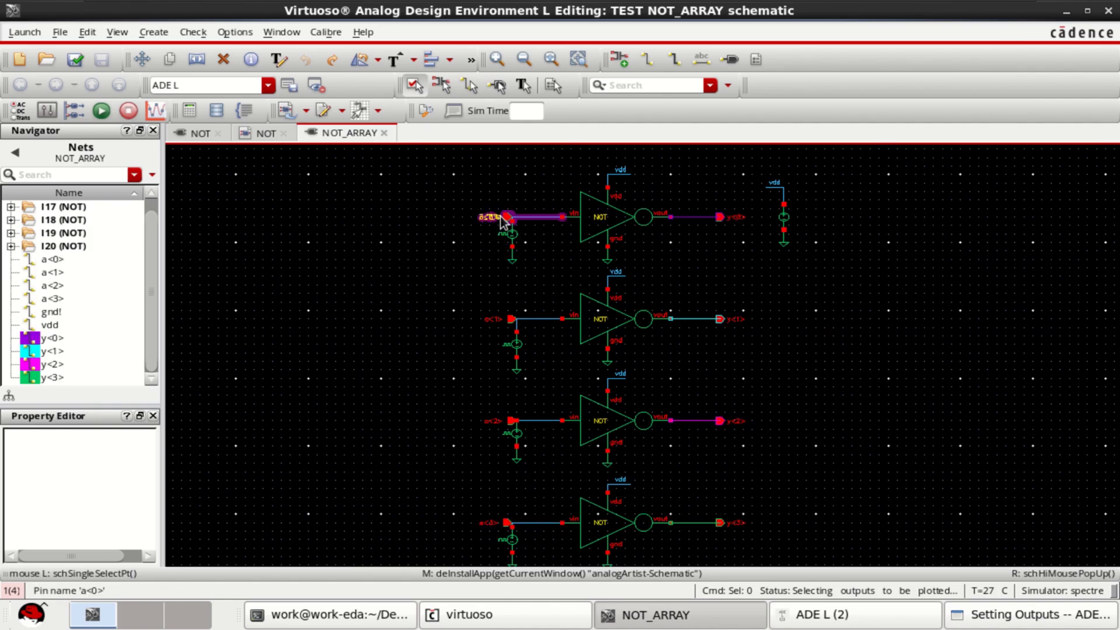
click(529, 524)
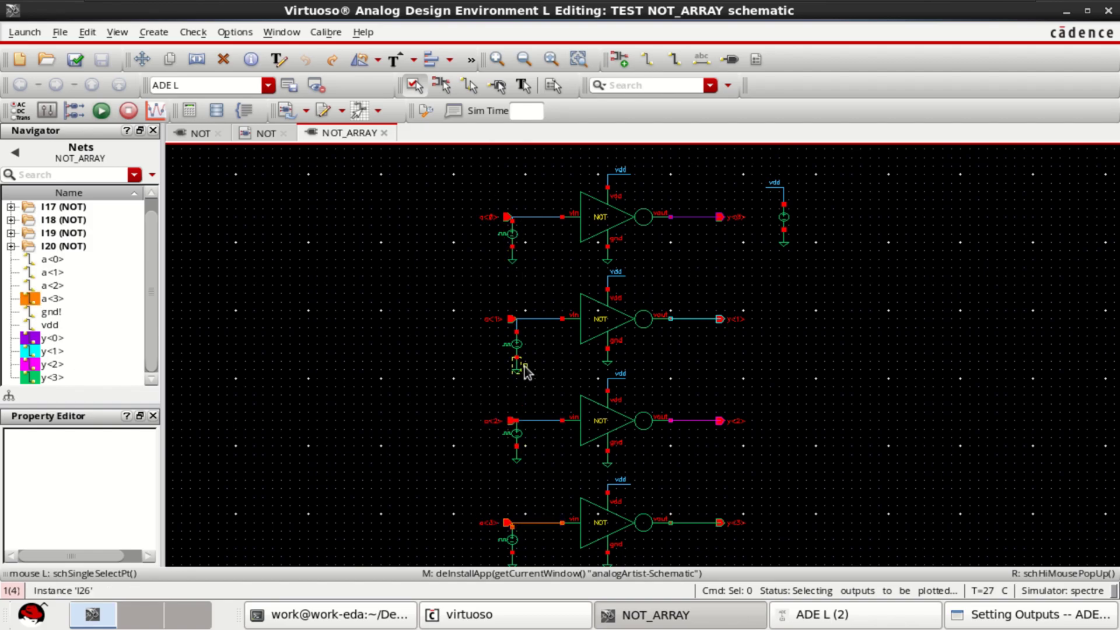
click(1044, 614)
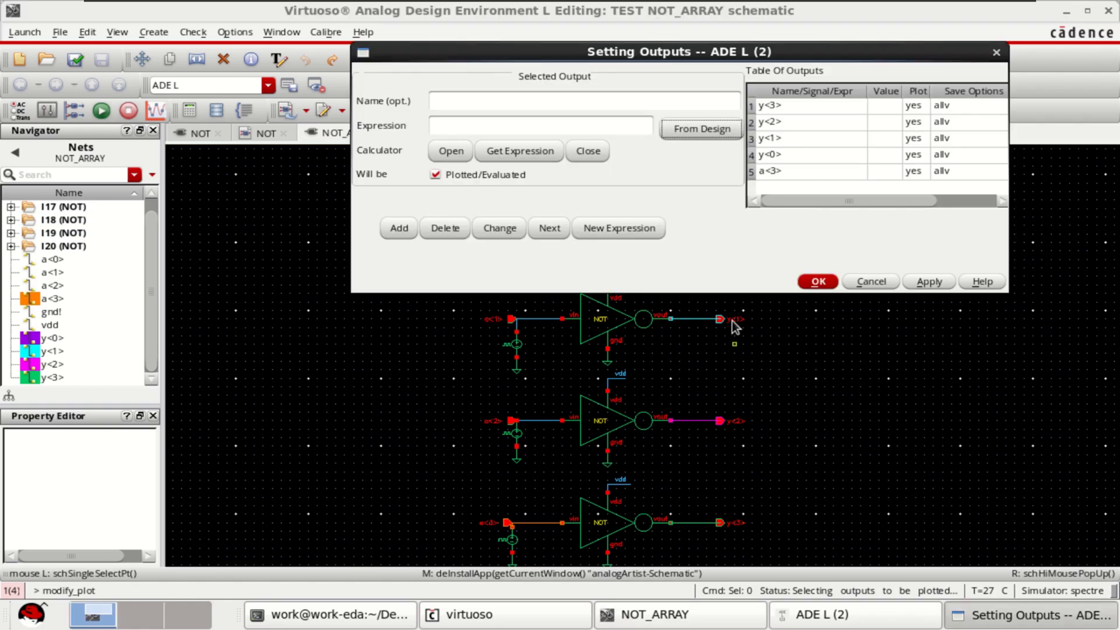
click(818, 283)
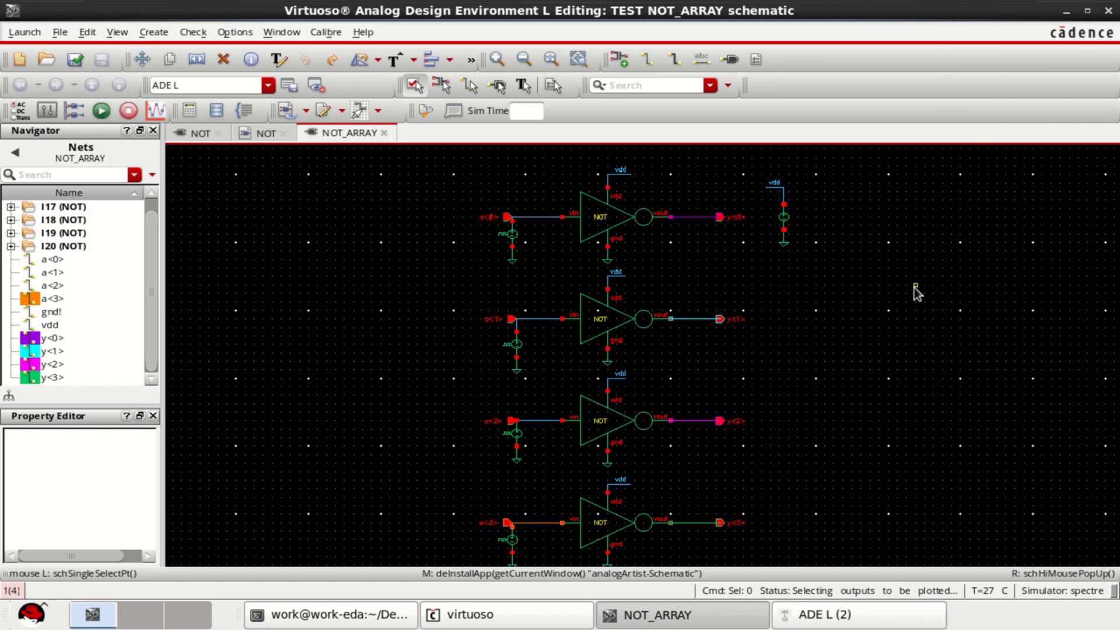
click(826, 624)
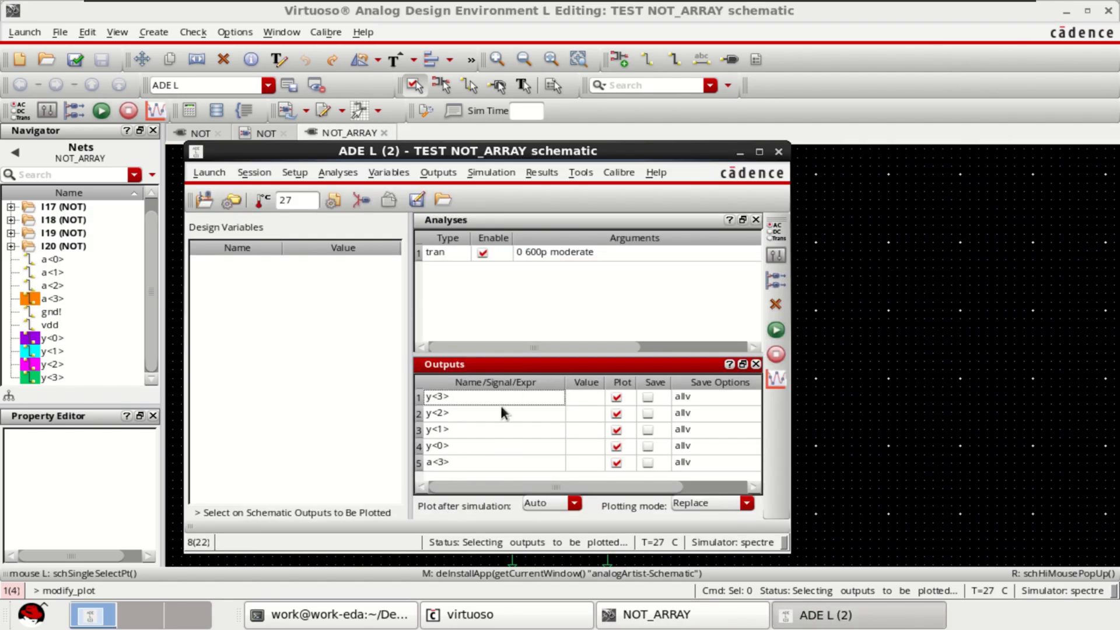
drag(366, 152, 477, 156)
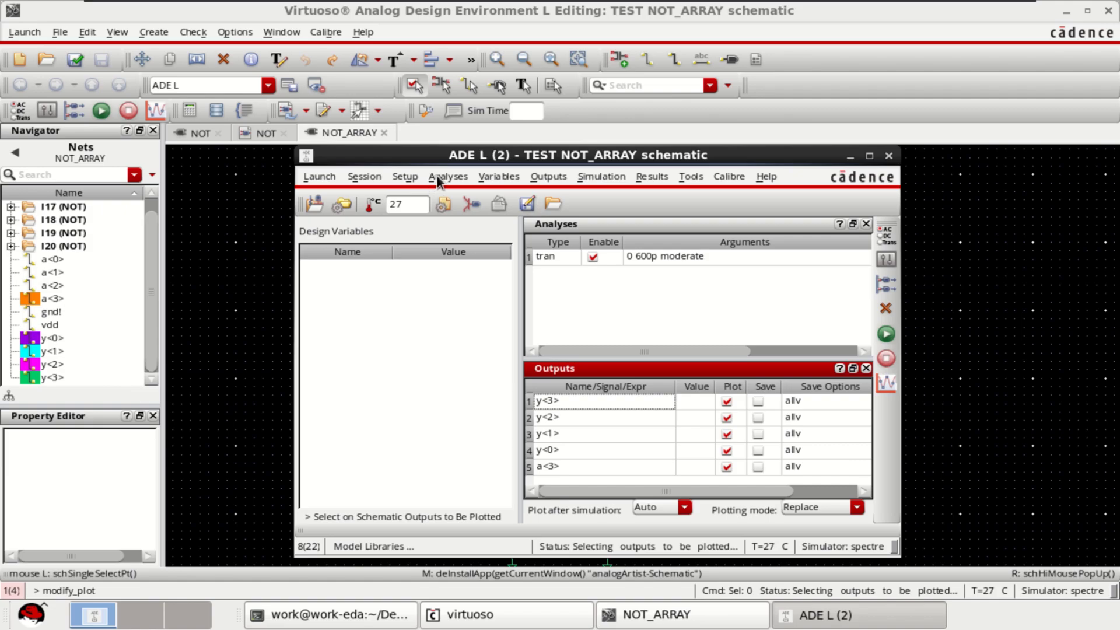
Step: Add nfet14nm.sp and pfet14nm.sp as global model files in Model Libraries
click(398, 178)
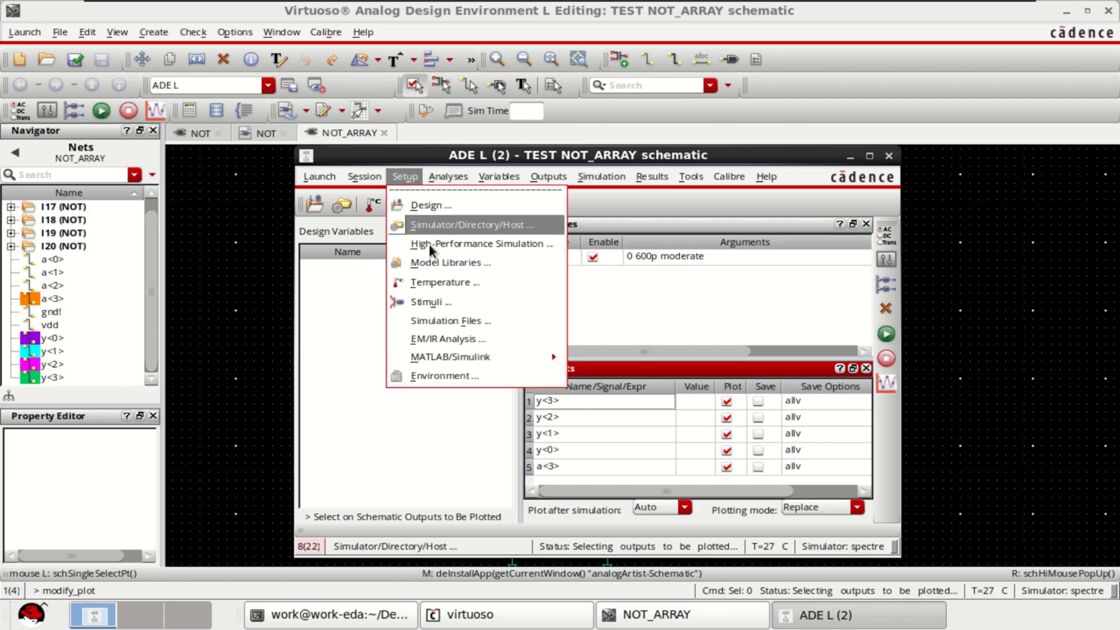
click(474, 264)
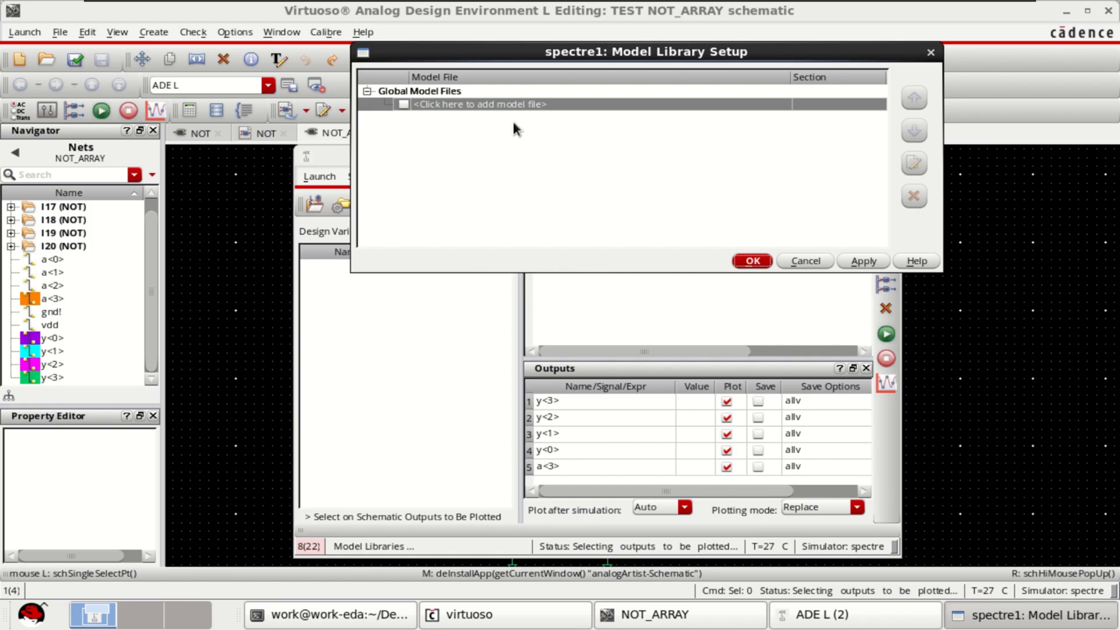
click(513, 104)
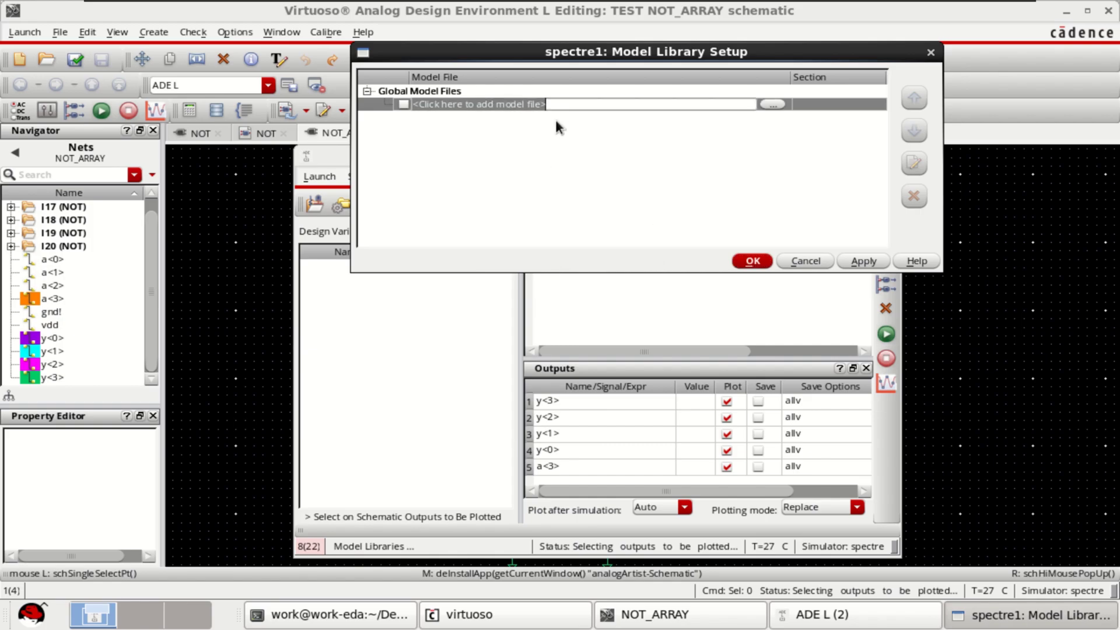
click(772, 105)
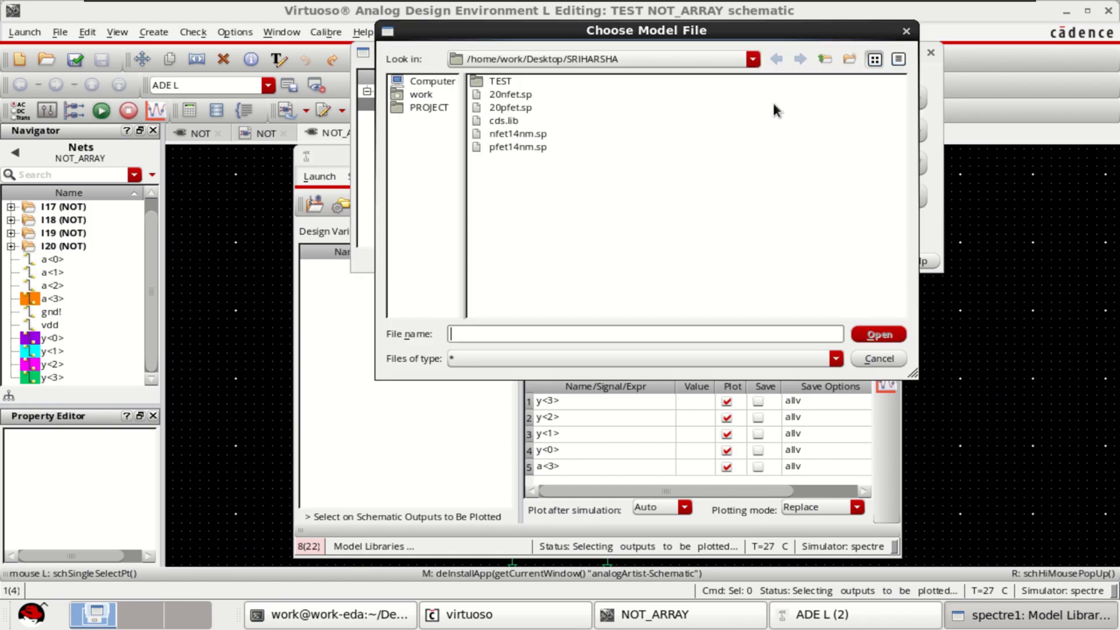
click(524, 133)
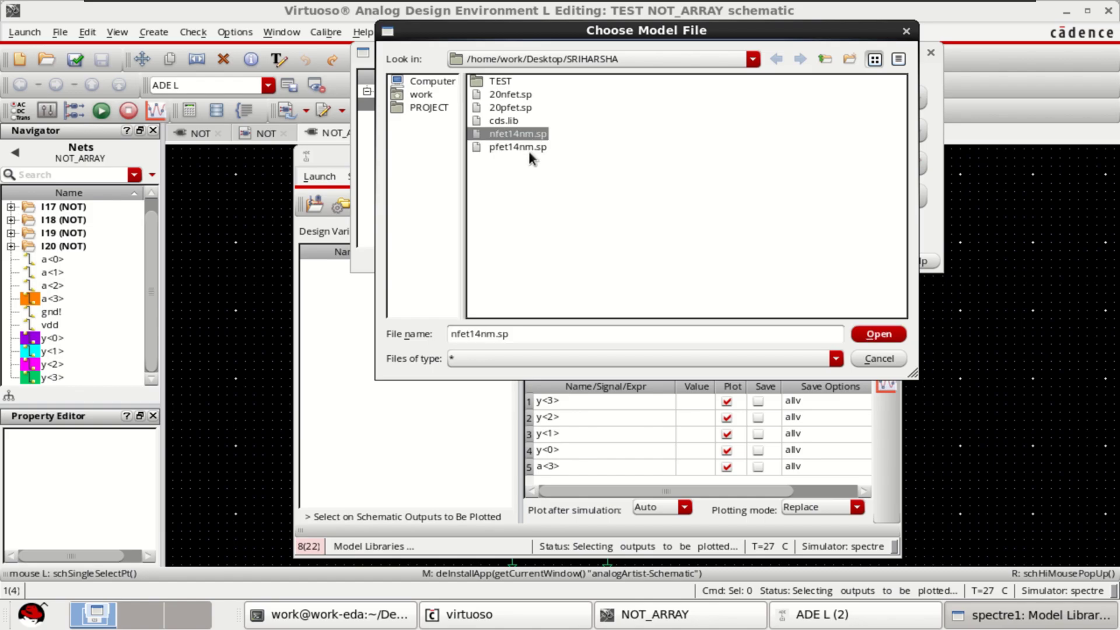
ctrl+click(512, 147)
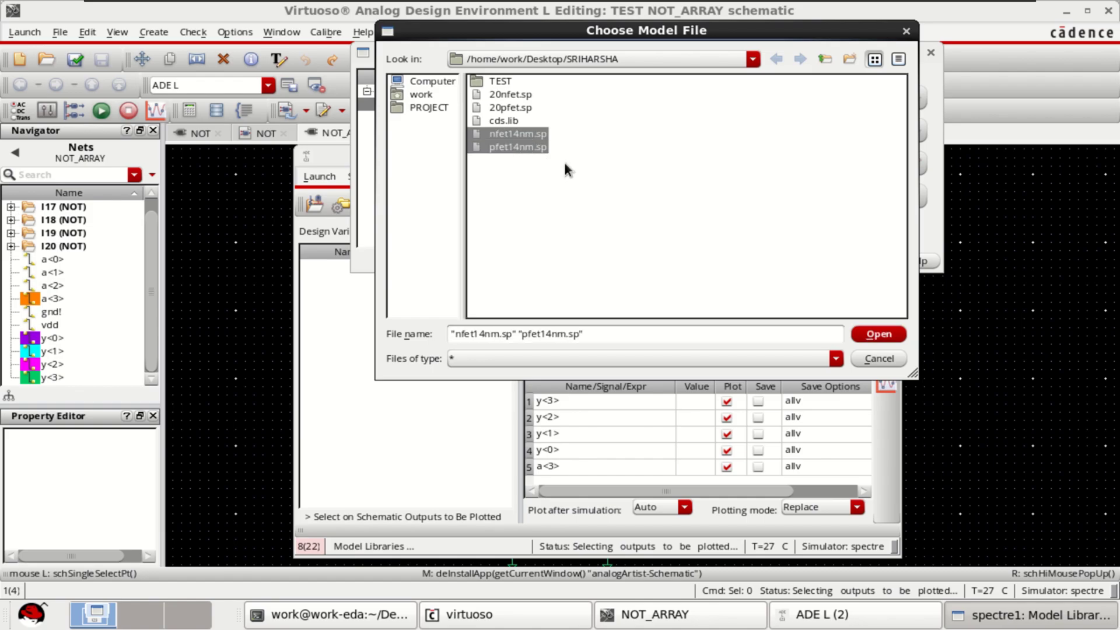
click(872, 335)
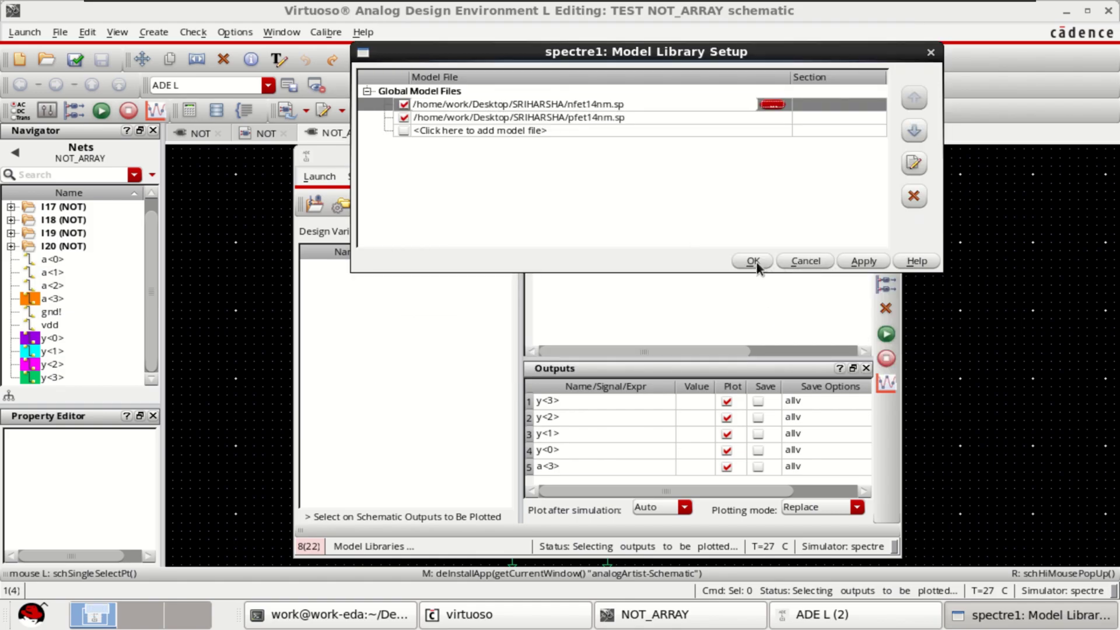
click(755, 261)
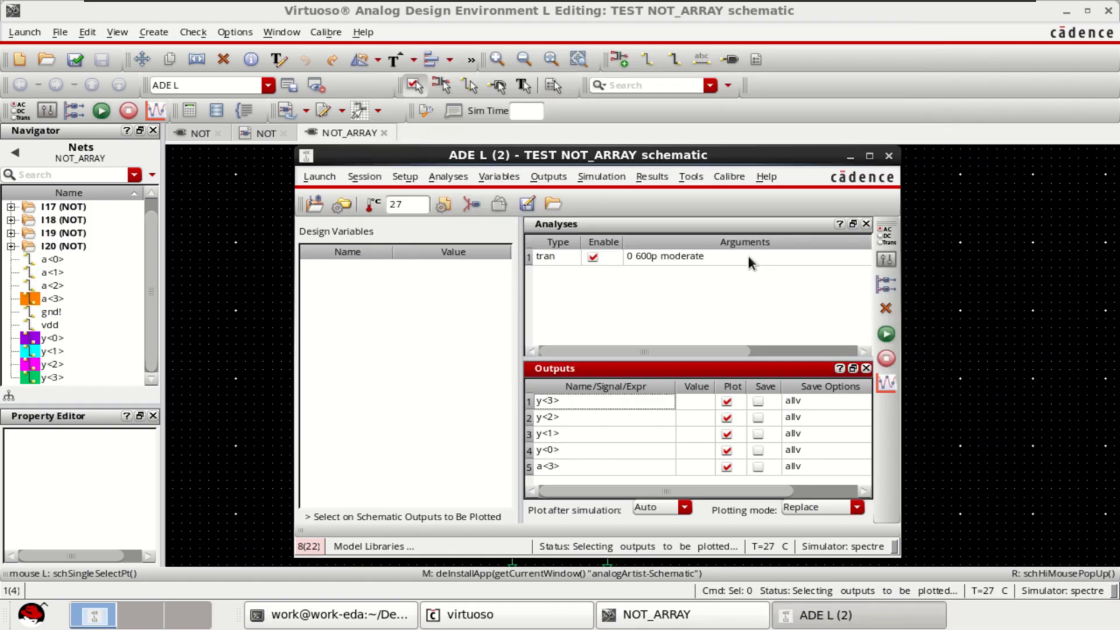
Step: Netlist and run, split the waveforms into strips, inspect a<3>, then close the viewer
click(886, 335)
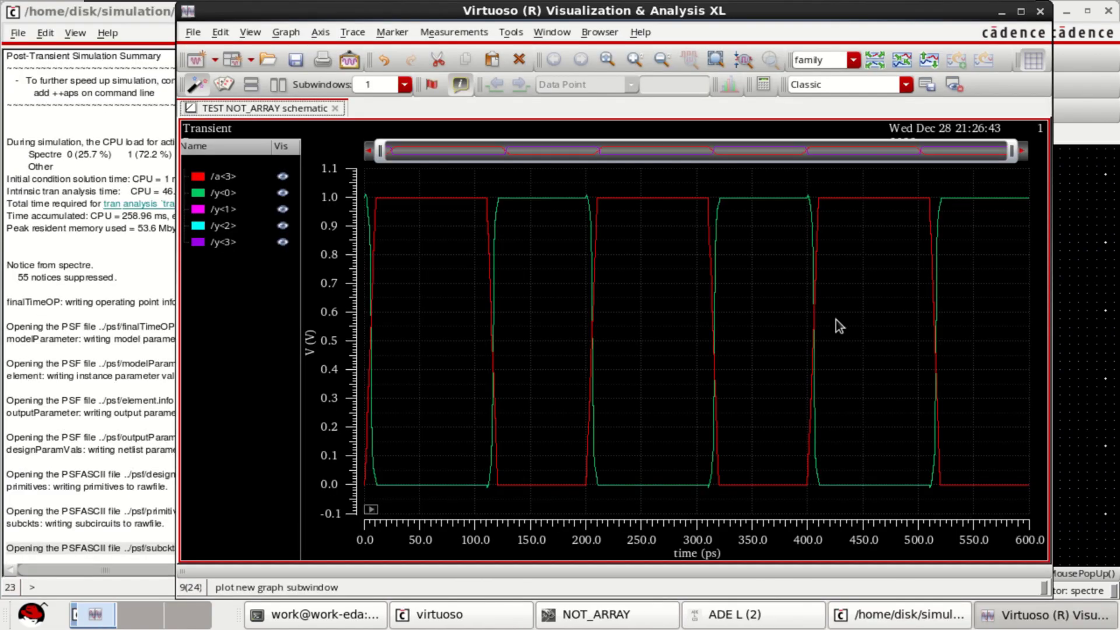
click(869, 60)
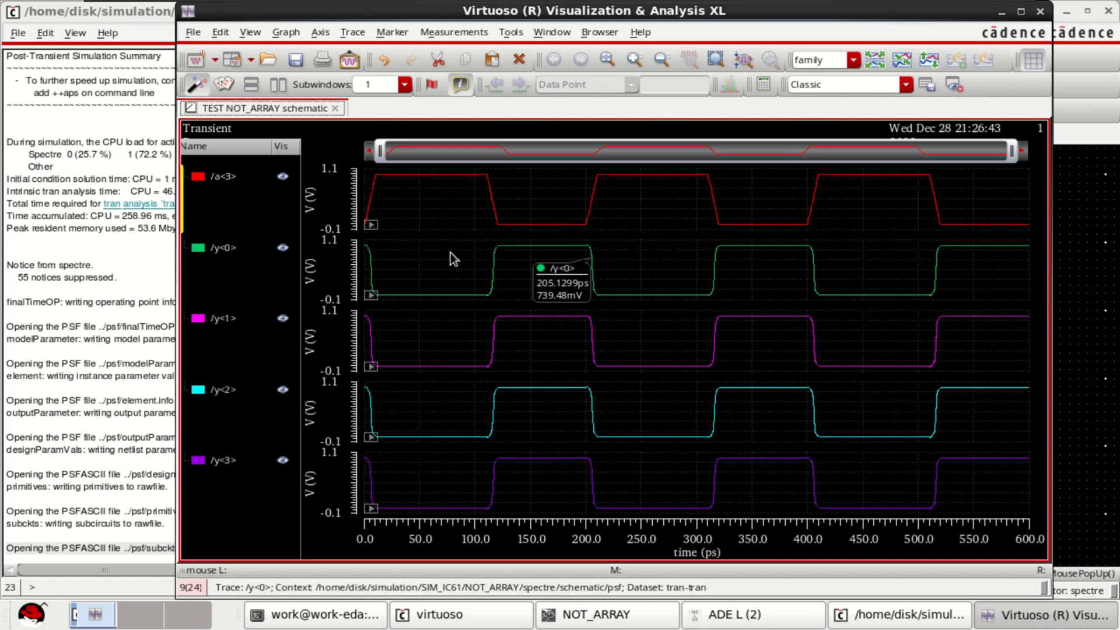
click(218, 181)
mouse_move(432, 177)
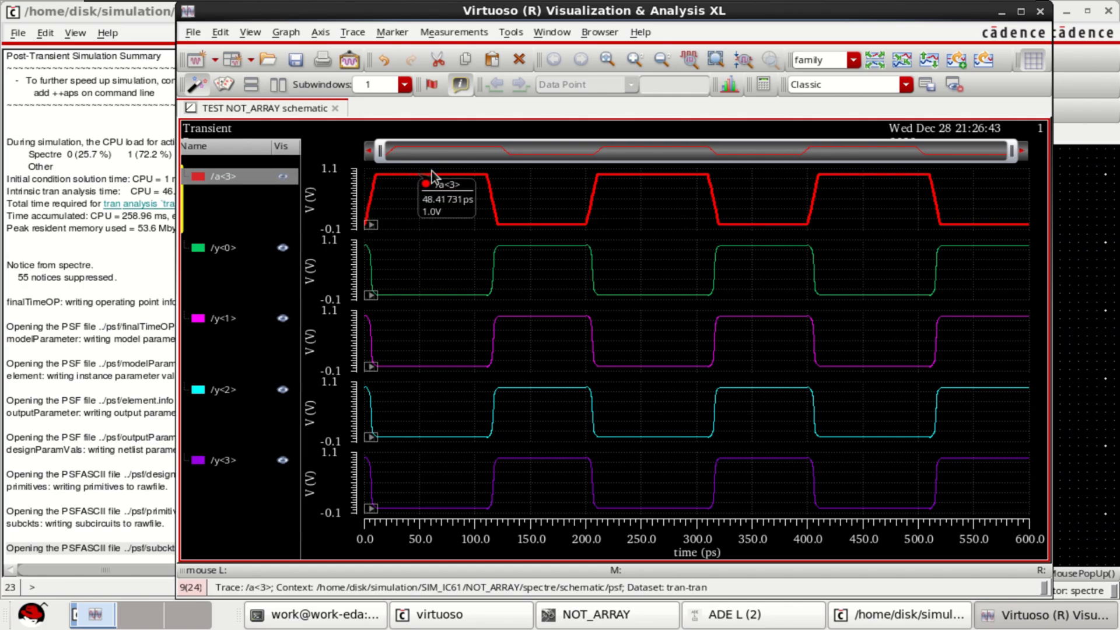
click(1021, 11)
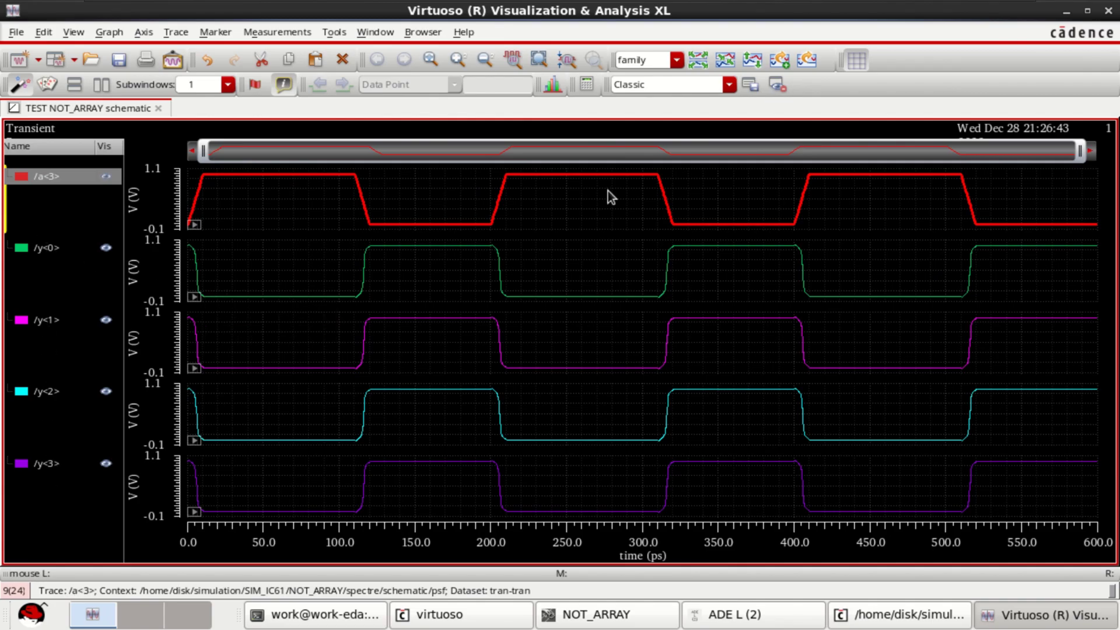
click(1108, 10)
Step: Put away the simulation log and ADE L, fit the schematic, and clear net highlights
click(443, 13)
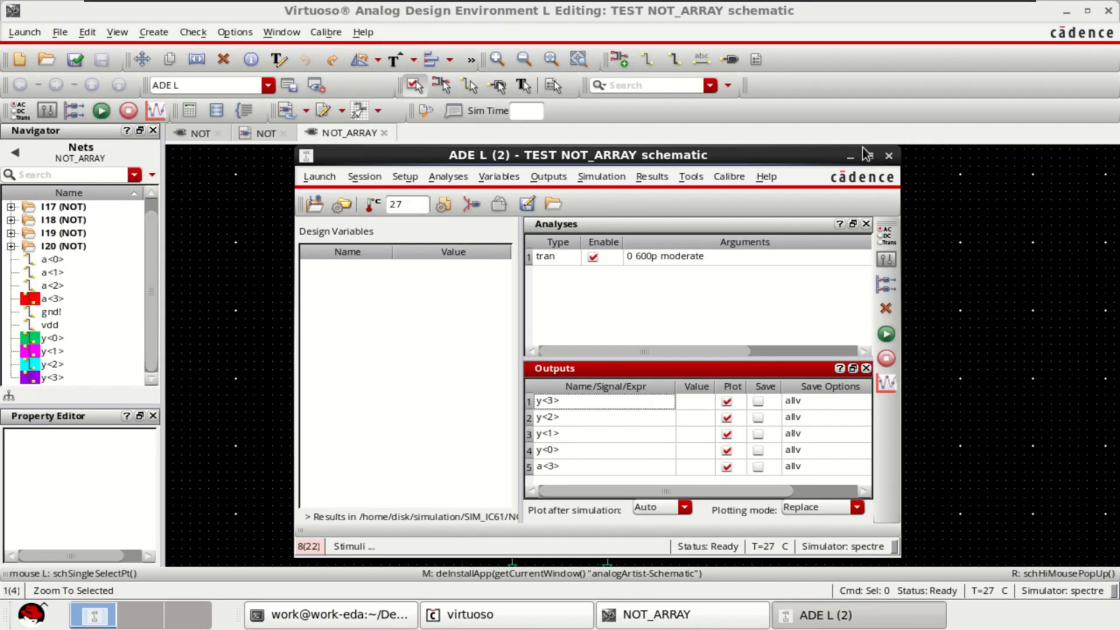
click(850, 155)
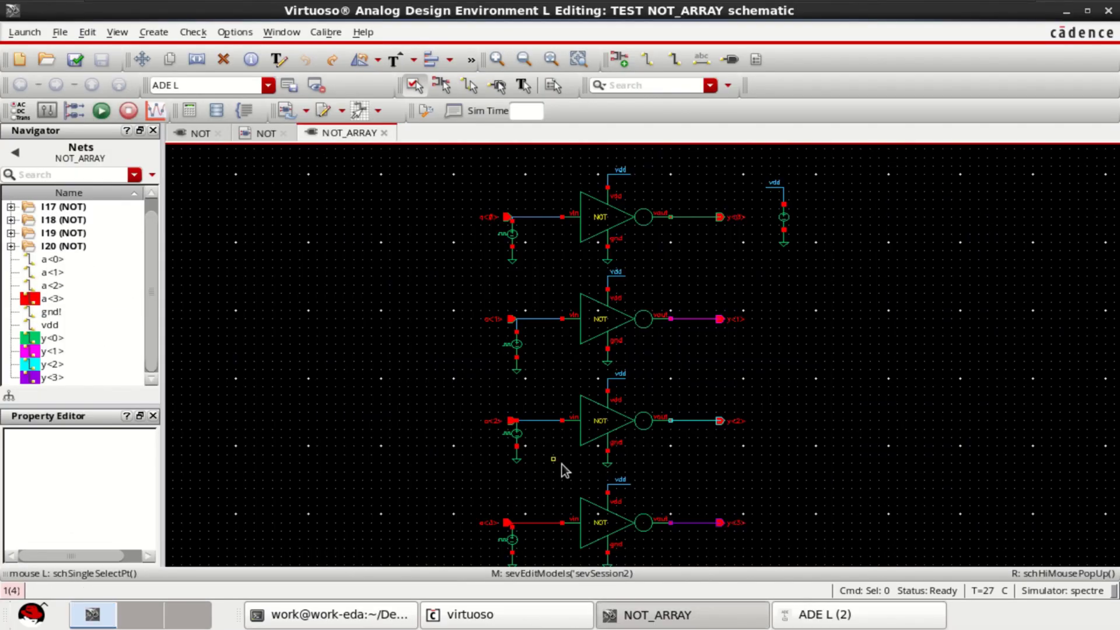
key(f)
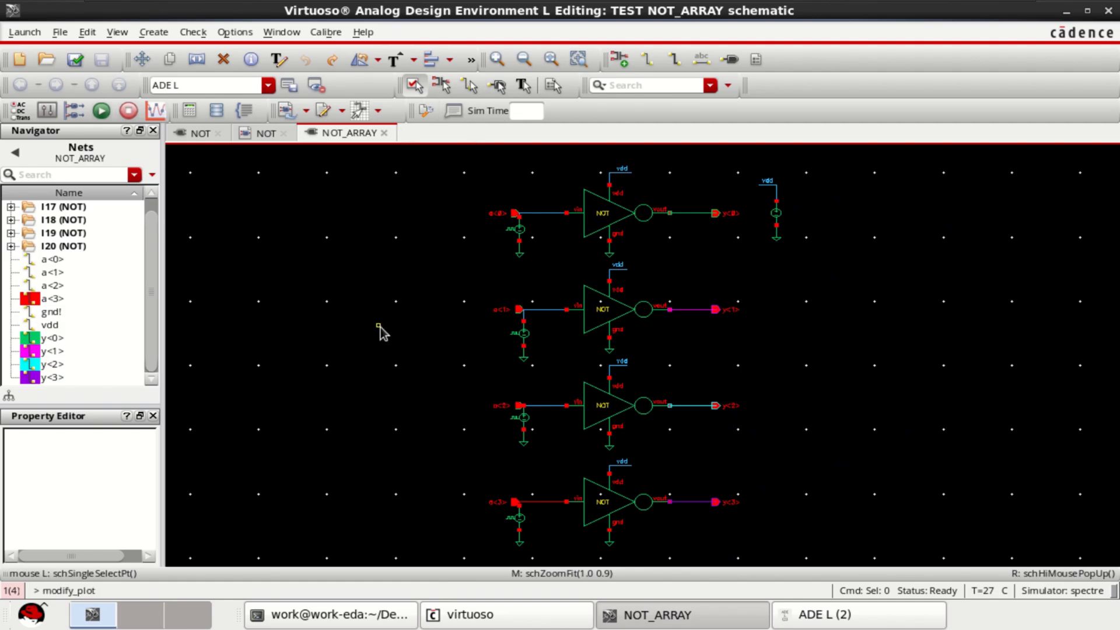
key(Escape)
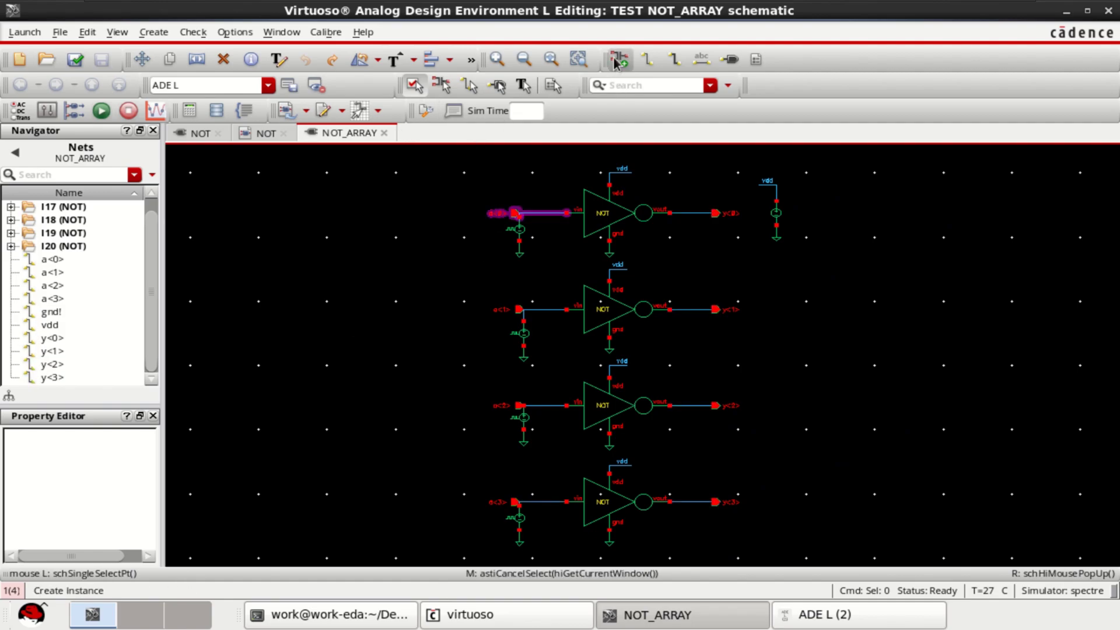
Step: Place an analogLib cap instance at the bottom inverter's output
click(615, 60)
text(vdc)
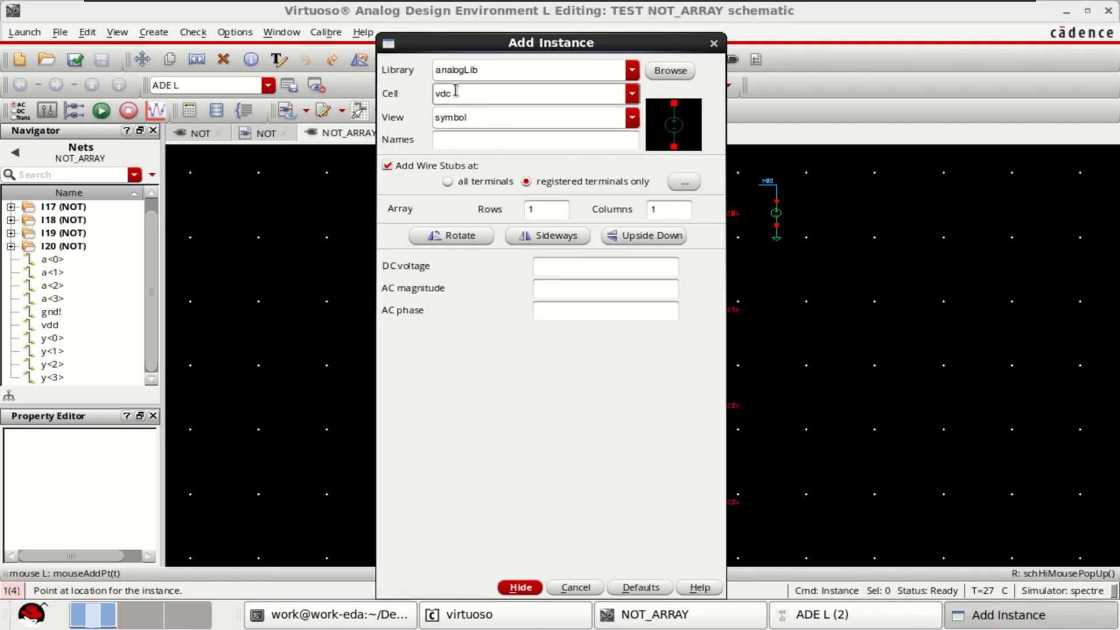
drag(455, 91, 407, 94)
text(cap)
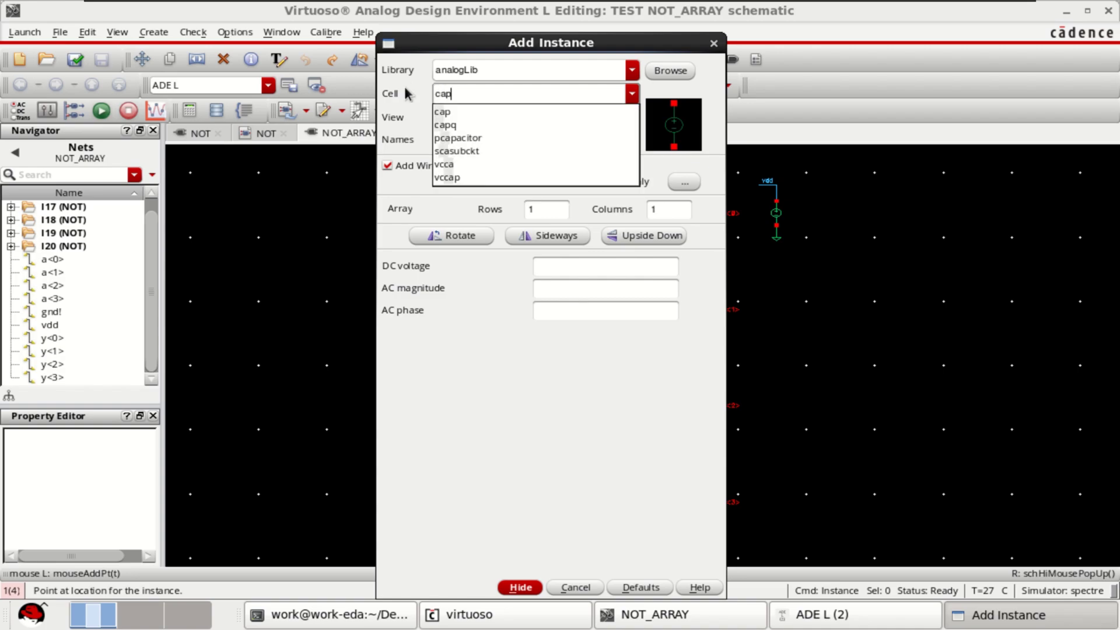
click(443, 111)
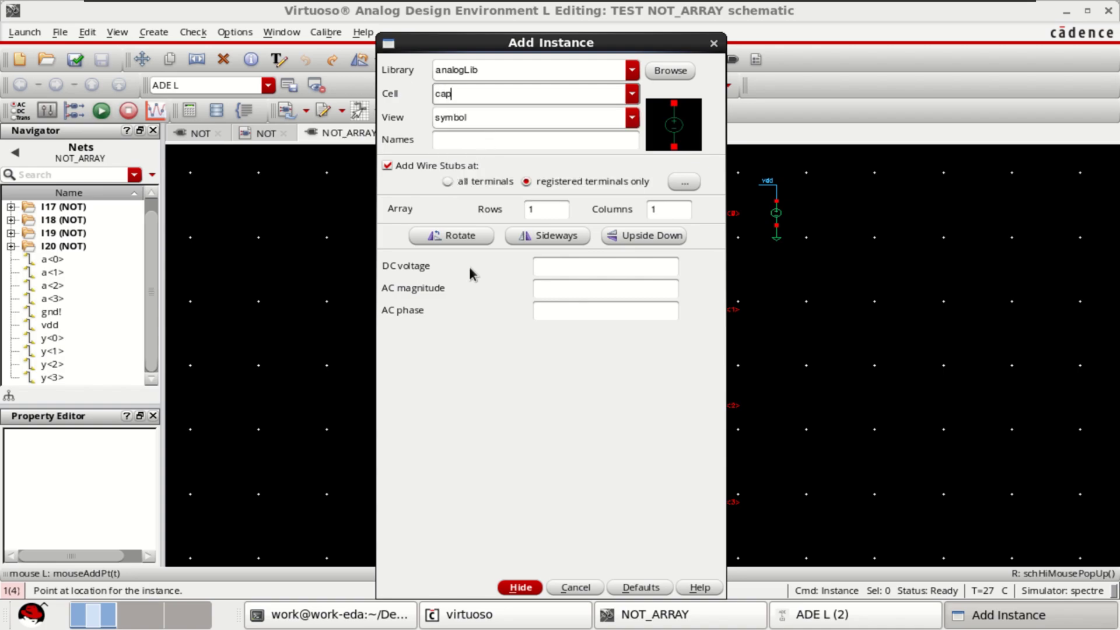
click(522, 588)
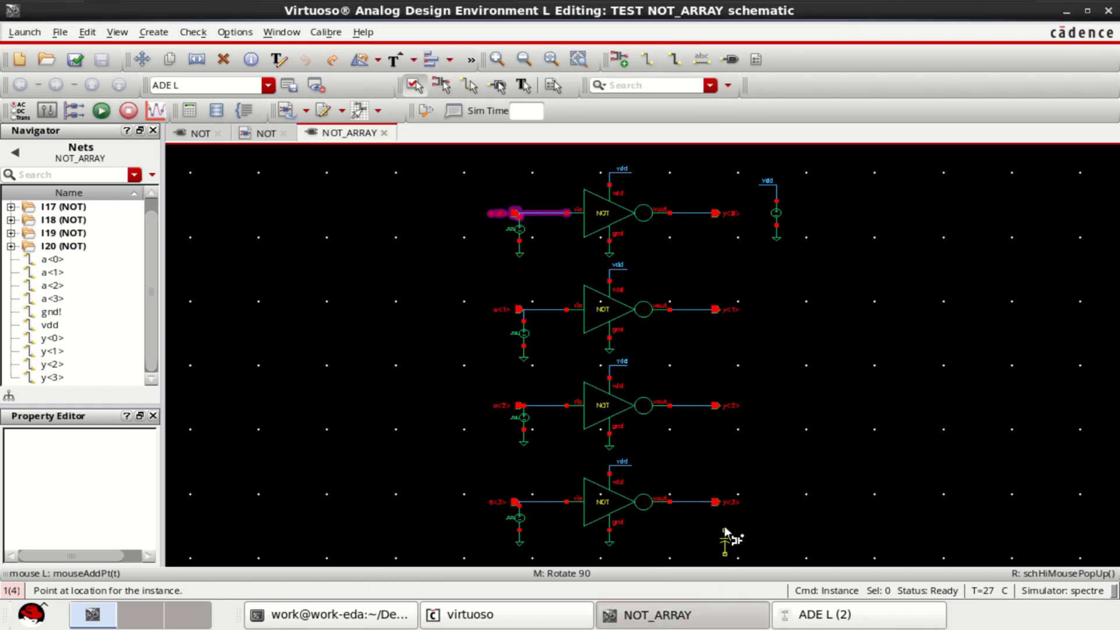
click(693, 512)
key(Escape)
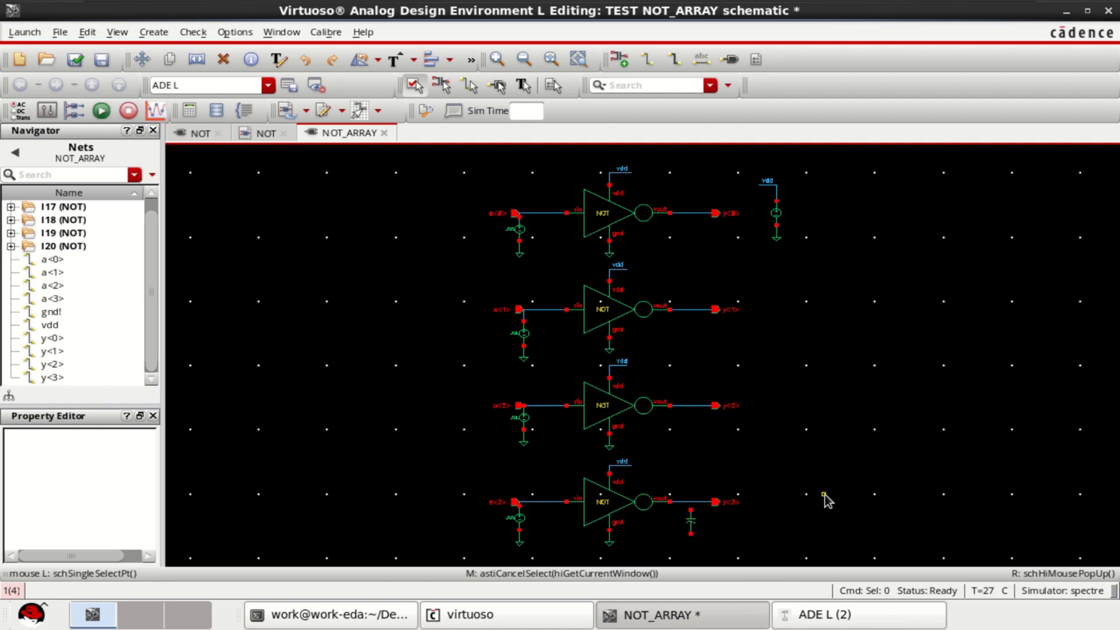
Step: Copy a ground symbol below the capacitor and rotate the capacitor 90 degrees into place
click(778, 235)
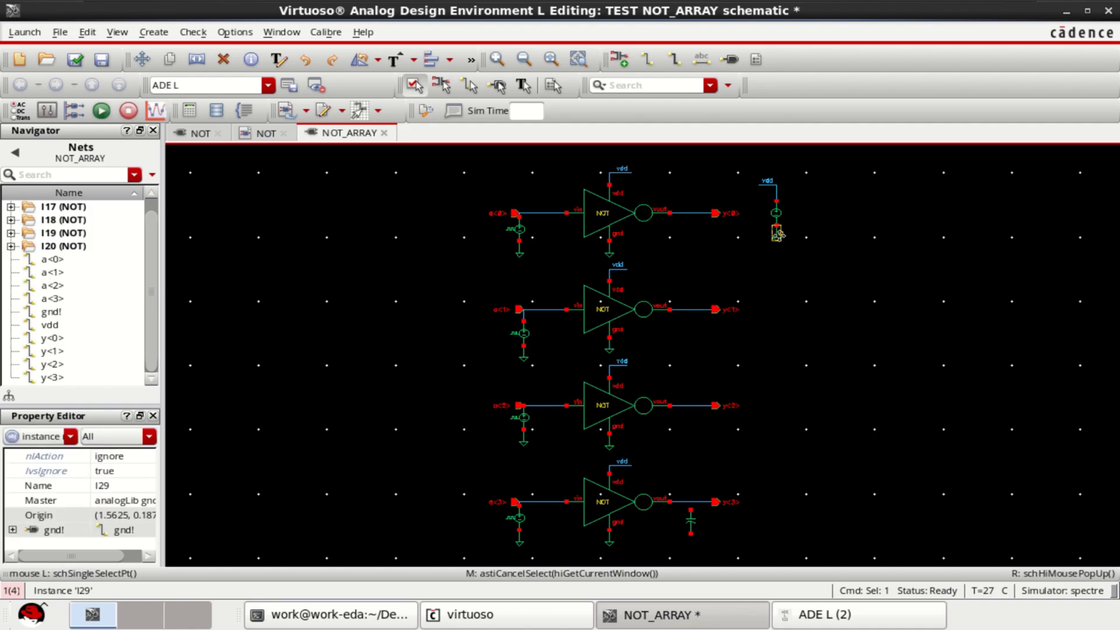
key(c)
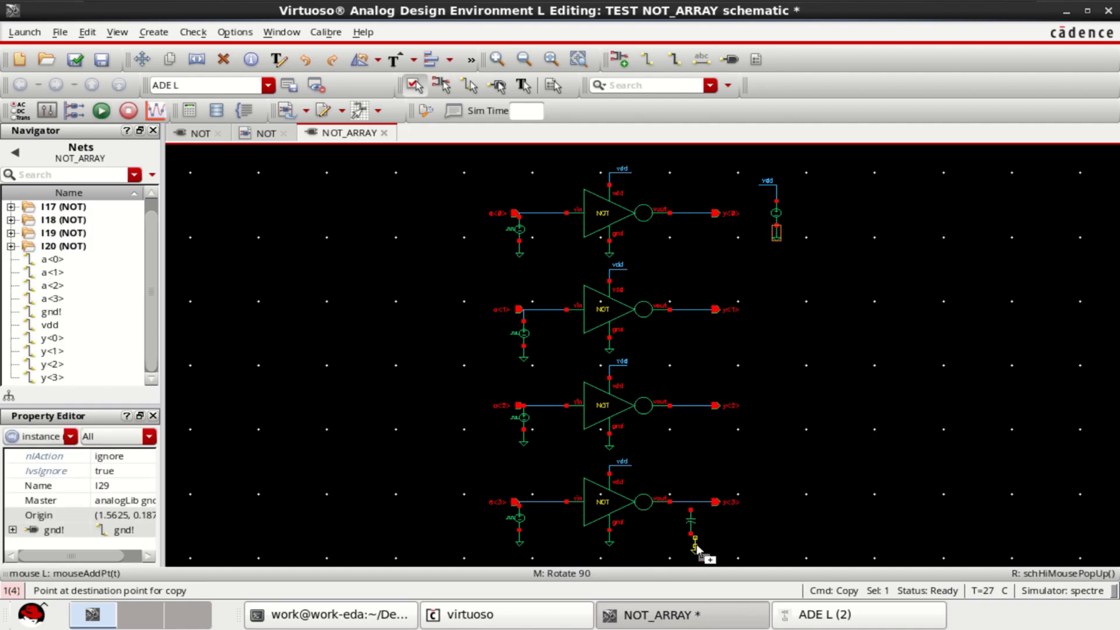
click(694, 546)
key(Escape)
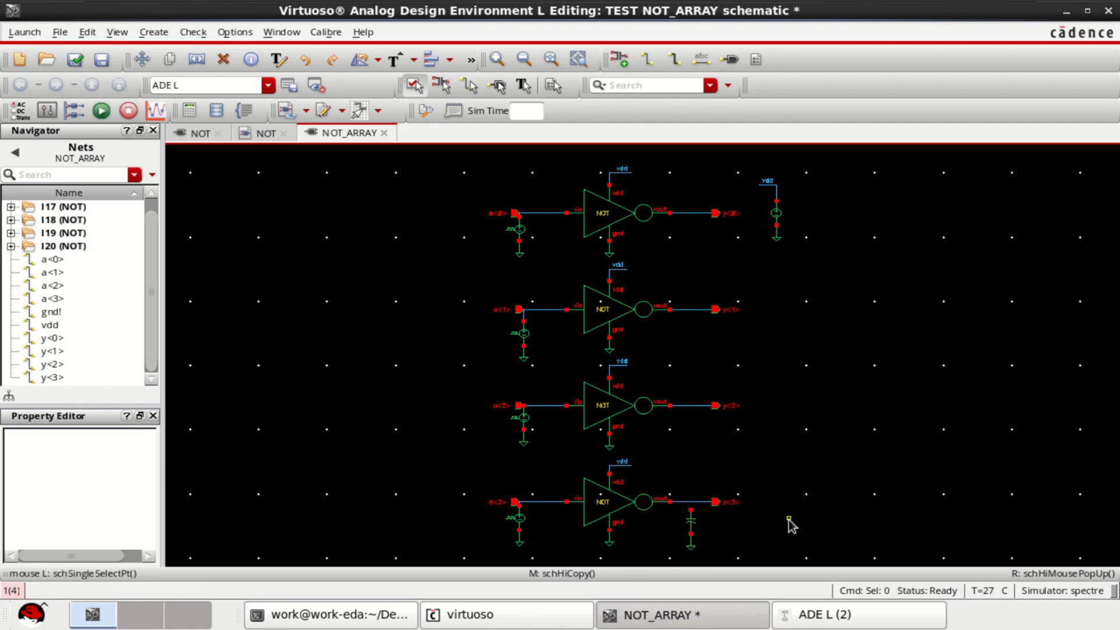
key(s)
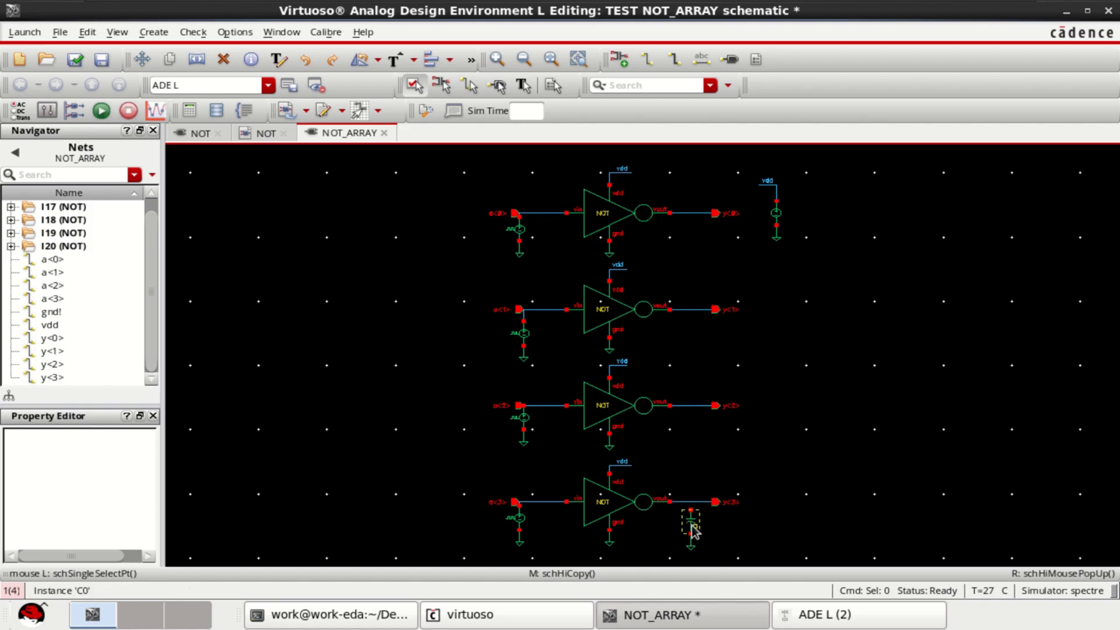
click(691, 518)
middle_click(692, 521)
click(692, 522)
Step: Set capacitor C0's capacitance to 1f F
click(694, 523)
key(q)
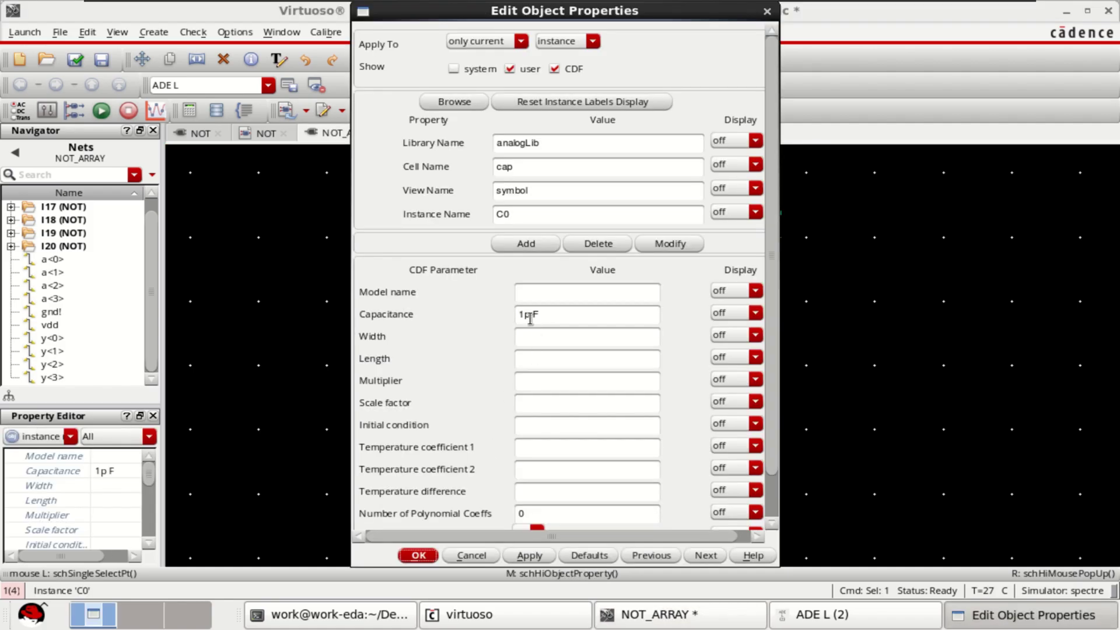
click(530, 316)
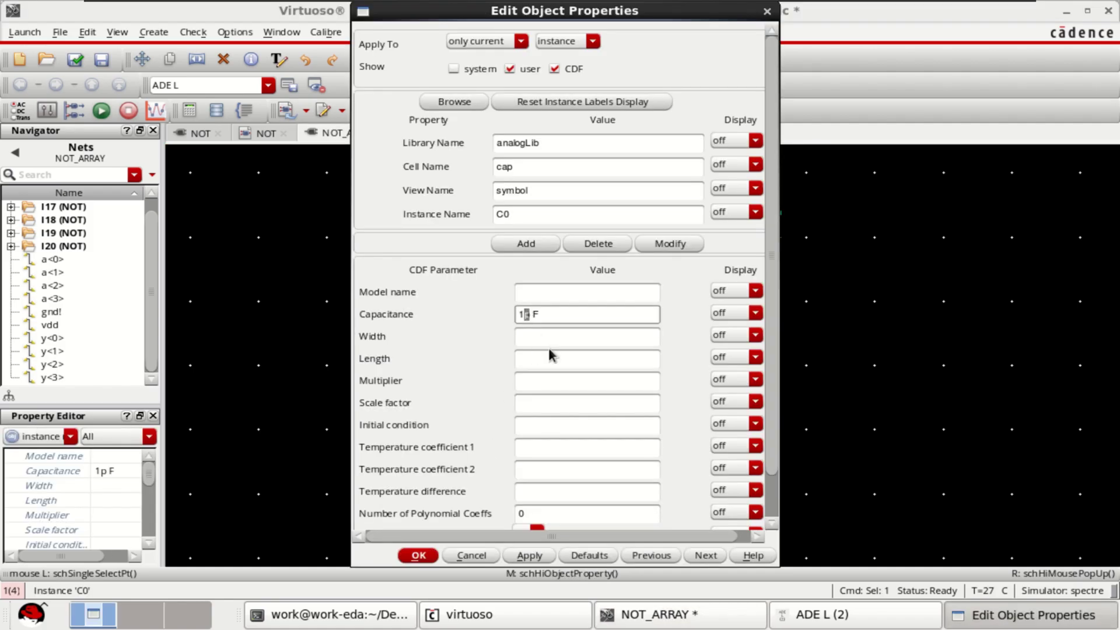
text(f)
click(419, 555)
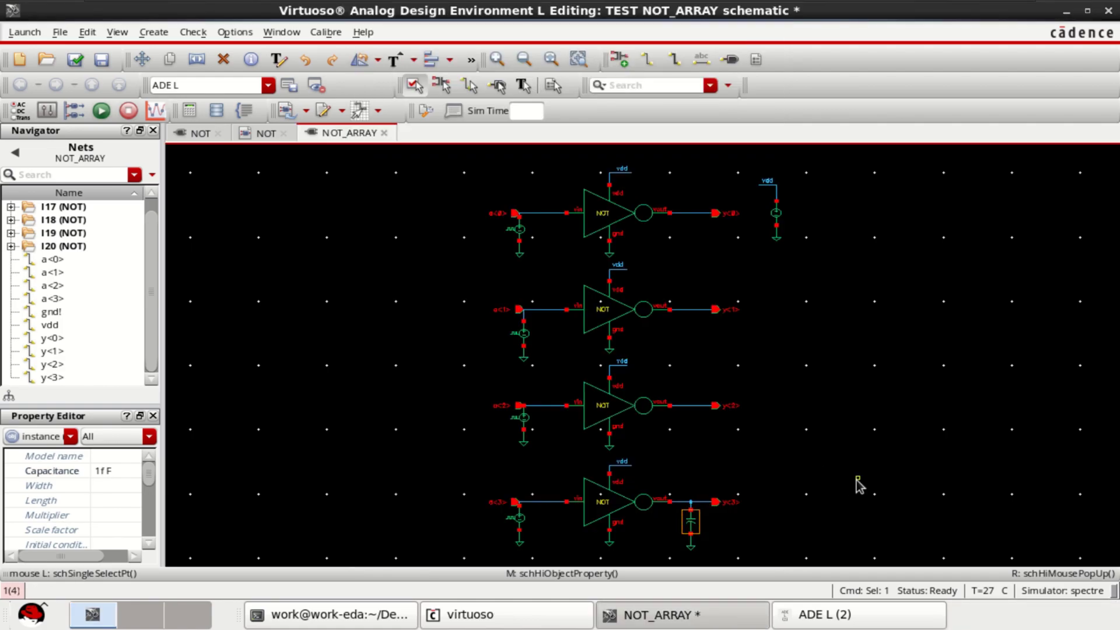
Step: Copy the grounded capacitor to just below the y<2> output
click(726, 557)
drag(717, 553, 678, 509)
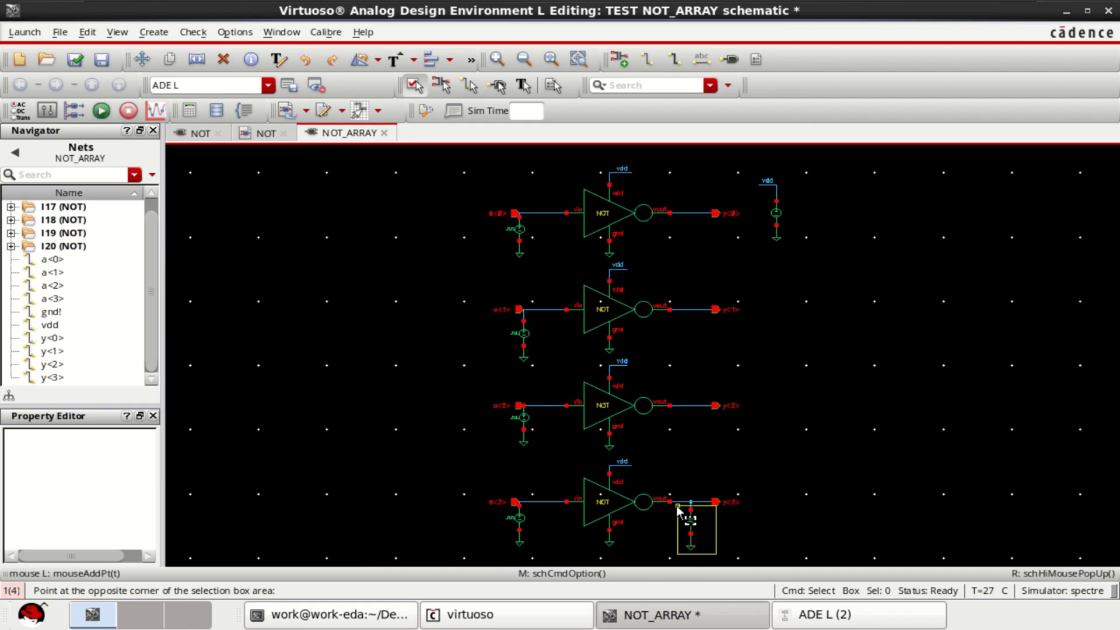
click(678, 509)
key(c)
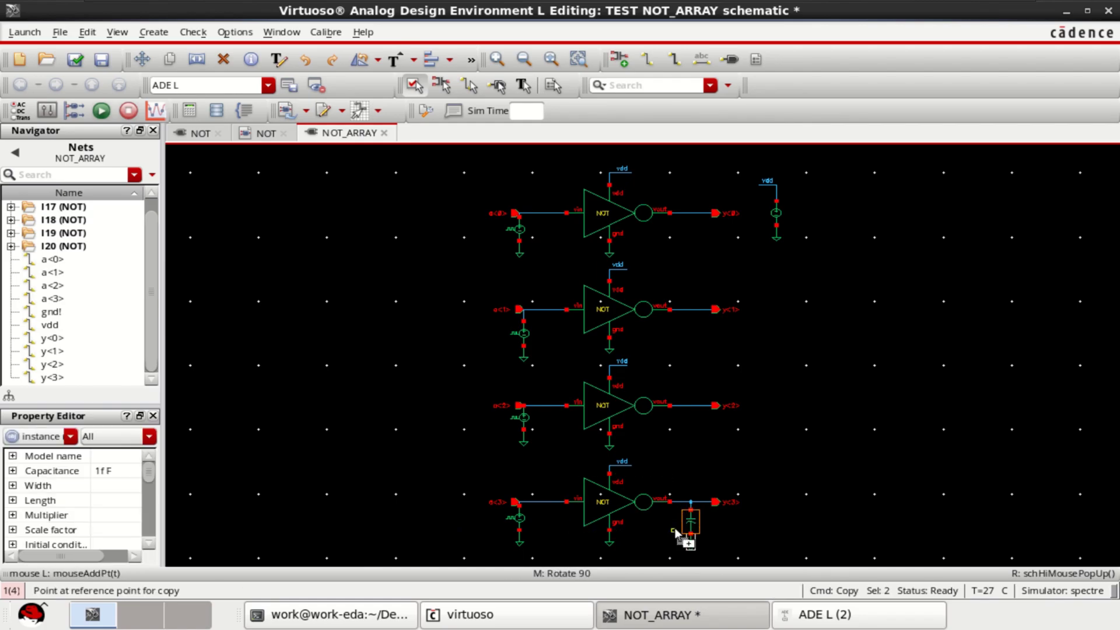
click(693, 521)
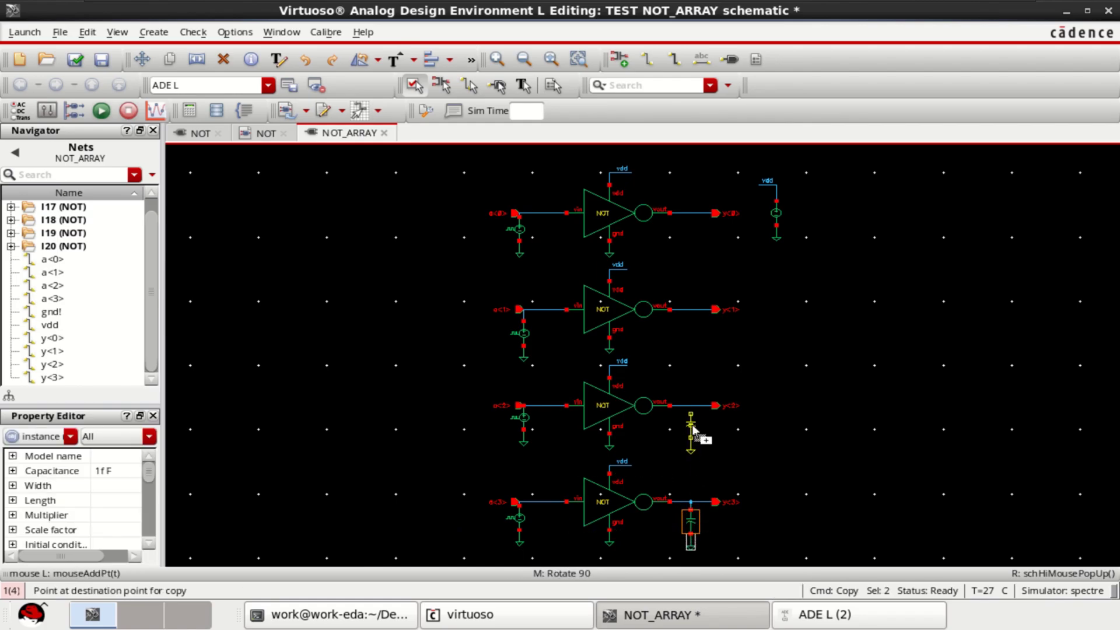
click(695, 428)
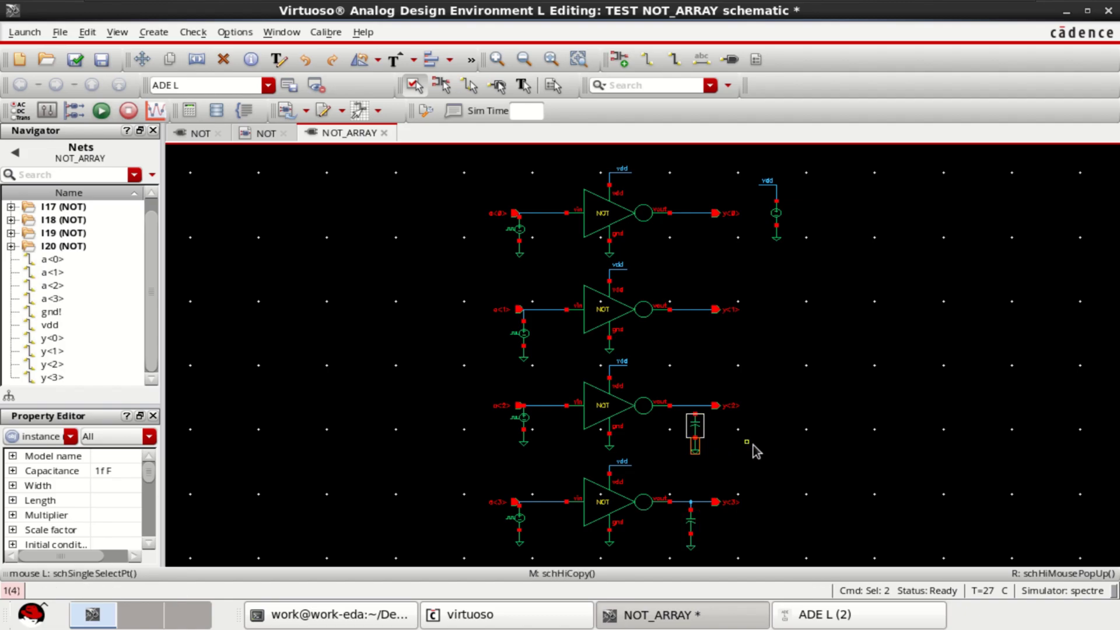
click(813, 460)
Step: Wire the new capacitor's top pin to the y<2> output net
click(648, 59)
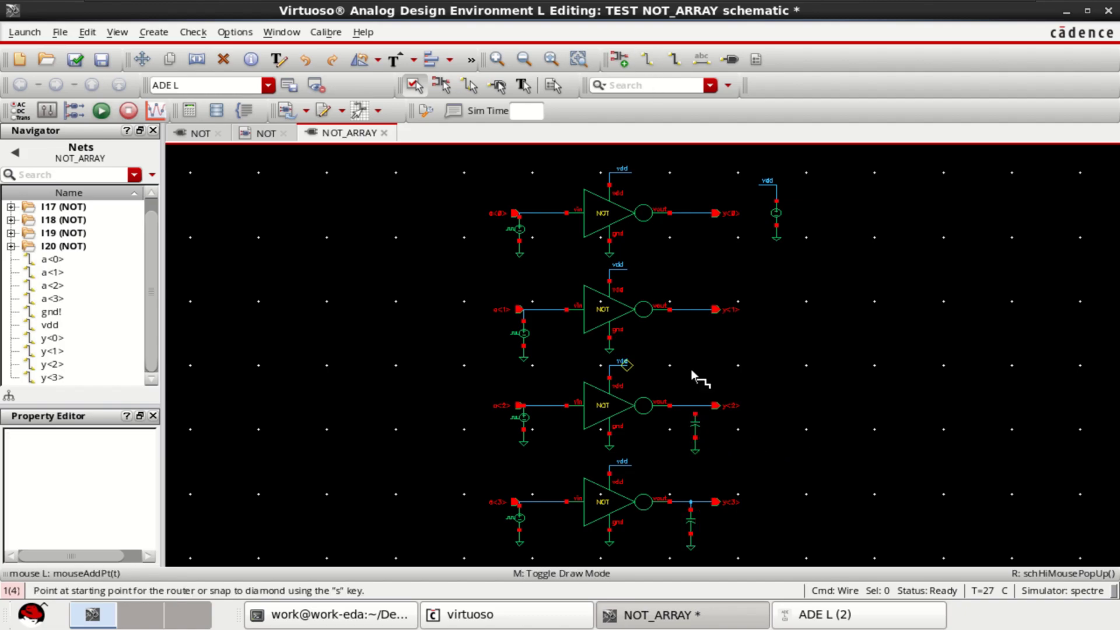
click(695, 413)
click(694, 405)
key(Escape)
Step: Set capacitor C1's capacitance to 0.5 fF
click(695, 428)
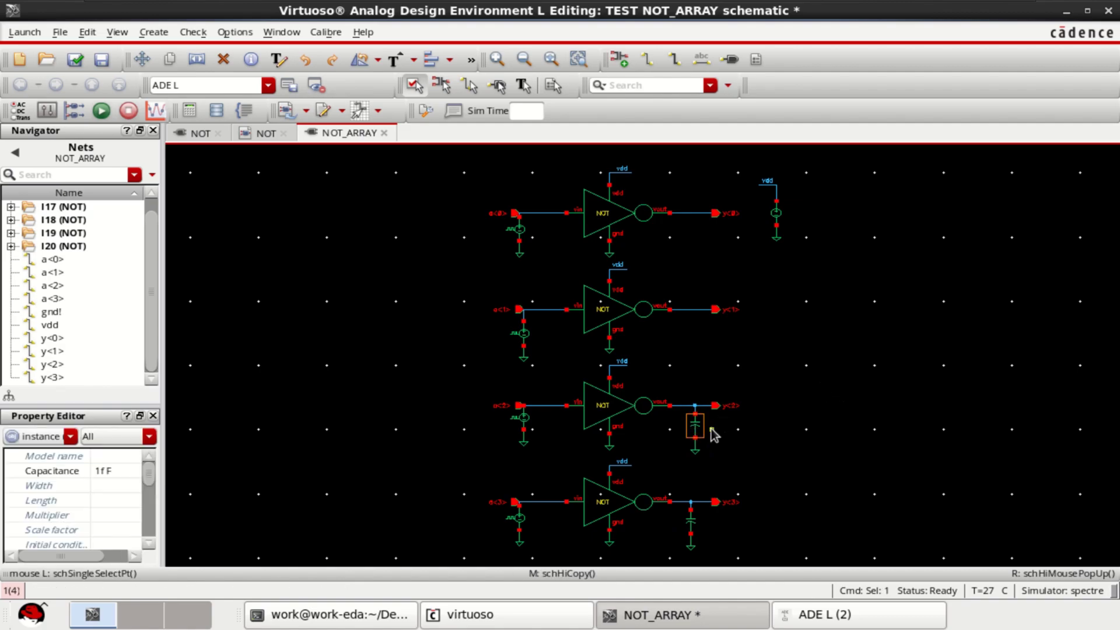
key(q)
click(525, 315)
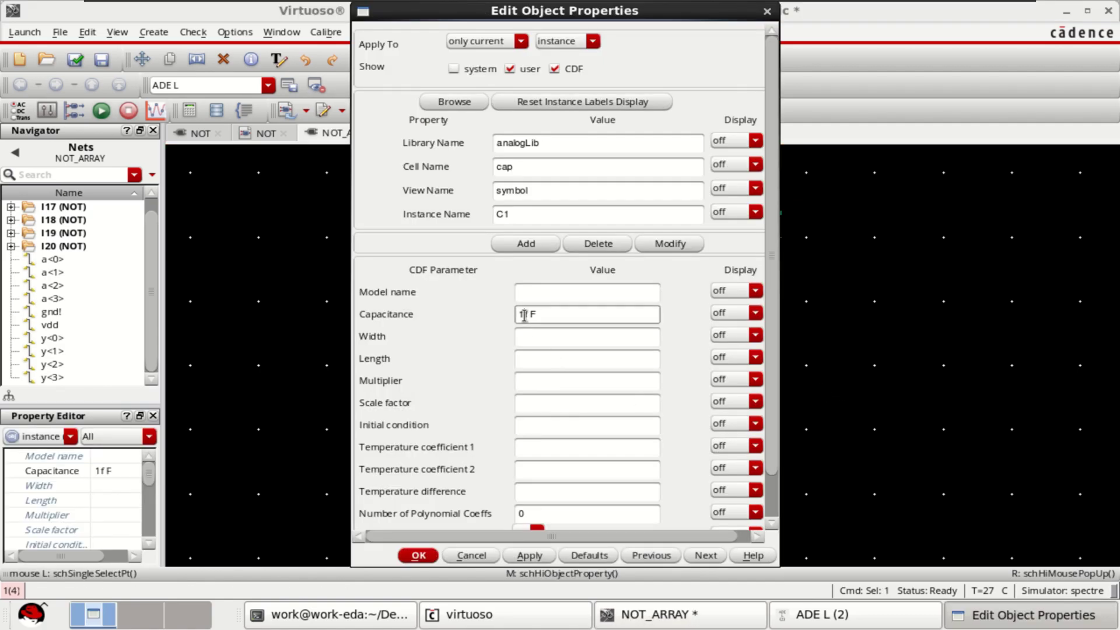
text(0.5)
click(415, 554)
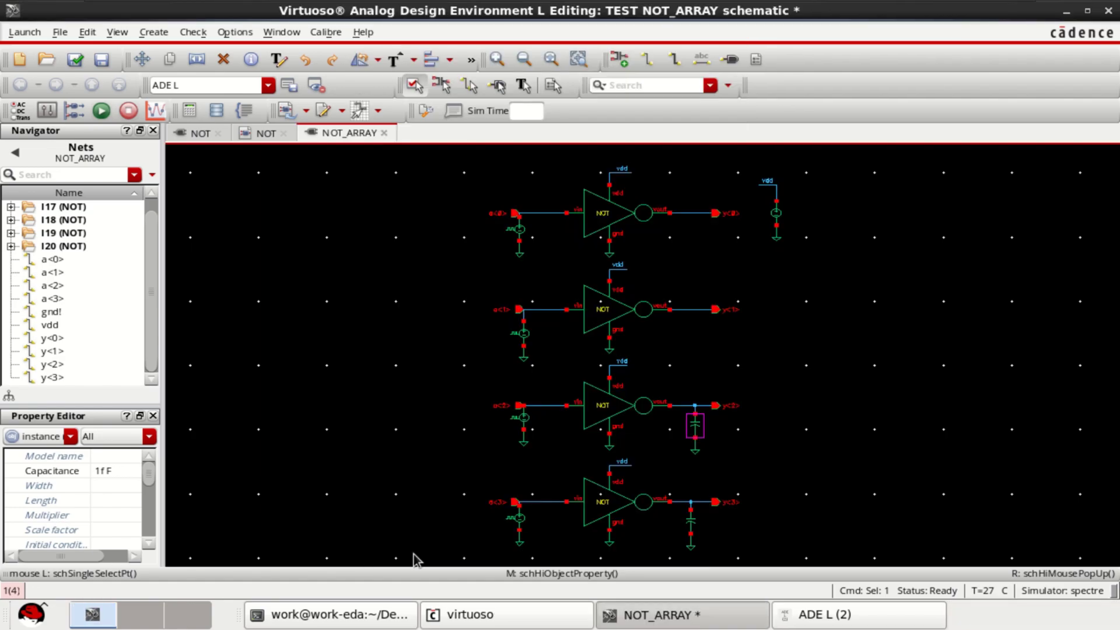
click(852, 399)
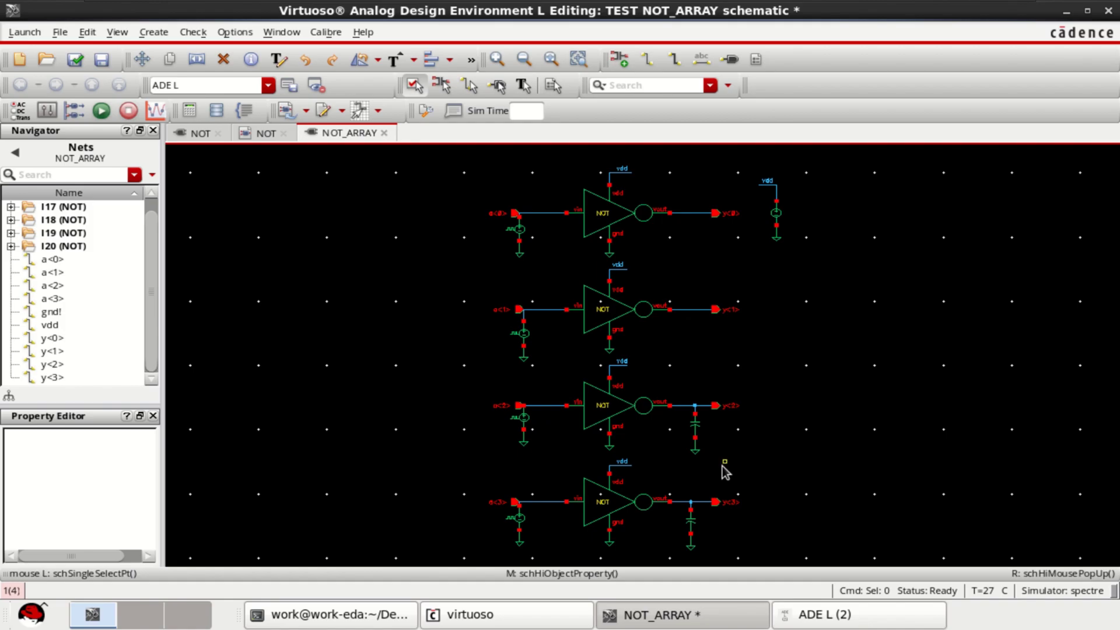
Step: Copy the y<2> load capacitor onto the y<1> output
drag(725, 472, 686, 412)
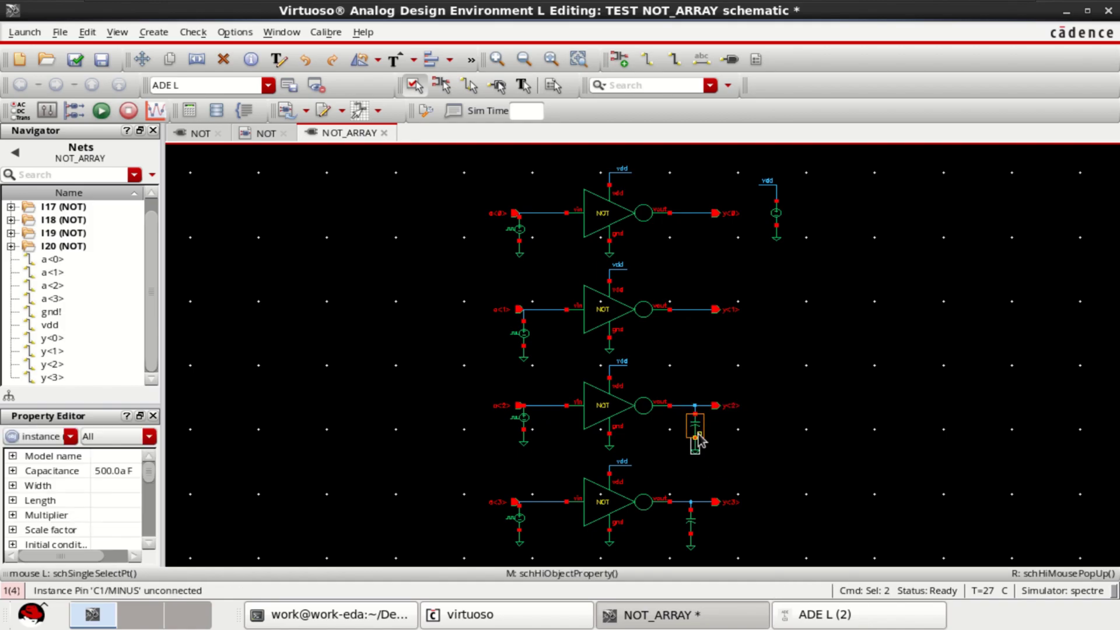
key(c)
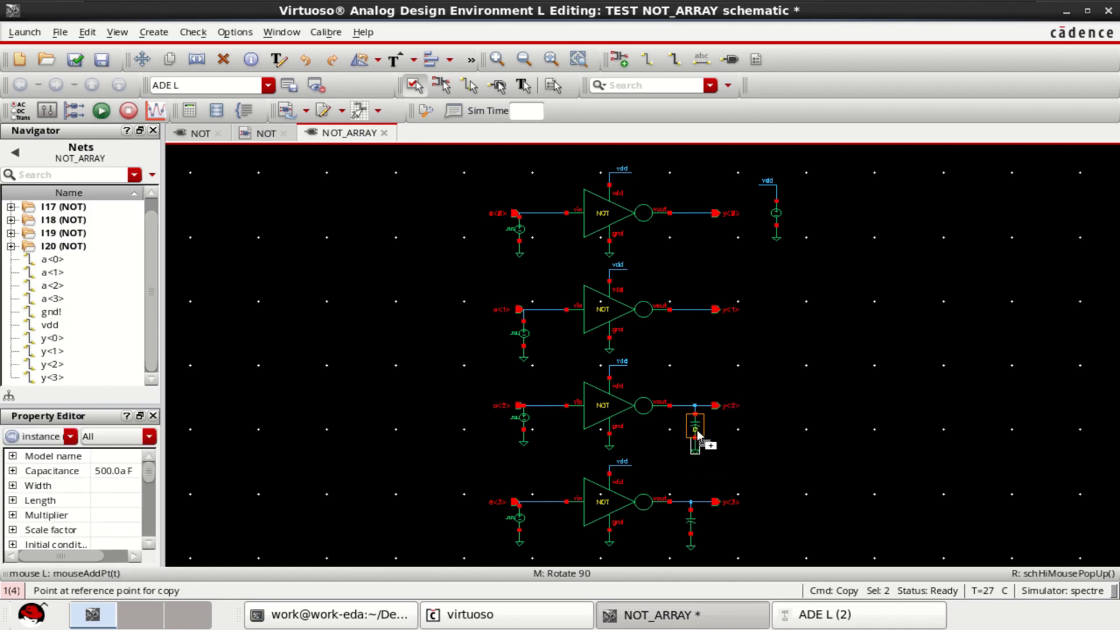
click(696, 445)
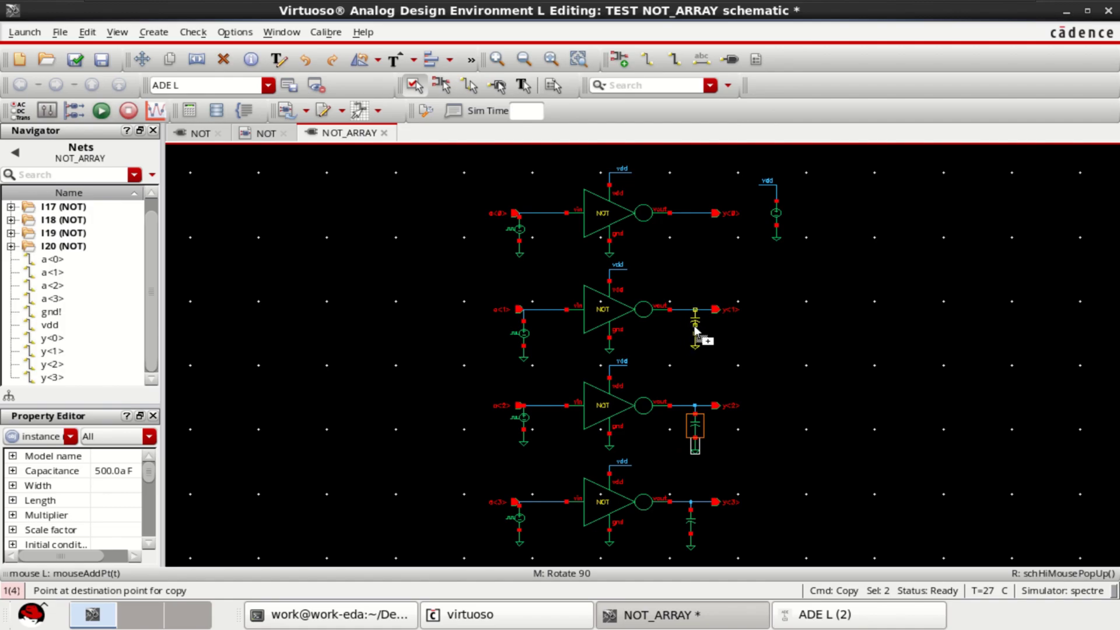
click(696, 341)
click(823, 366)
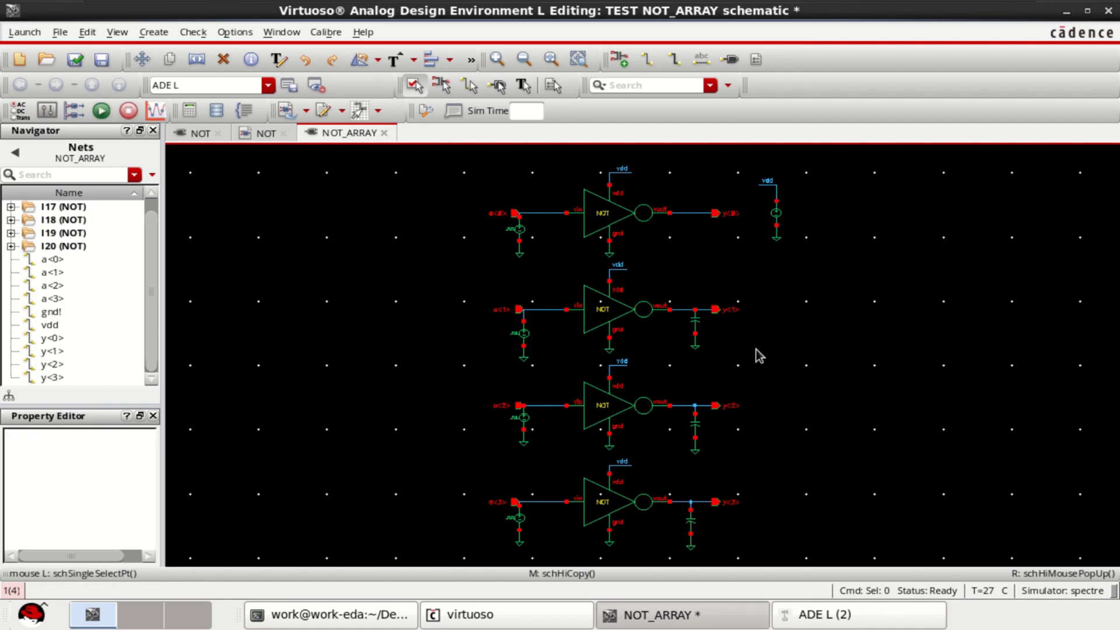
Step: Change capacitor C2's capacitance to 1.5 fF
click(695, 325)
key(q)
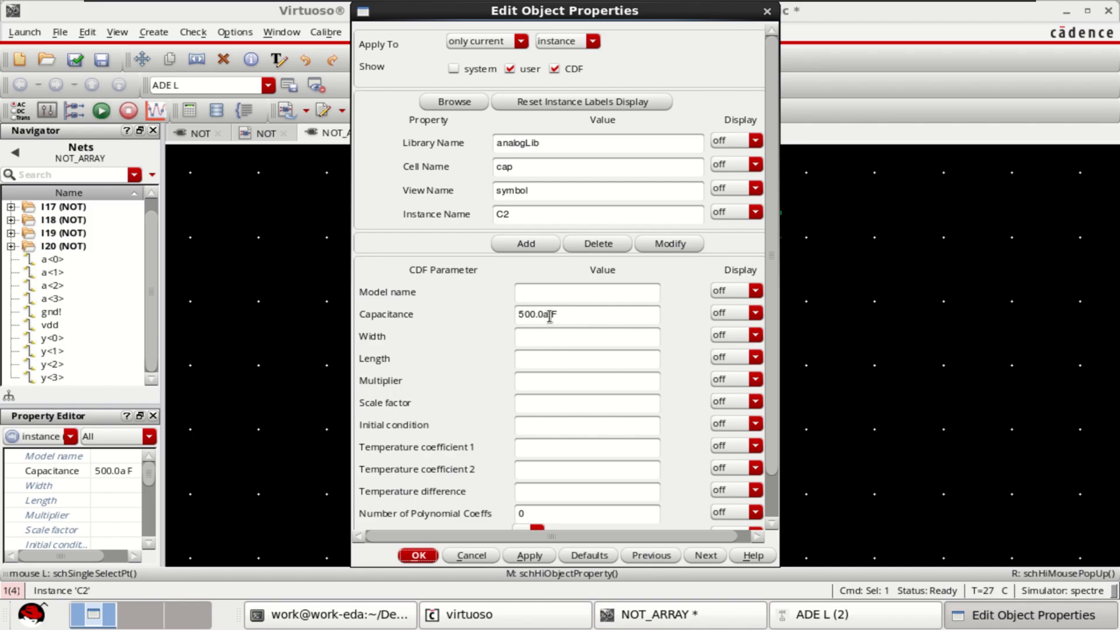
drag(547, 316, 508, 314)
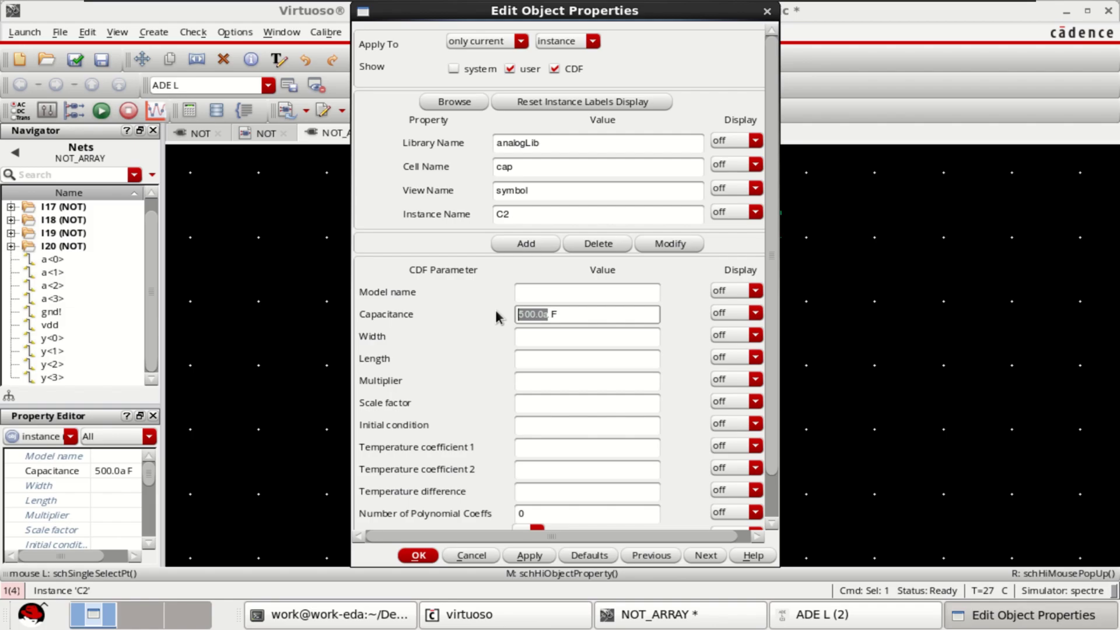
text(1.5f)
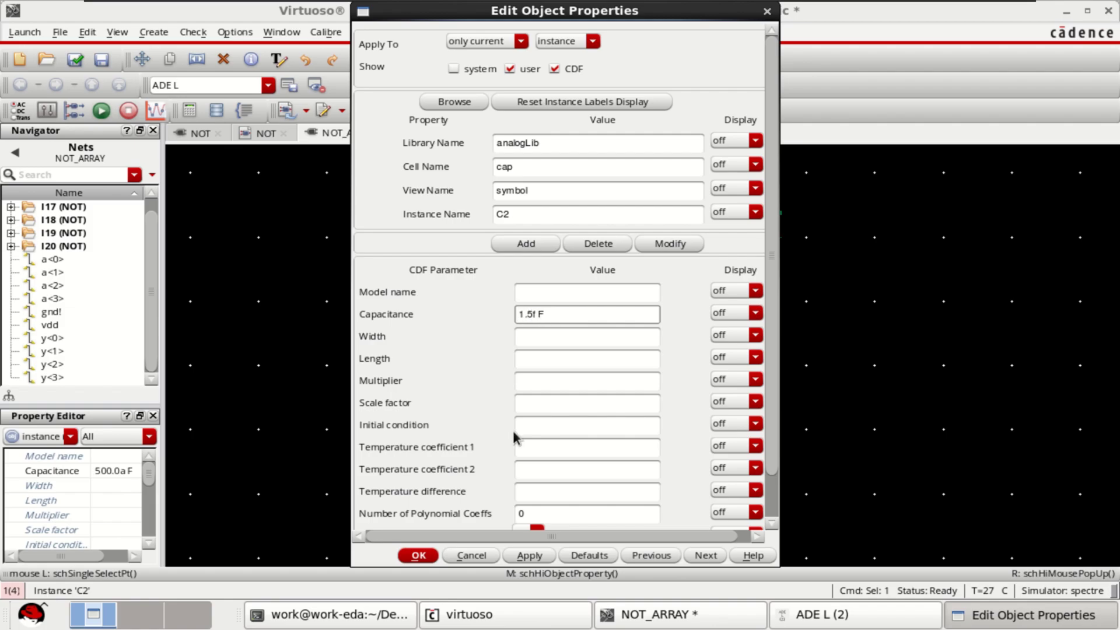
click(417, 555)
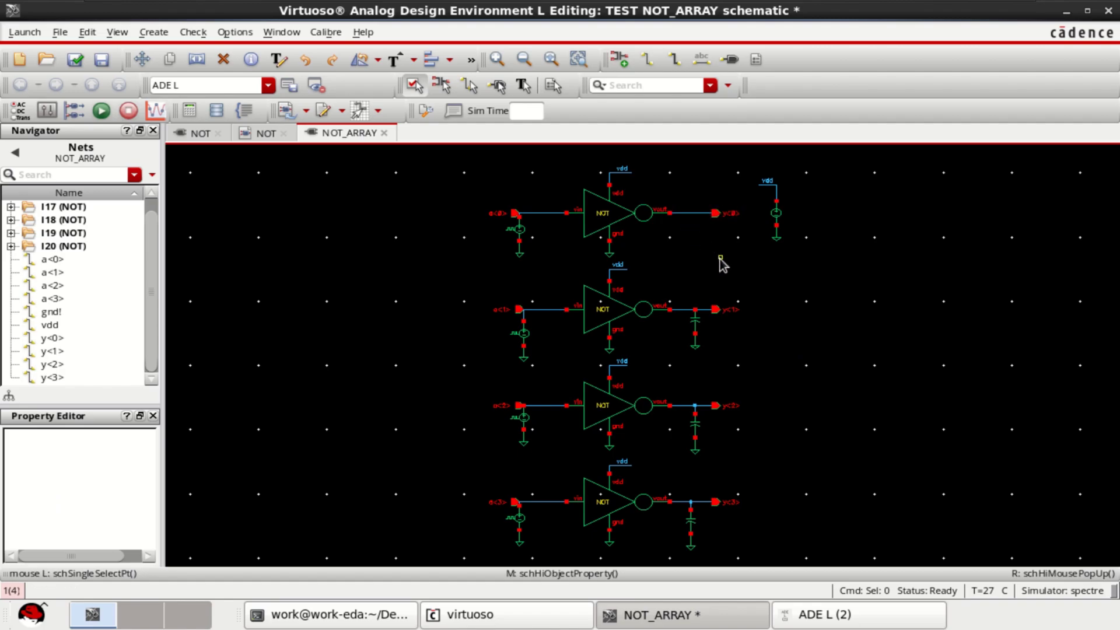
Step: Check and save NOT_ARRAY, then netlist and run the 600 ps transient in ADE L
key(f)
click(75, 59)
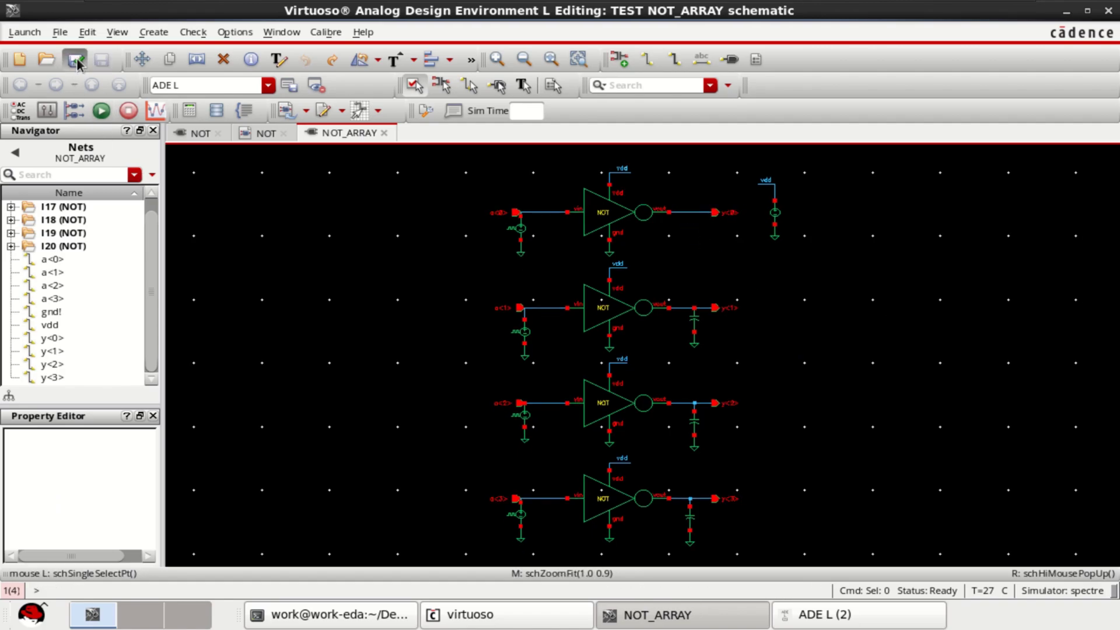
click(833, 614)
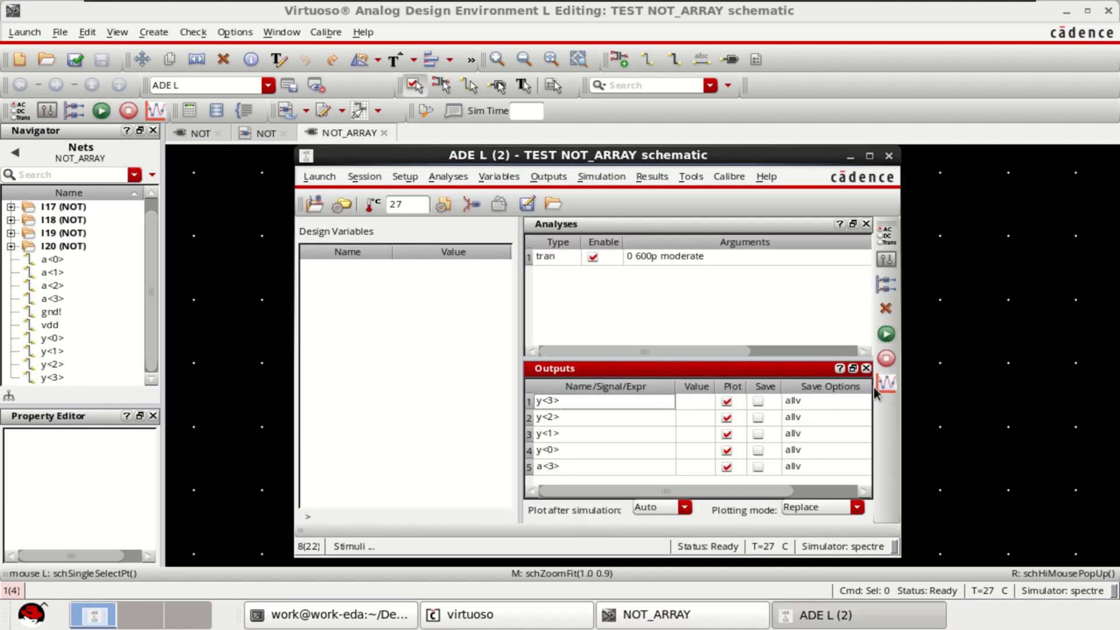
click(885, 335)
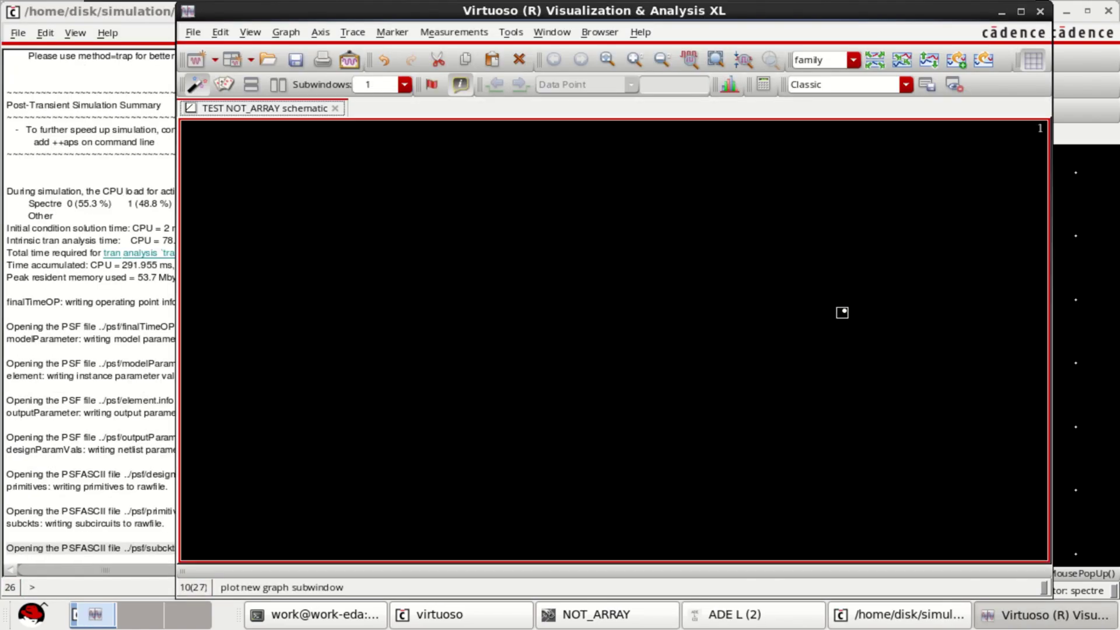
Step: Maximize the waveform viewer and overlay all traces, including a<3>, on one plot
click(877, 63)
click(1024, 12)
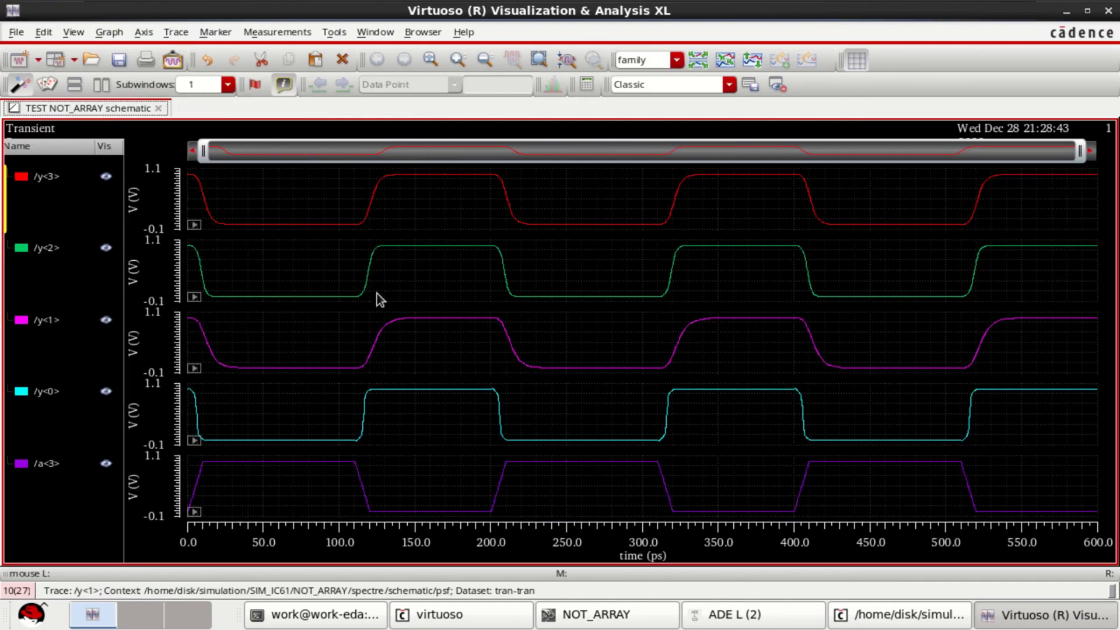
click(36, 468)
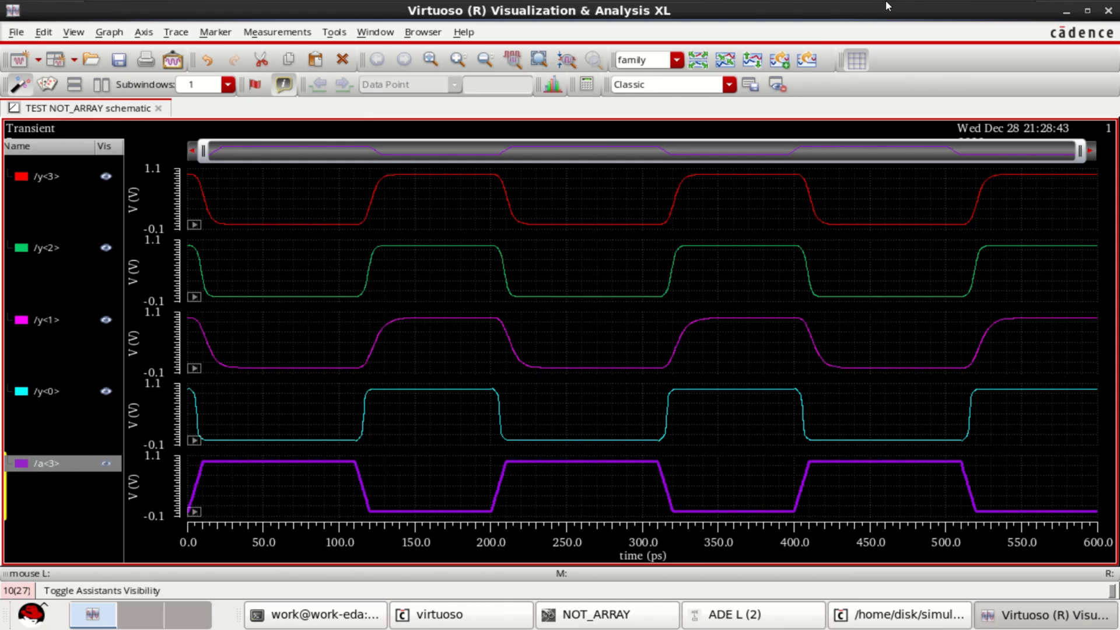
click(723, 58)
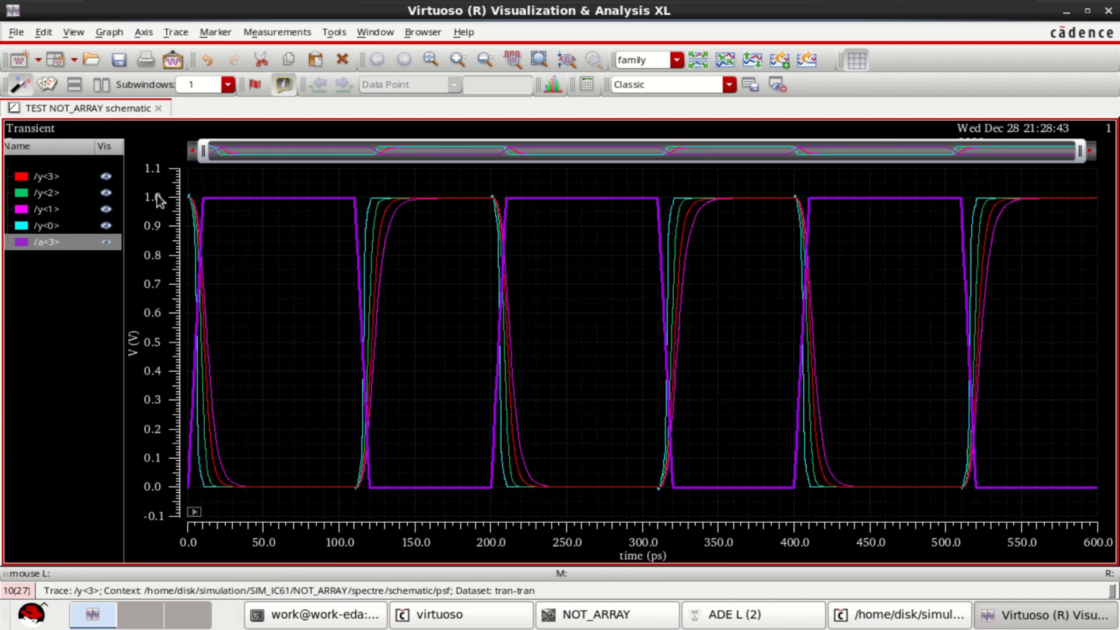
Step: Highlight the y<3>, y<2>, y<1>, y<0> and a<3> traces in turn, then close the viewer
click(50, 178)
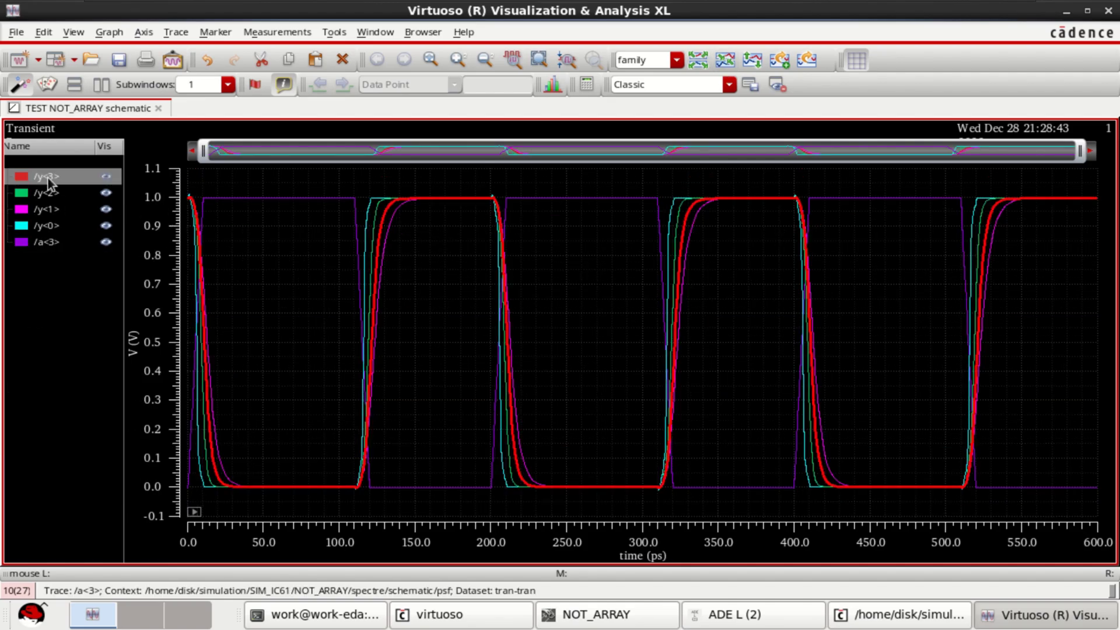
ctrl+click(50, 195)
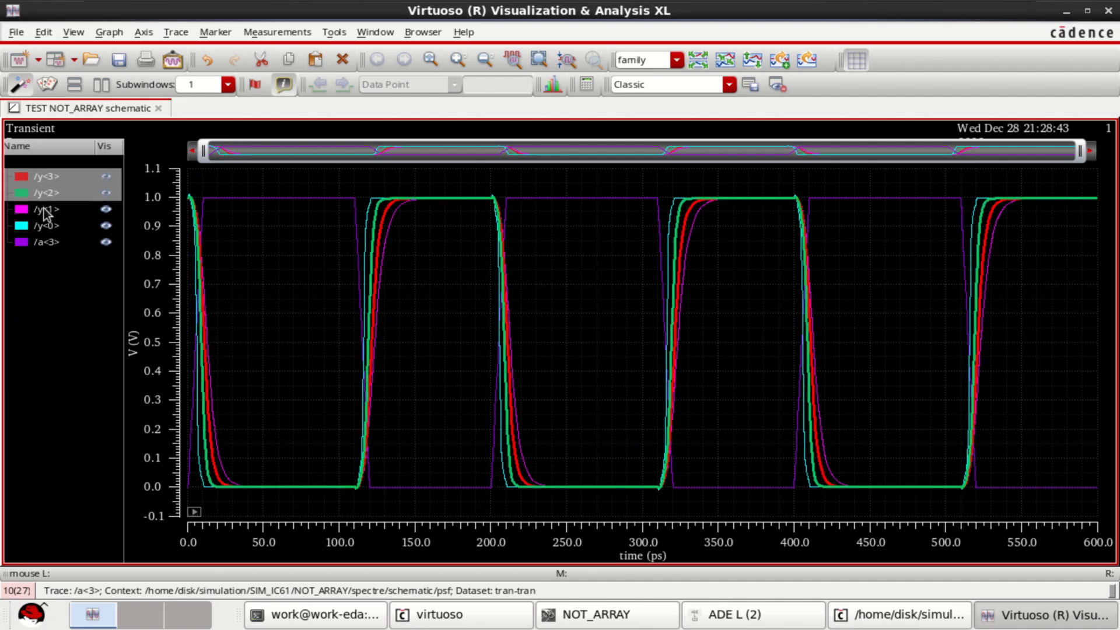
ctrl+click(44, 227)
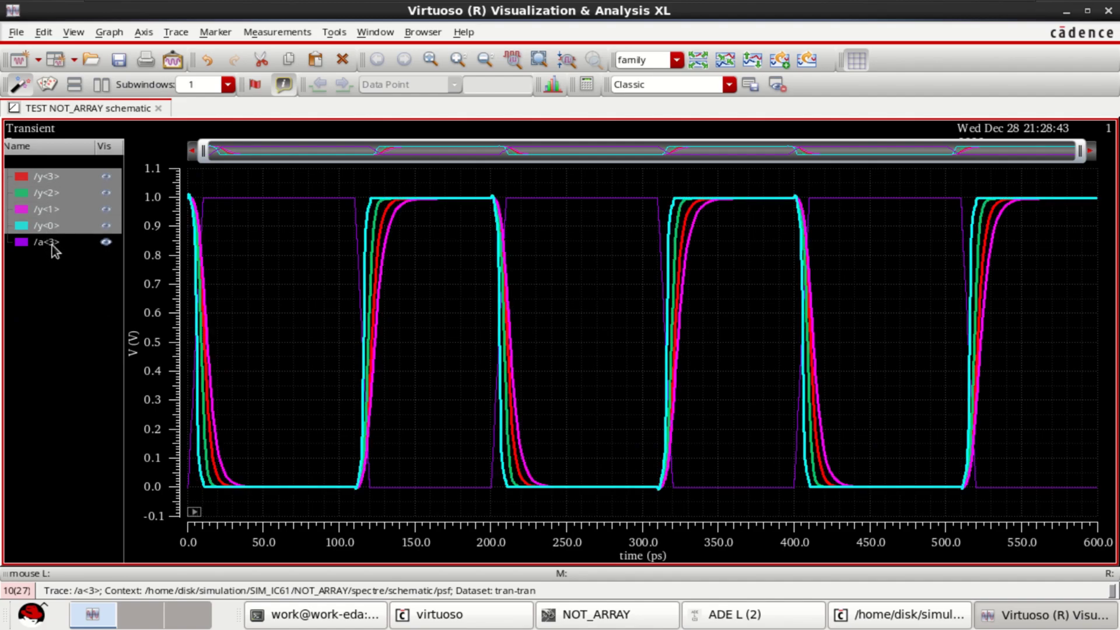
ctrl+click(51, 250)
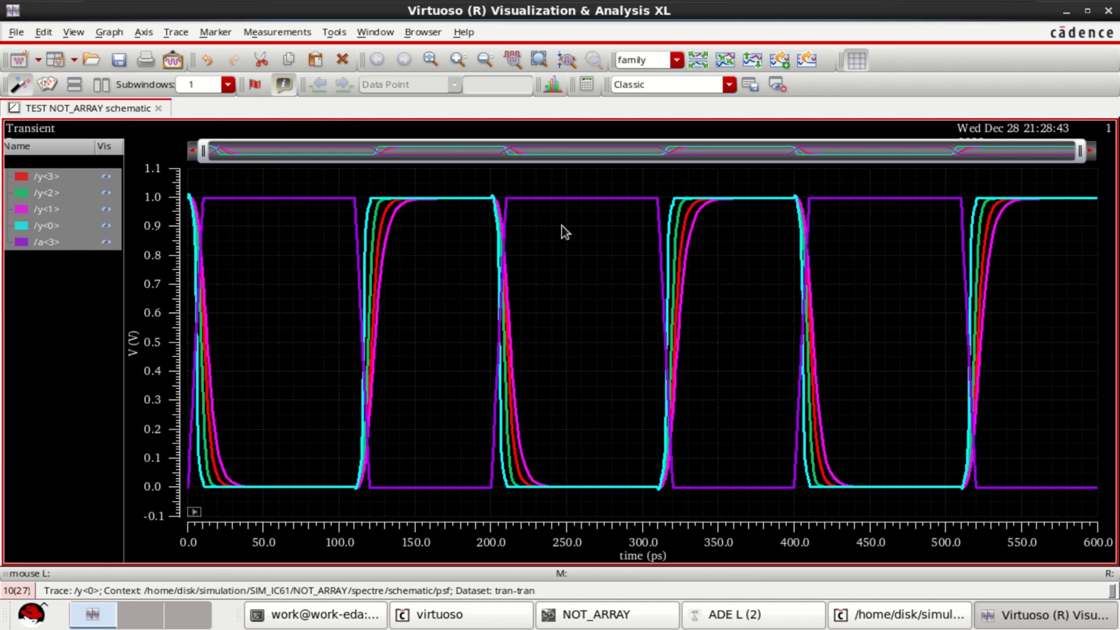
click(1108, 10)
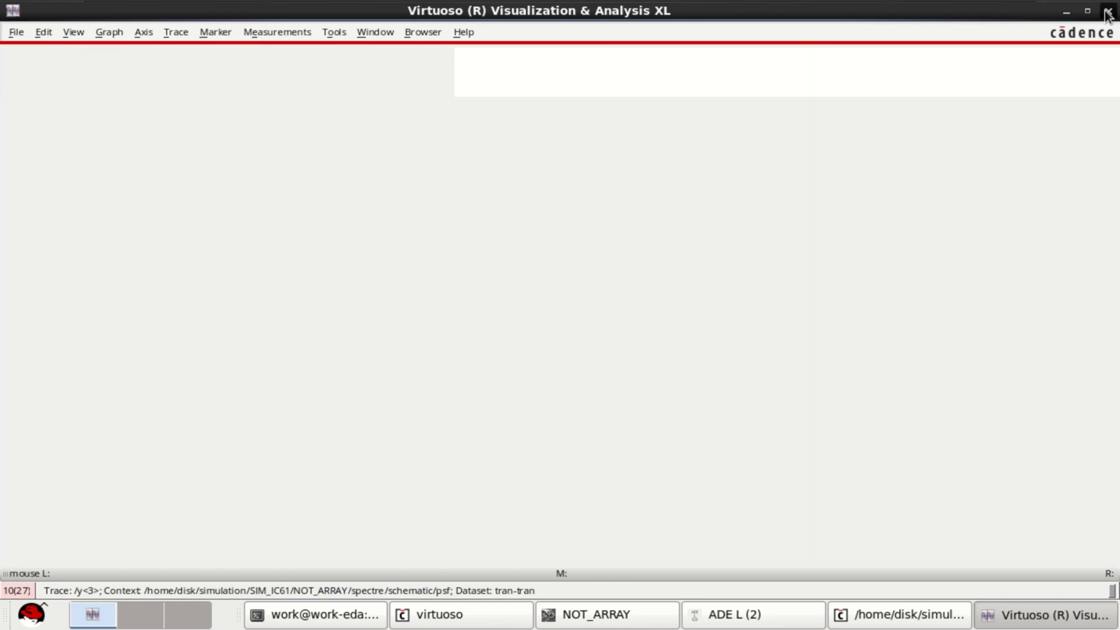
Step: Mark pulse sources V0, V1 and V2 as ignored with Ctrl+I
click(441, 11)
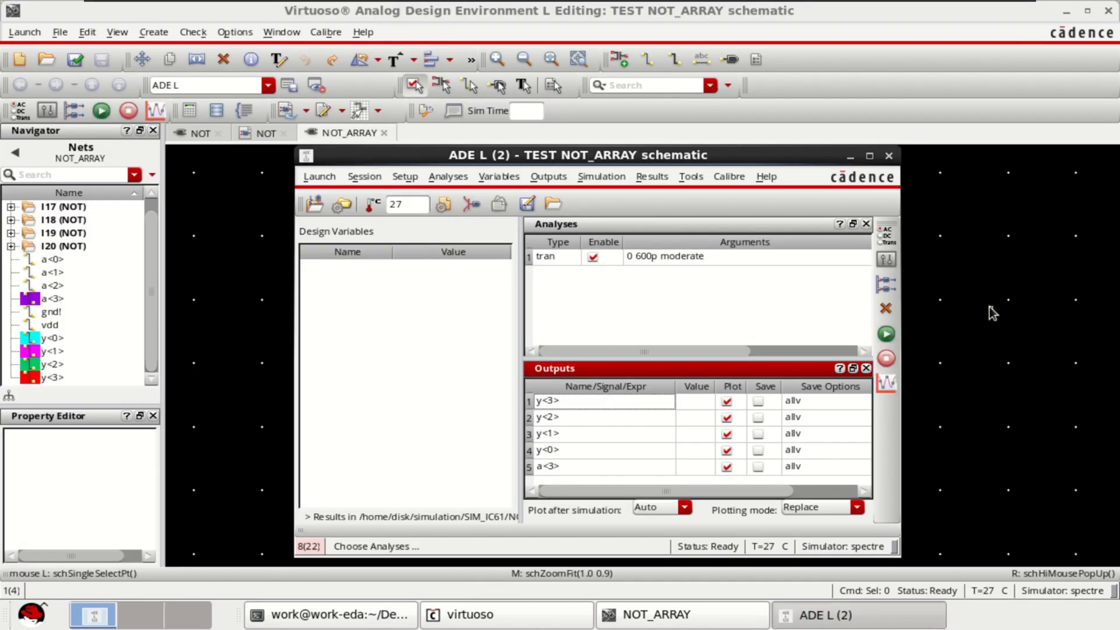
click(992, 305)
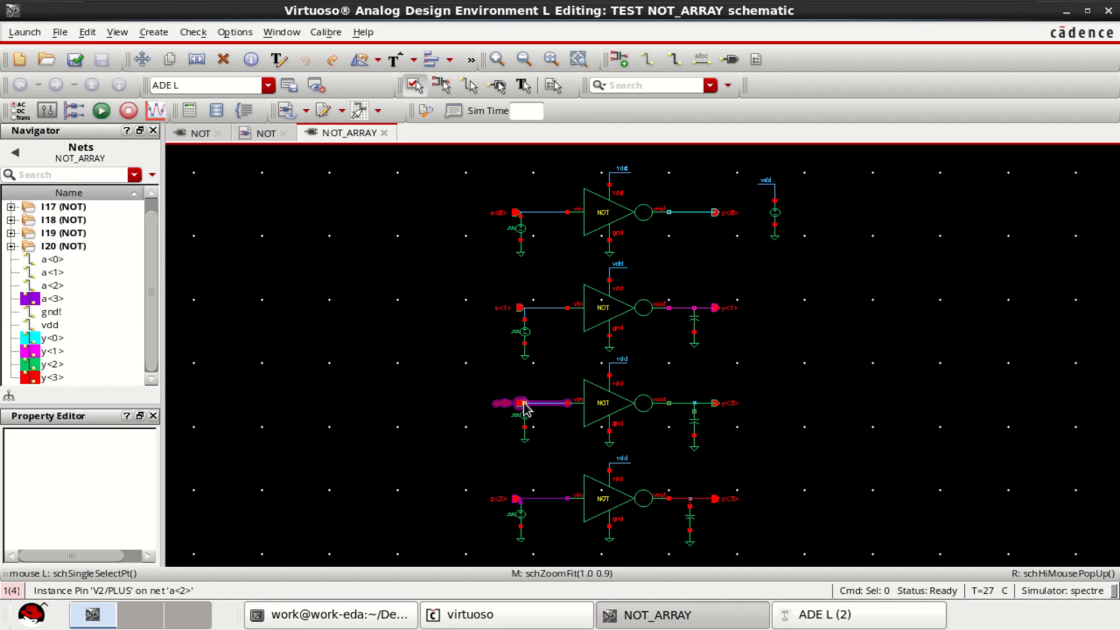
click(526, 336)
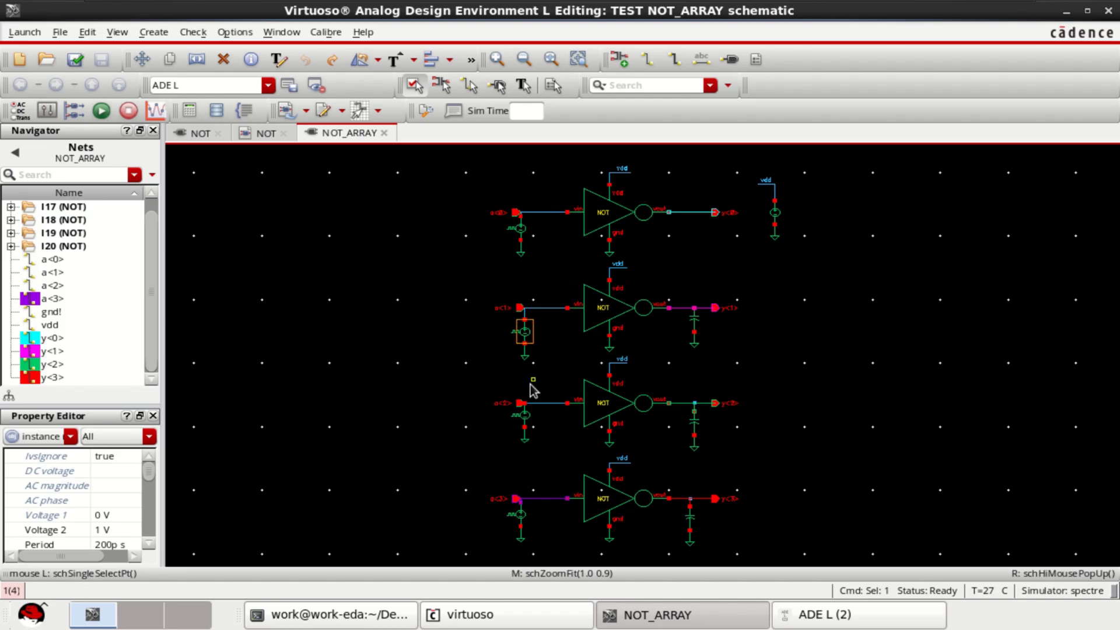
shift+click(527, 423)
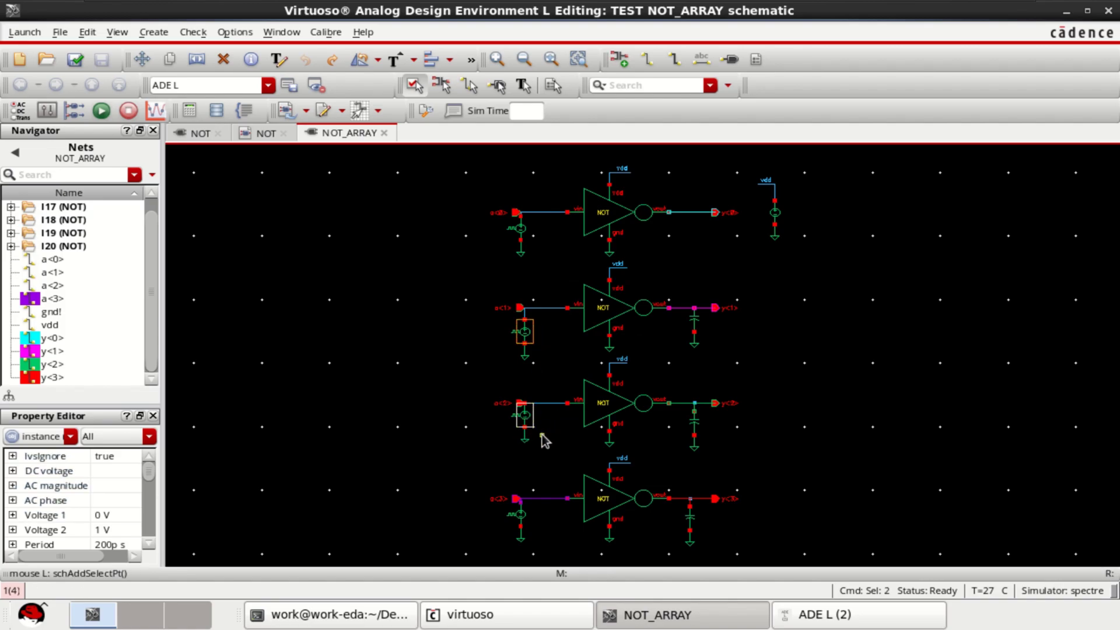
shift+click(525, 233)
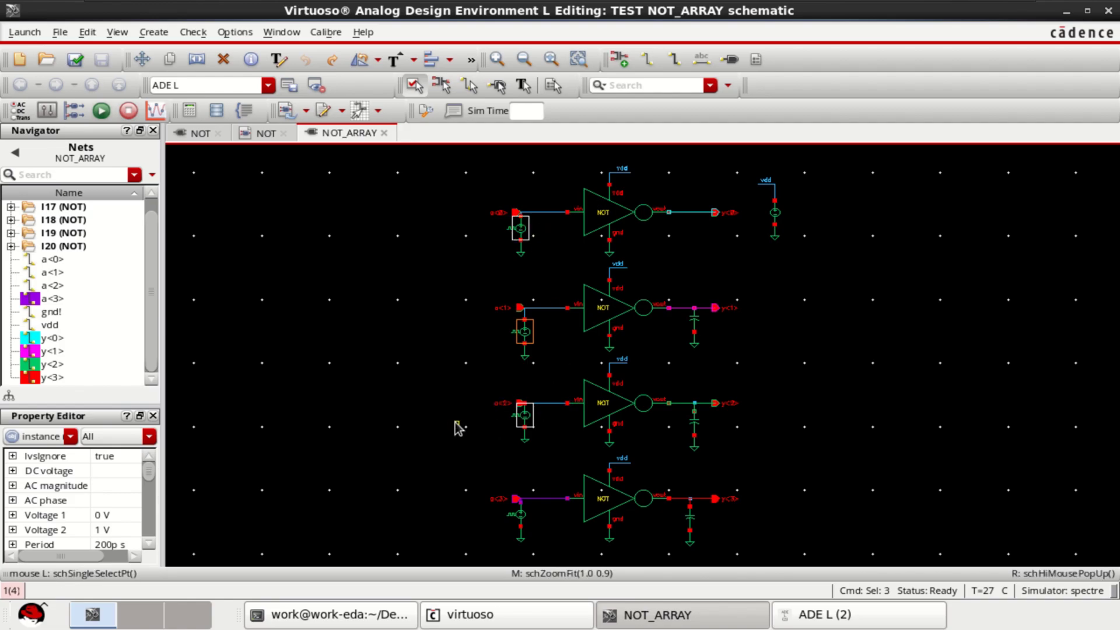
key(ctrl+i)
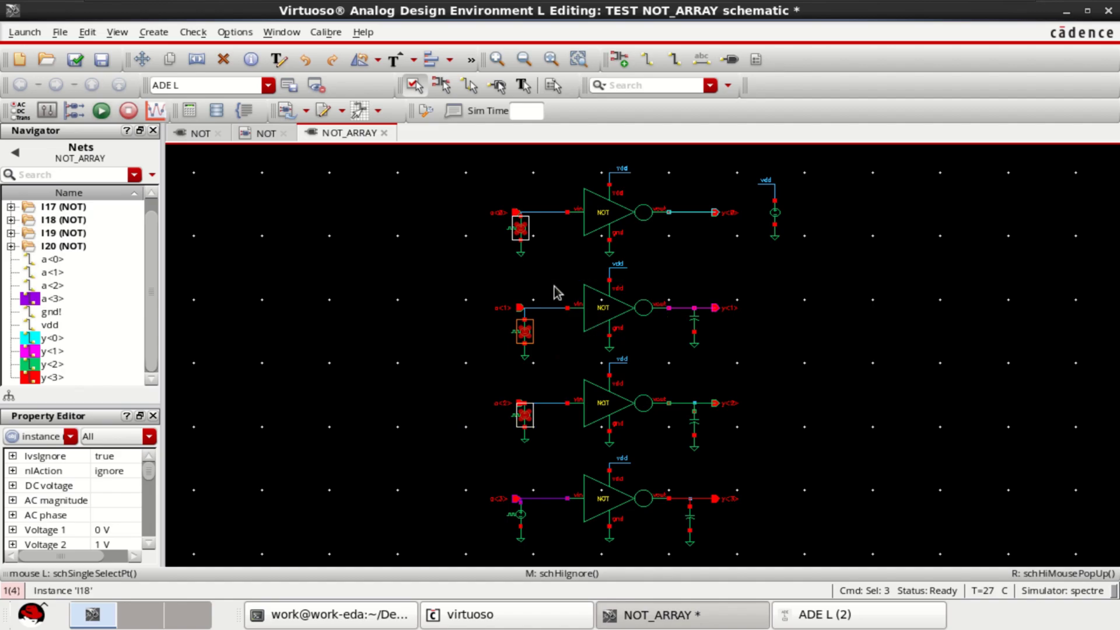
Step: Inspect the a<3> source V3, then check and save the NOT_ARRAY schematic and raise ADE L
click(921, 337)
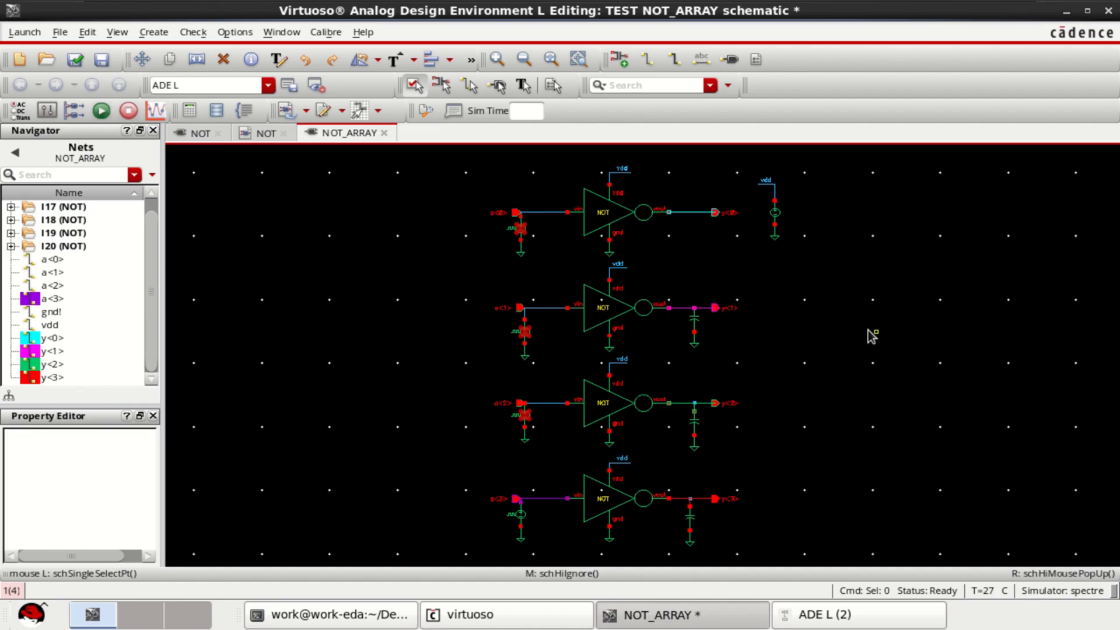
scroll(586, 379, up, 2)
scroll(363, 282, down, 2)
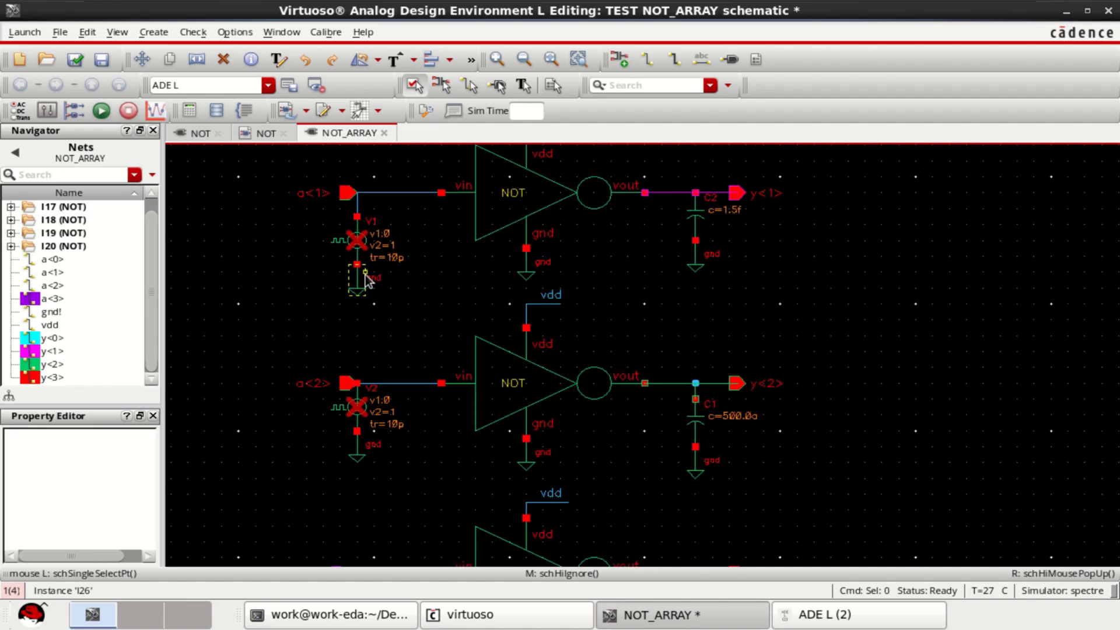
scroll(363, 277, up, 2)
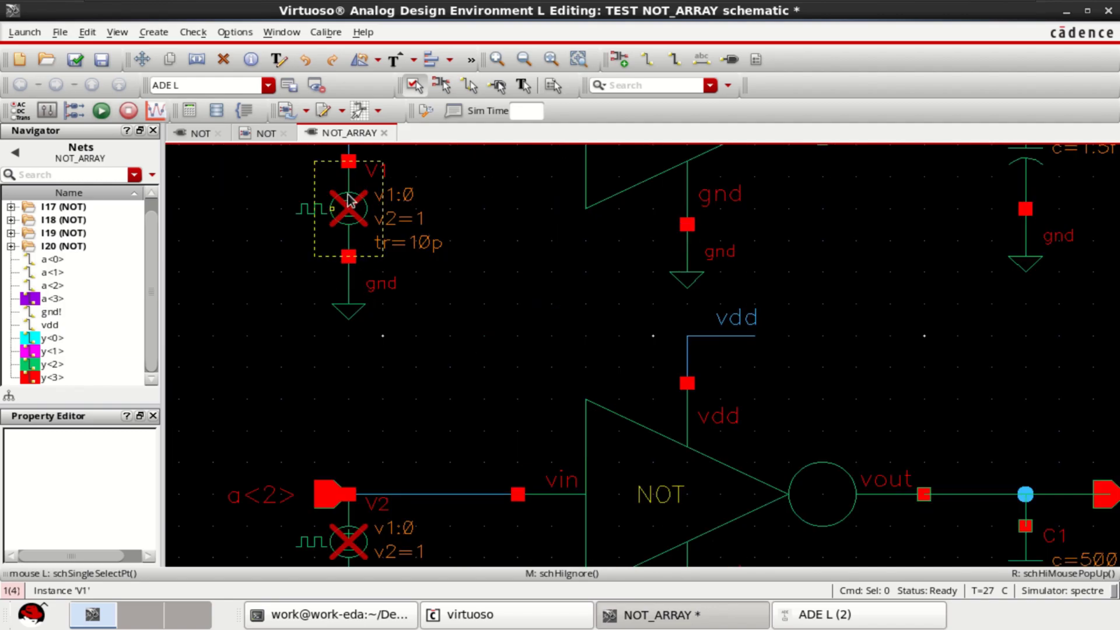
scroll(685, 376, down, 1)
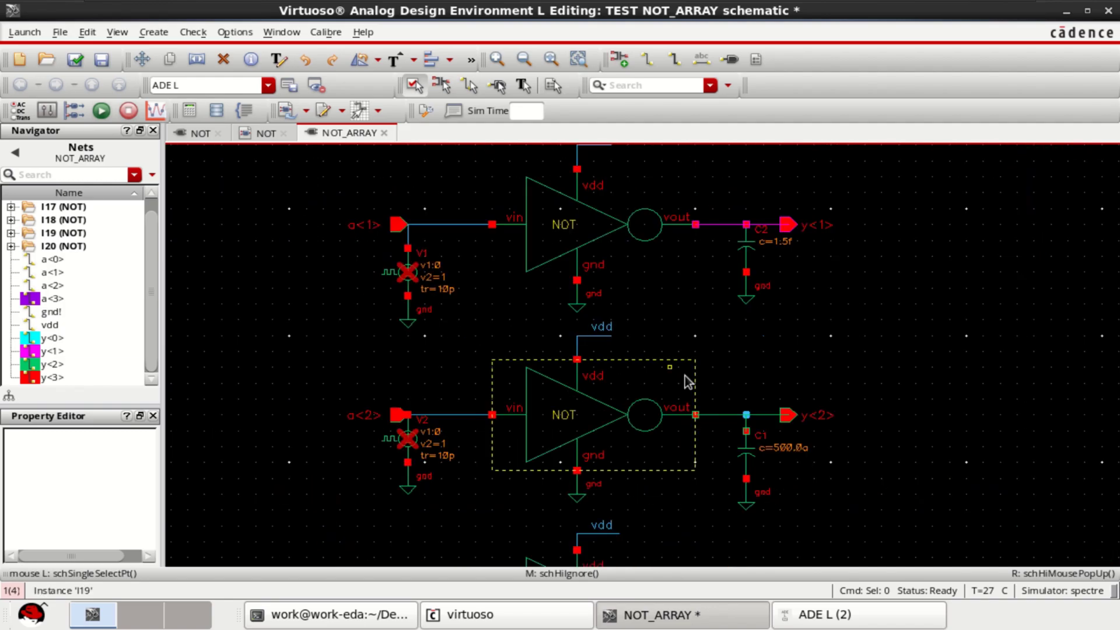
scroll(685, 376, down, 1)
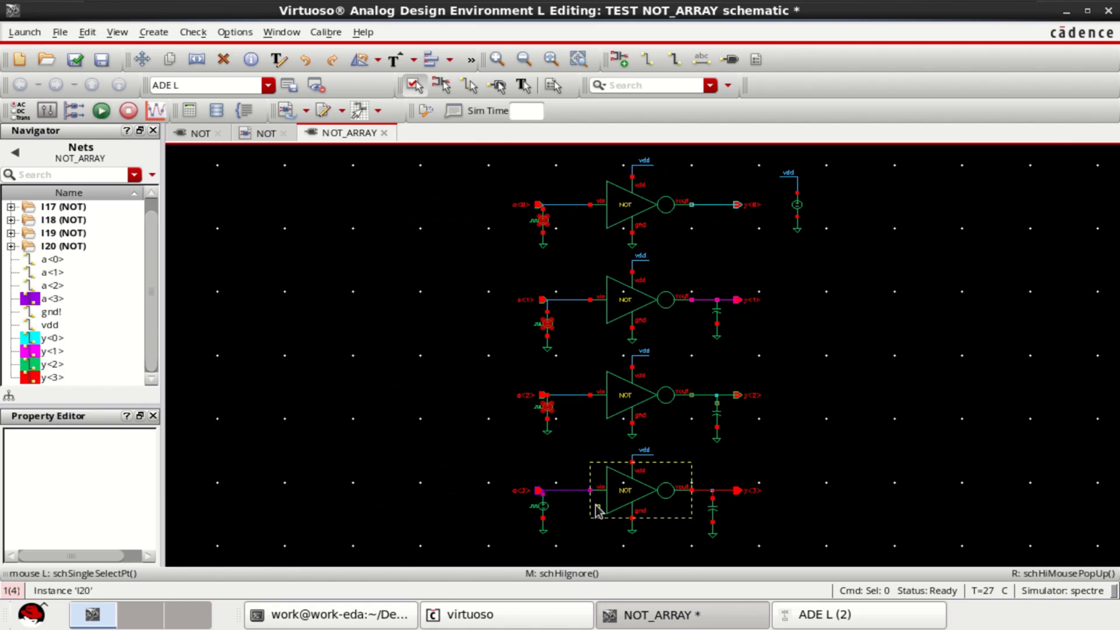
click(548, 507)
scroll(557, 534, up, 1)
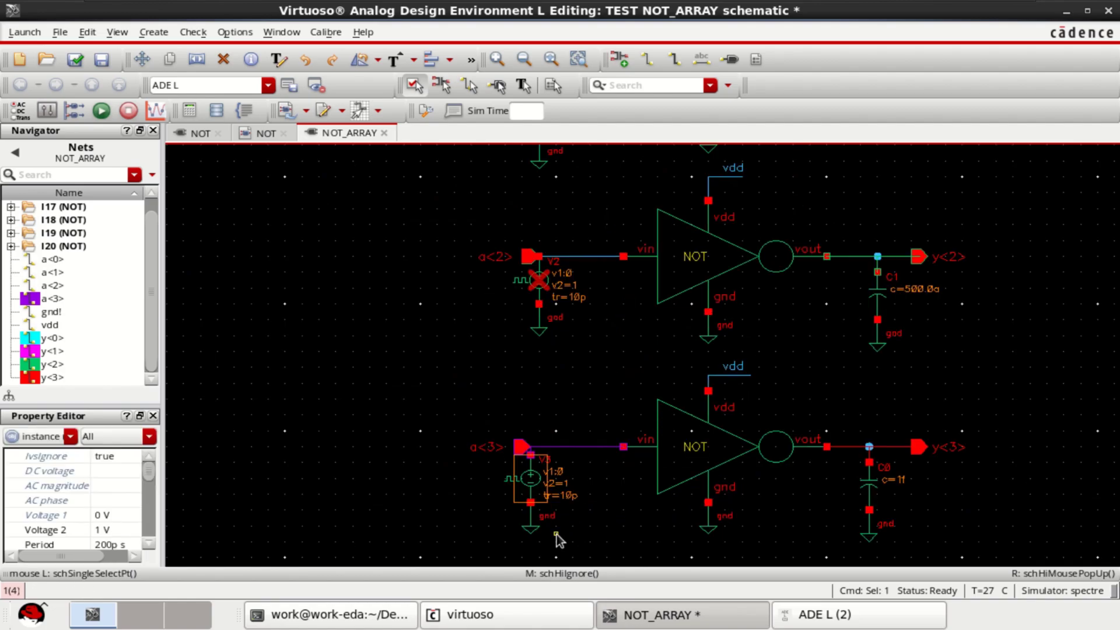
scroll(526, 458, up, 1)
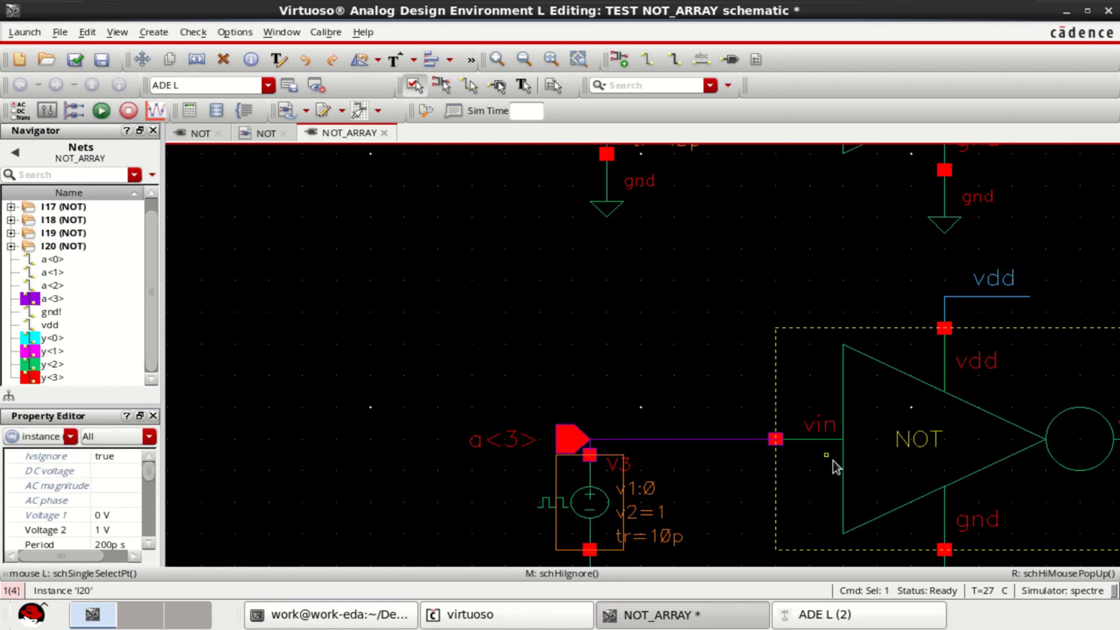
scroll(834, 460, down, 1)
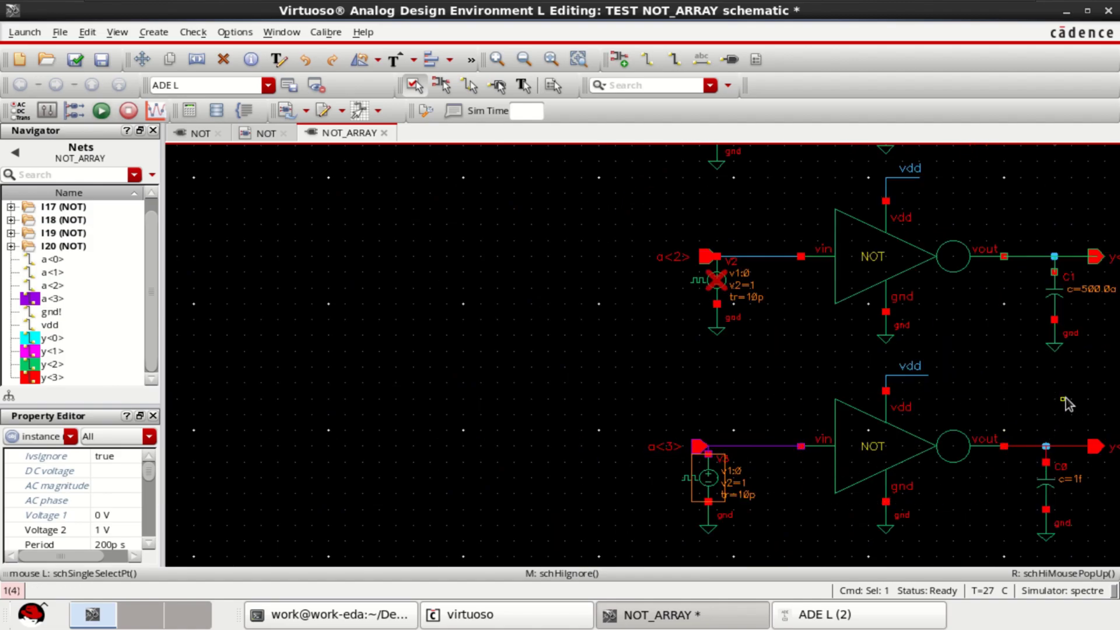
key(f)
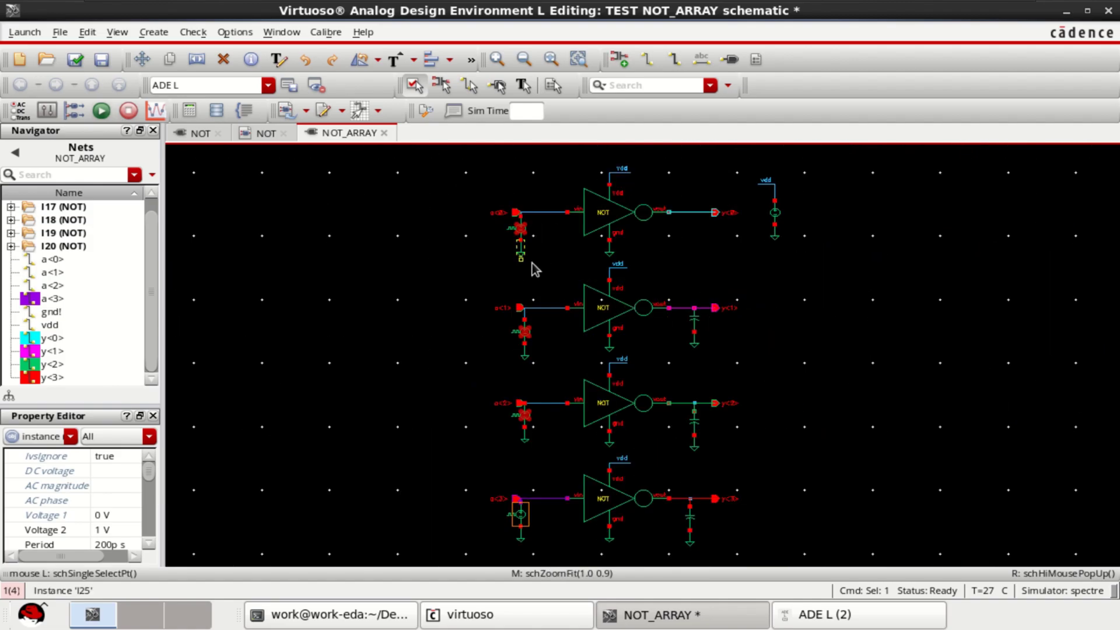
click(74, 61)
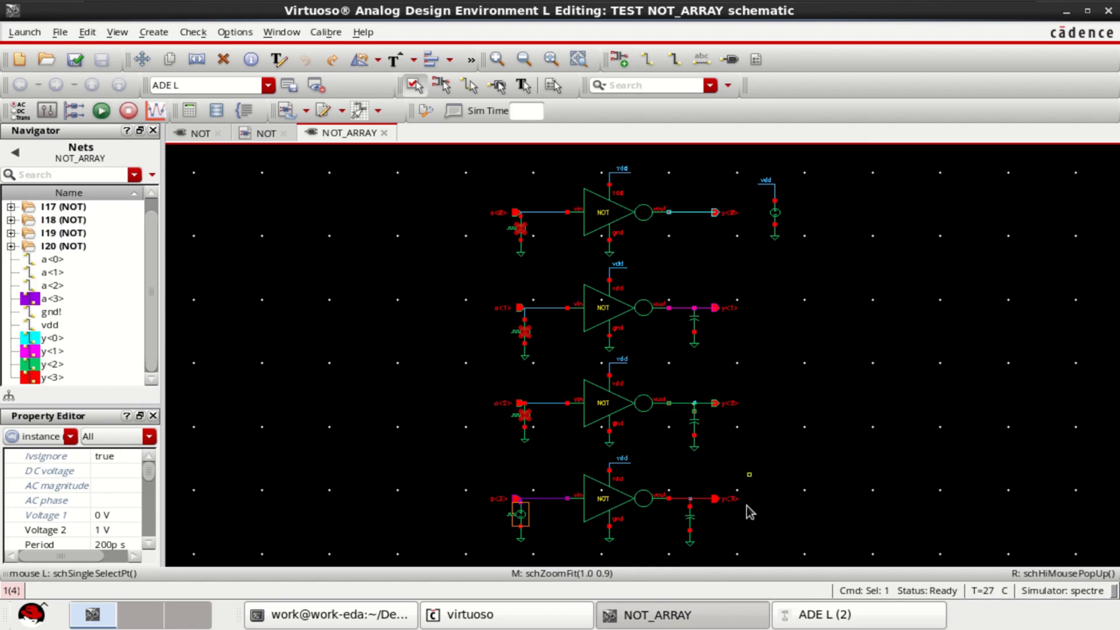
click(857, 622)
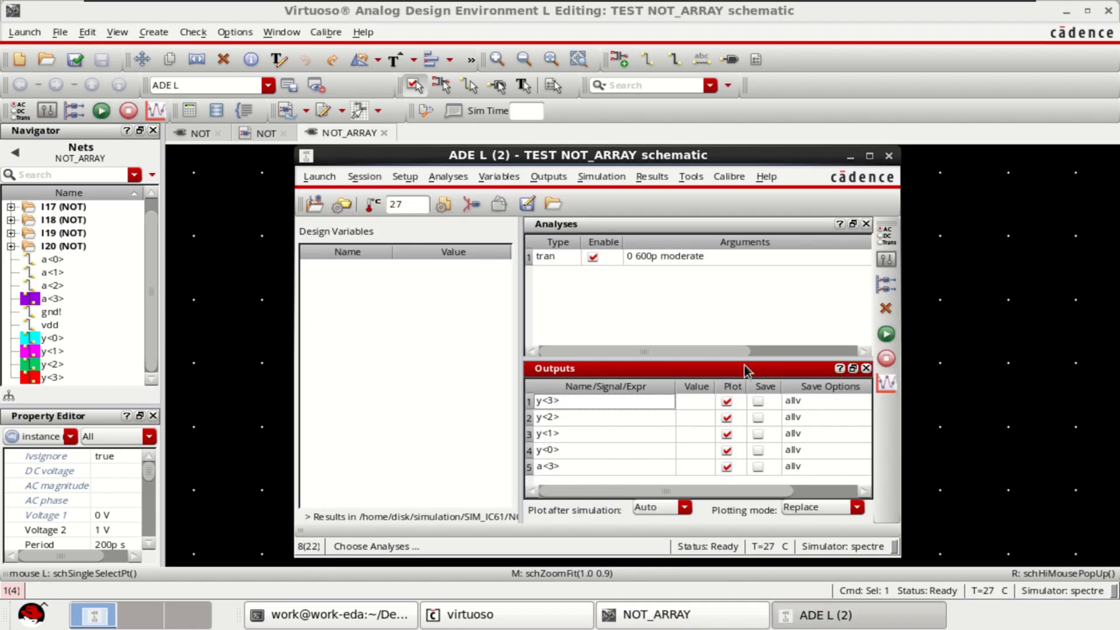
Step: Rerun the transient, compare y<3> against a<3> in split strips, then close the viewer and log
click(885, 336)
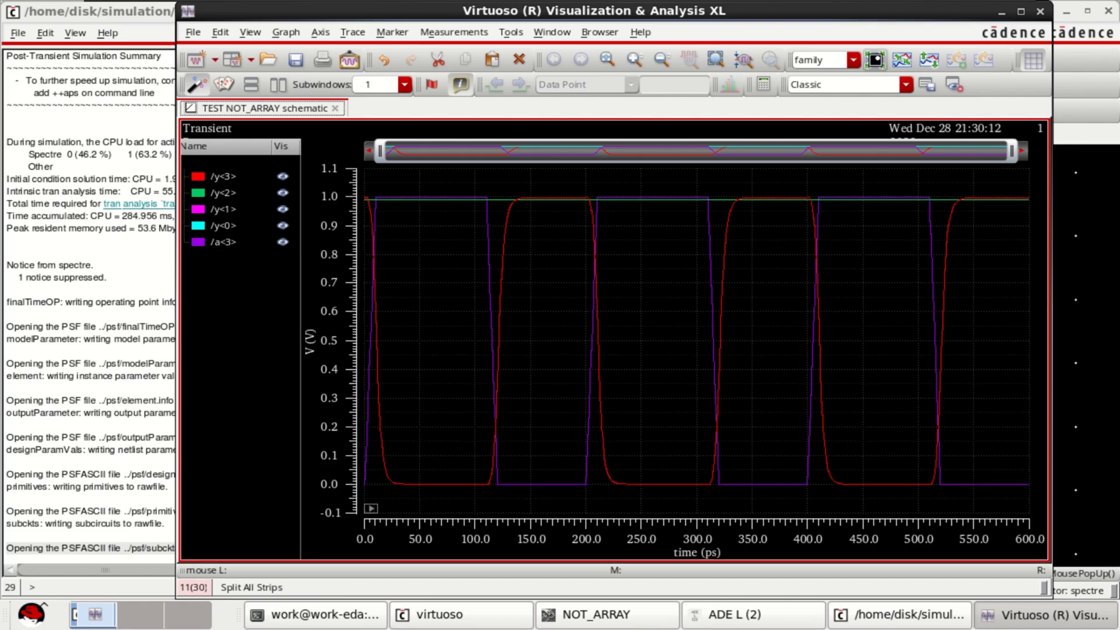
click(881, 67)
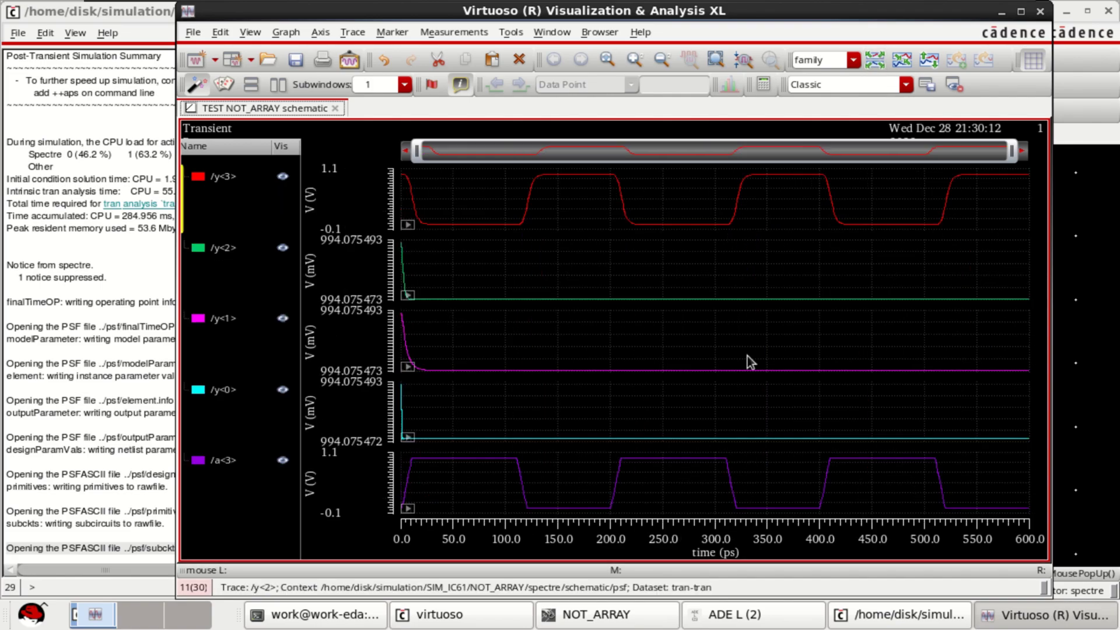
click(222, 181)
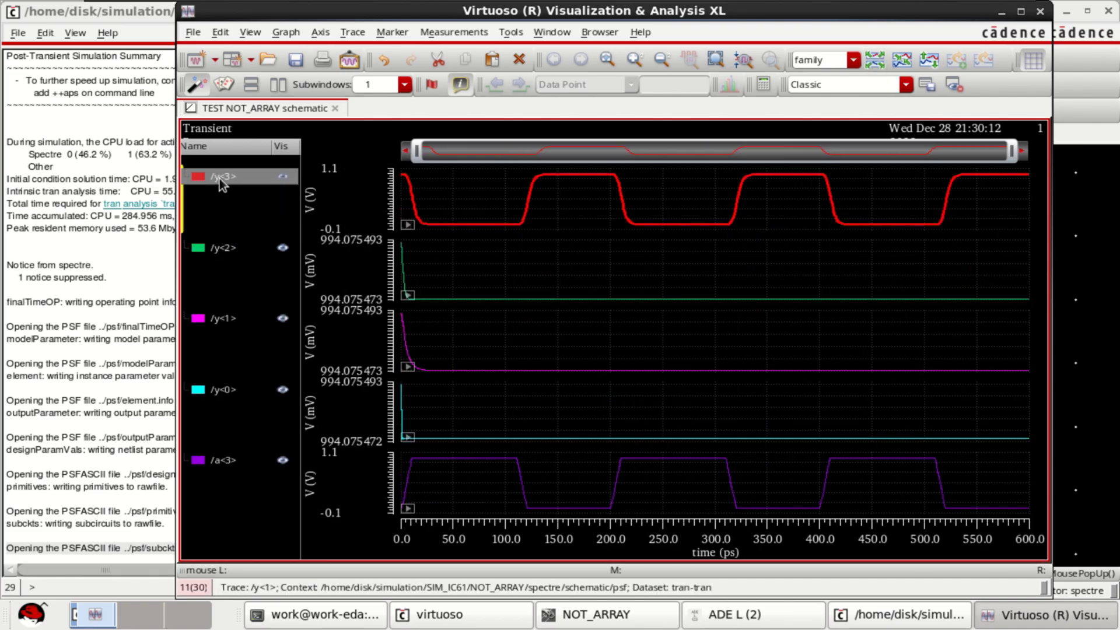
click(214, 464)
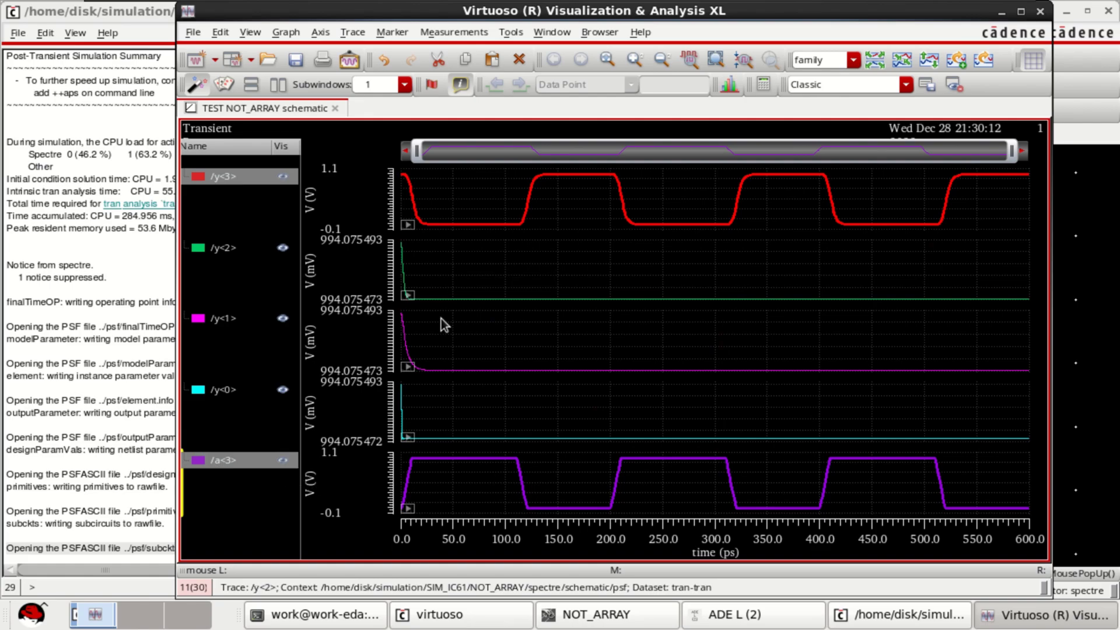
click(1022, 12)
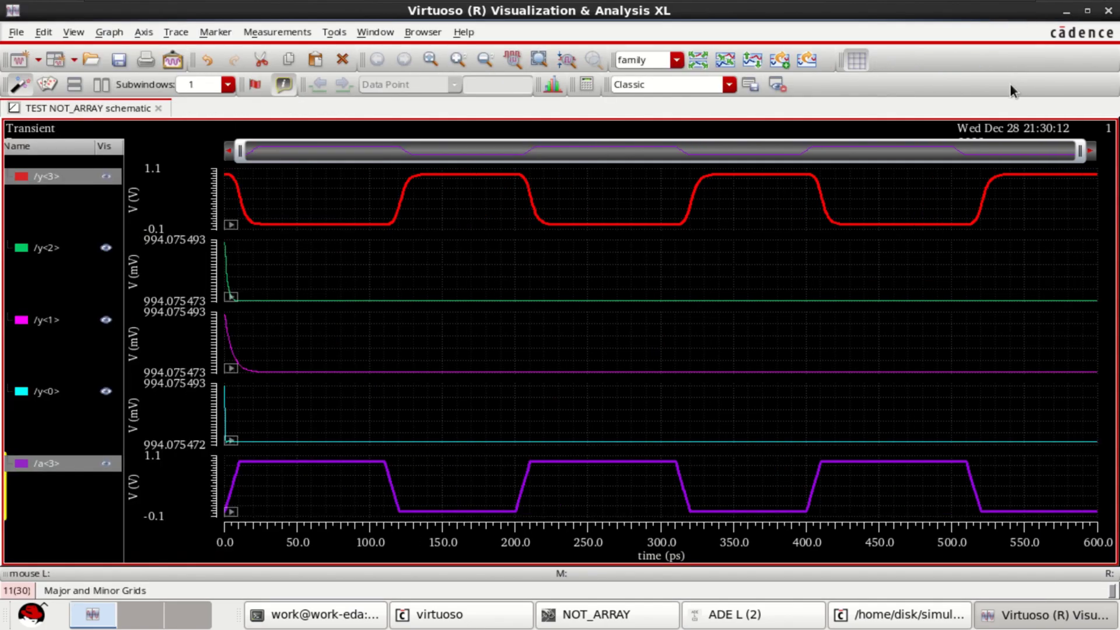
click(1109, 11)
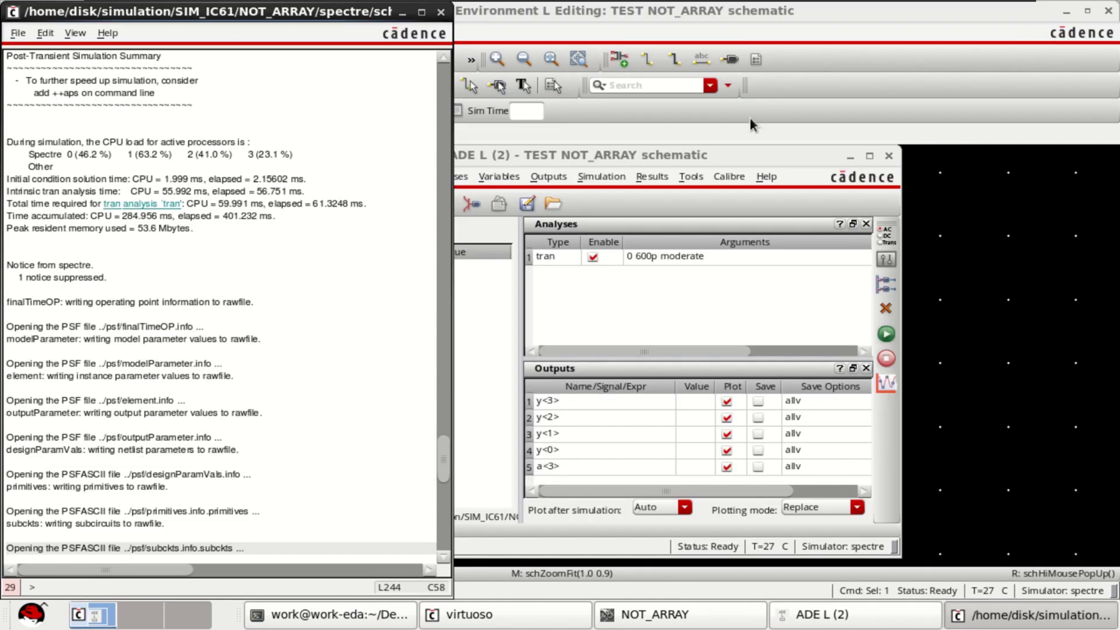
click(441, 13)
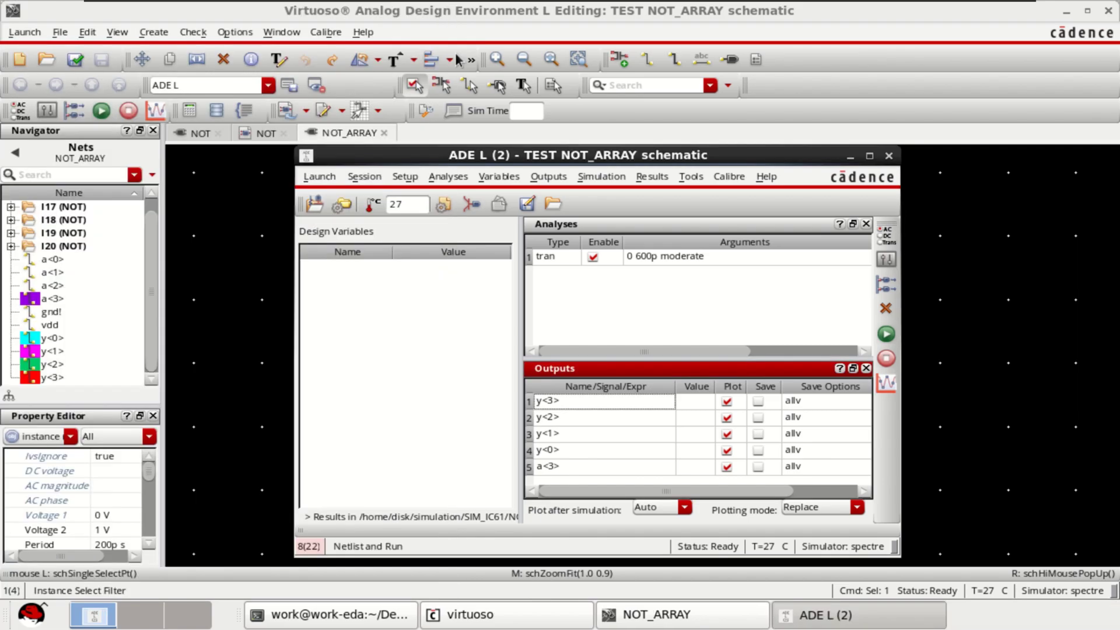
Step: Delete the three upper input pins and their pulse sources
click(964, 241)
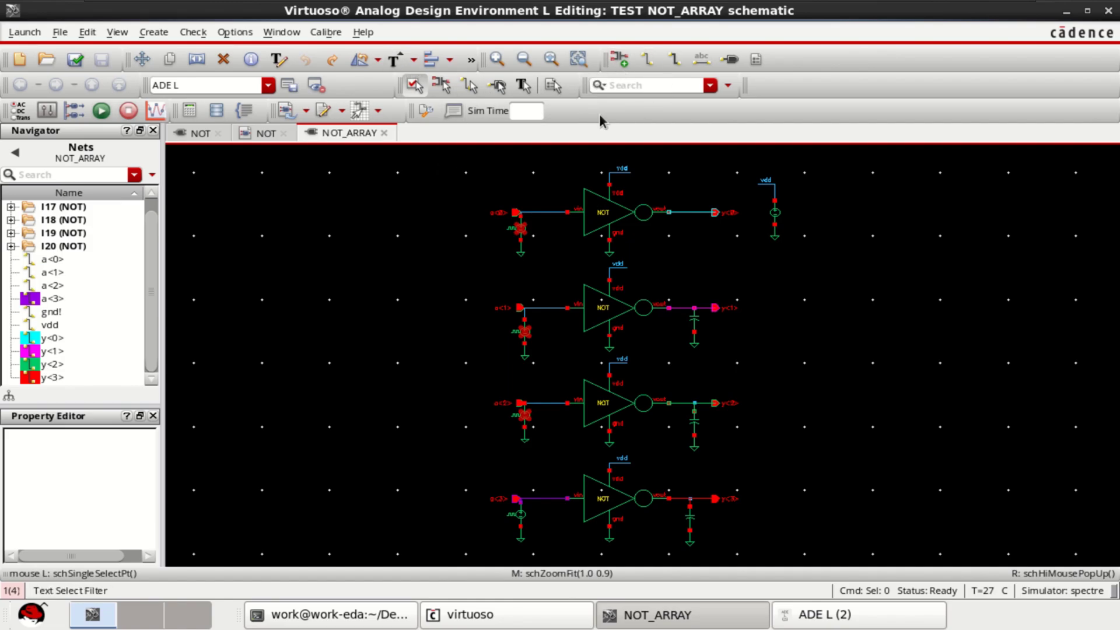
drag(436, 171, 537, 458)
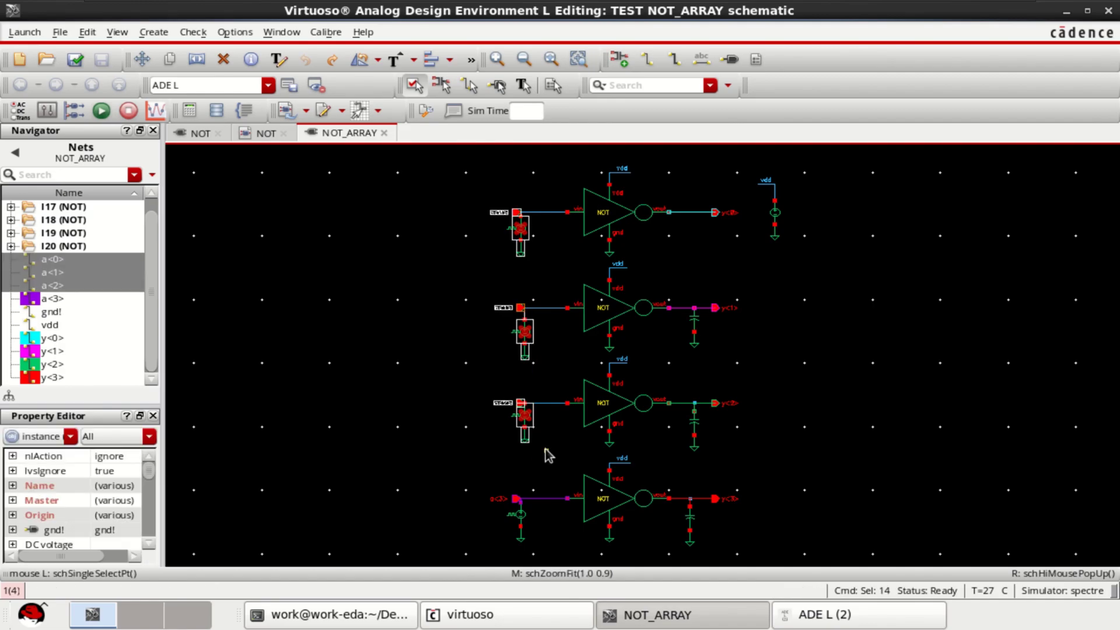
key(Delete)
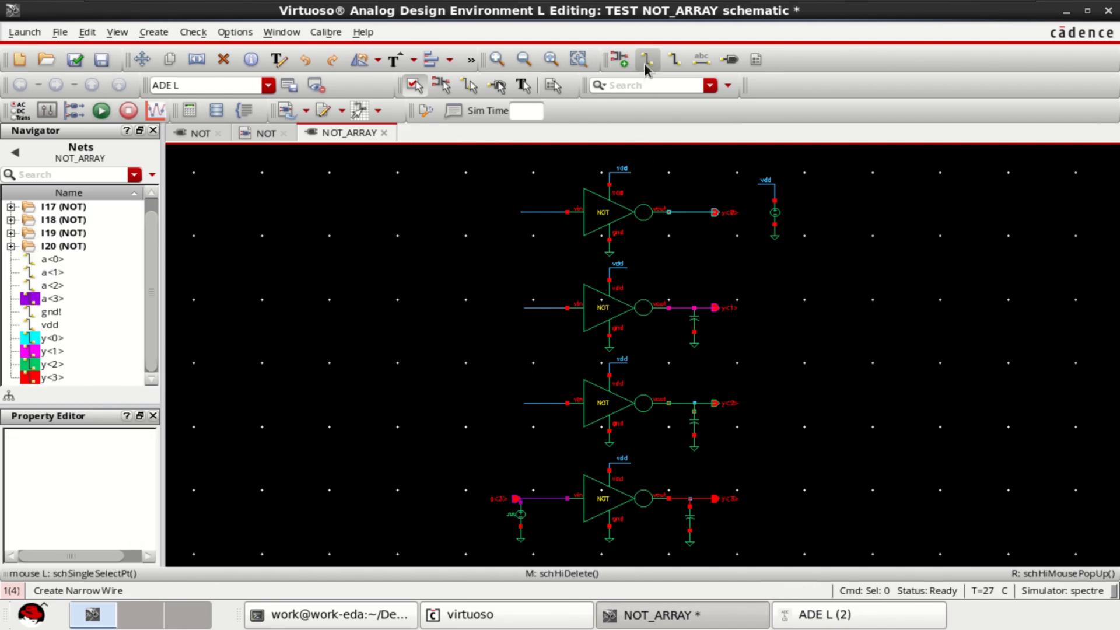
Step: Wire the bottom three inverter inputs up to the top inverter's input on the a<3> net
click(646, 58)
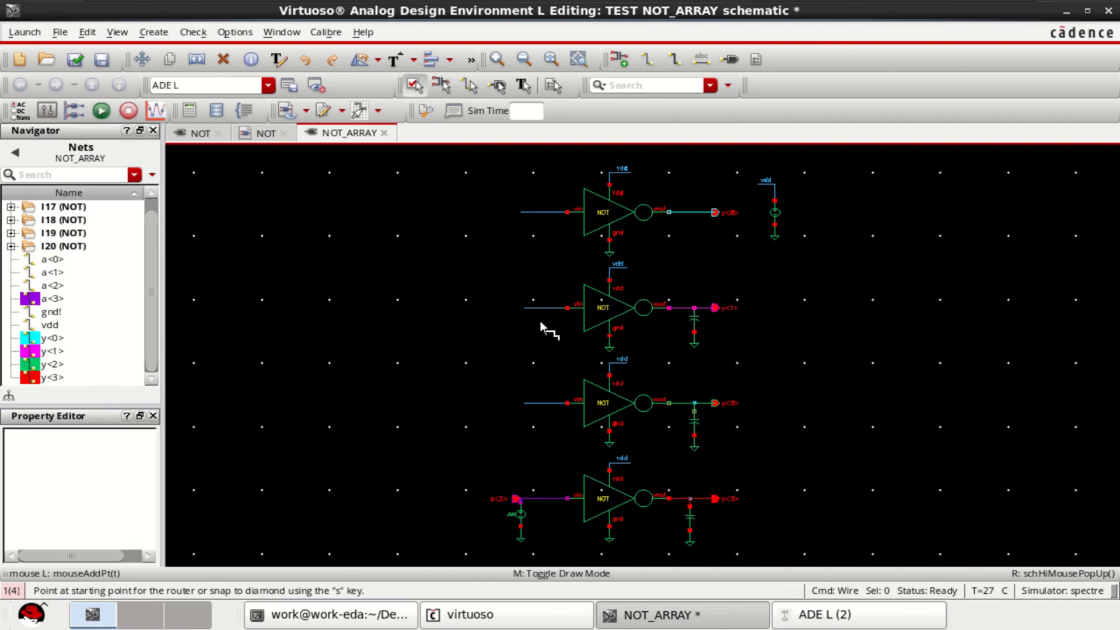
click(525, 403)
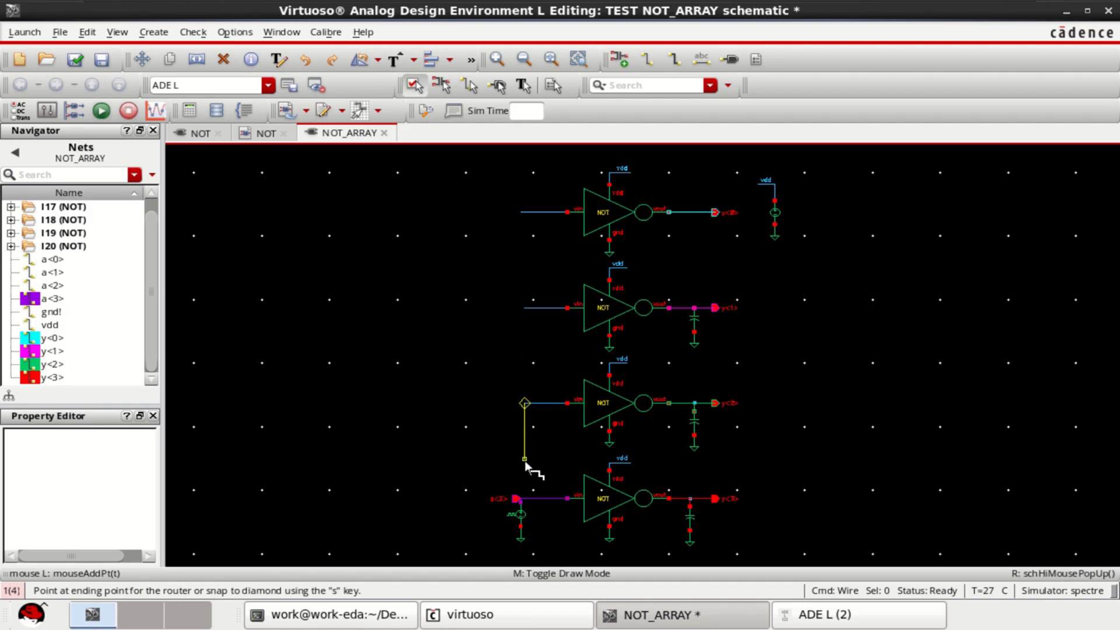
click(546, 499)
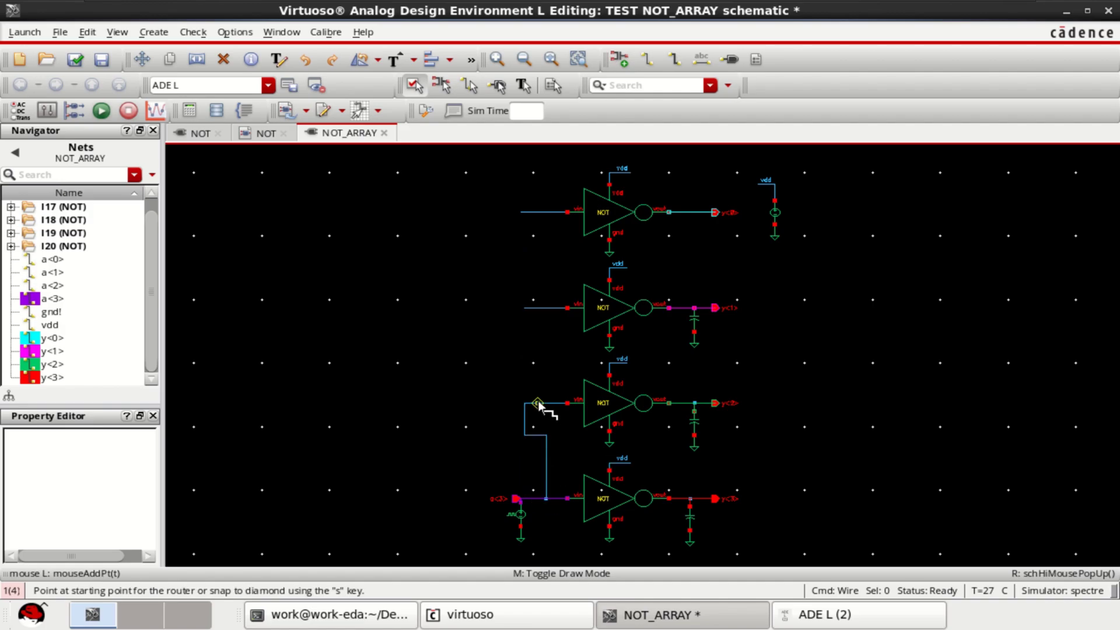
click(524, 403)
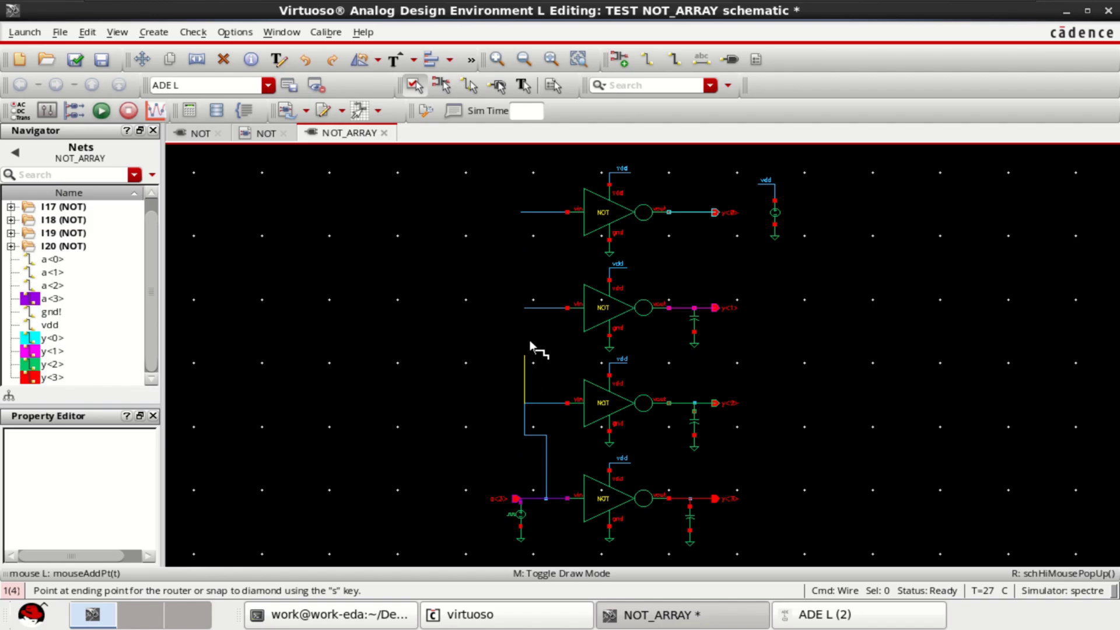
click(524, 307)
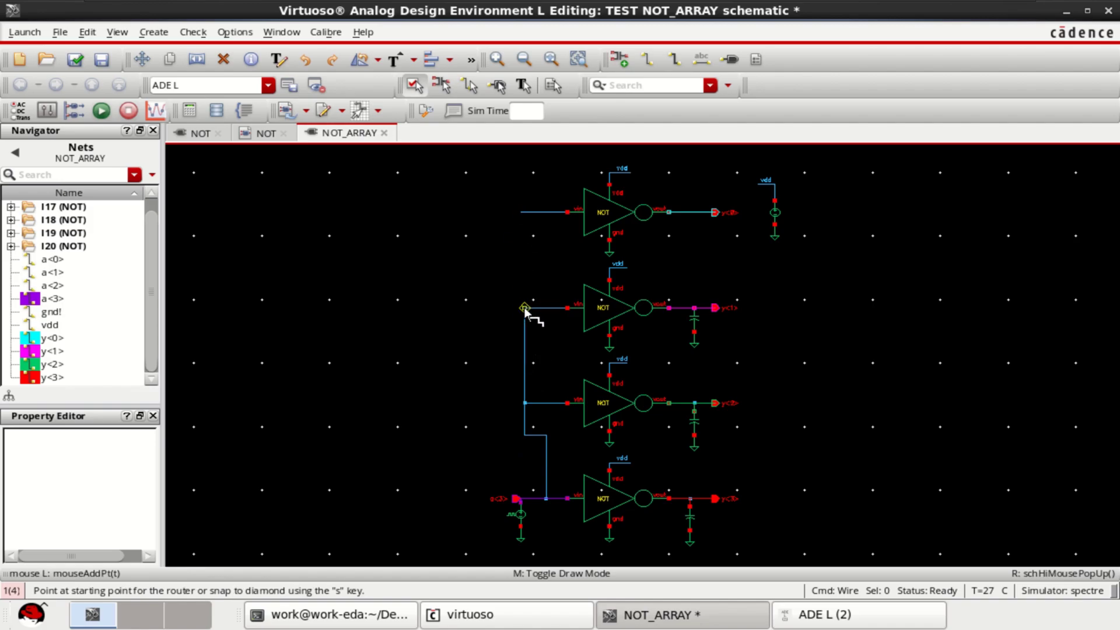
click(524, 307)
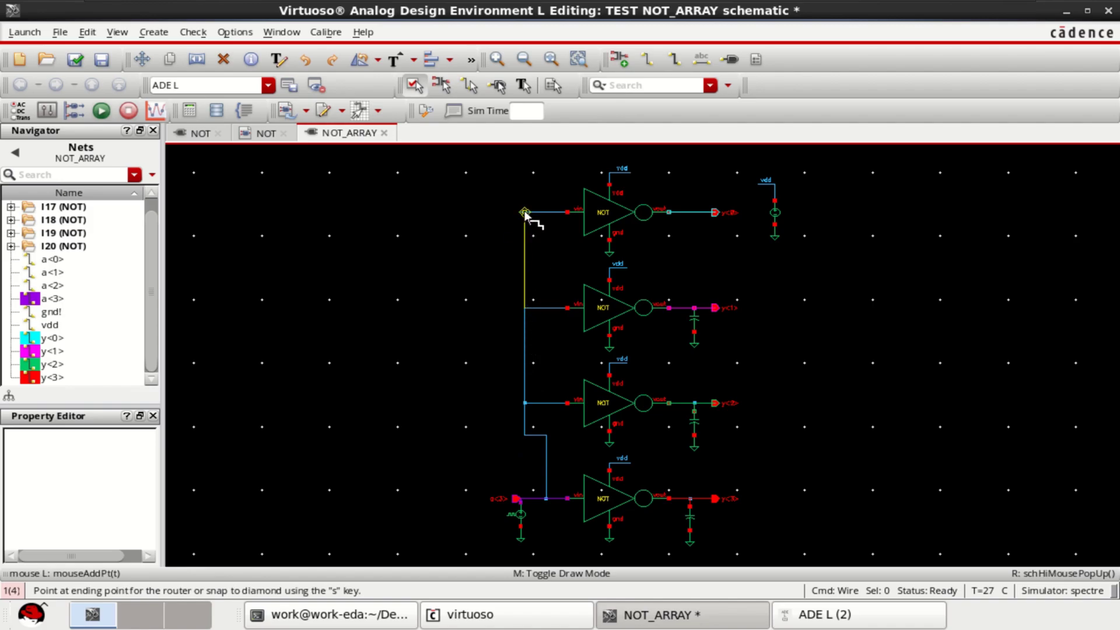
click(524, 212)
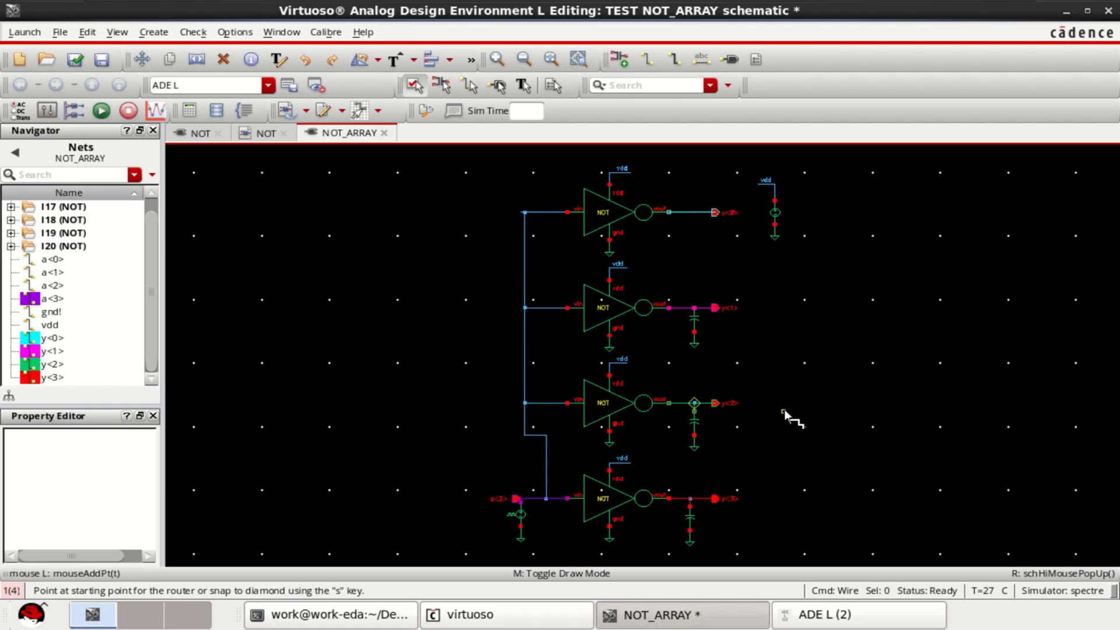
key(Escape)
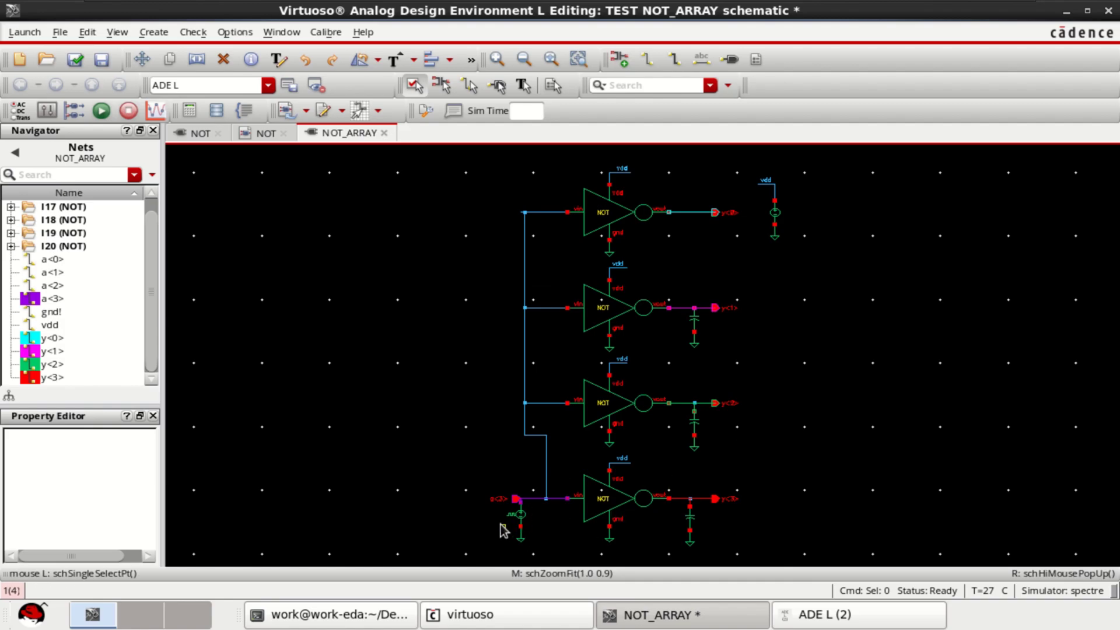
Step: Delete the dangling a<3> wire stub beside the top inverter input, then check and save again
click(73, 60)
click(559, 351)
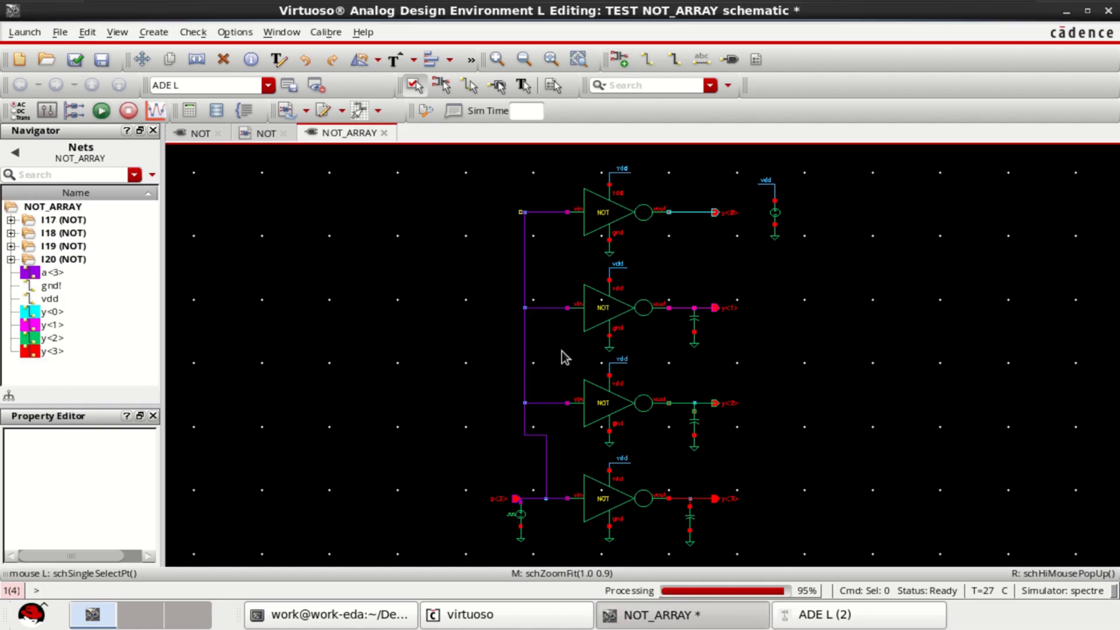
ctrl+scroll(531, 207, up, 5)
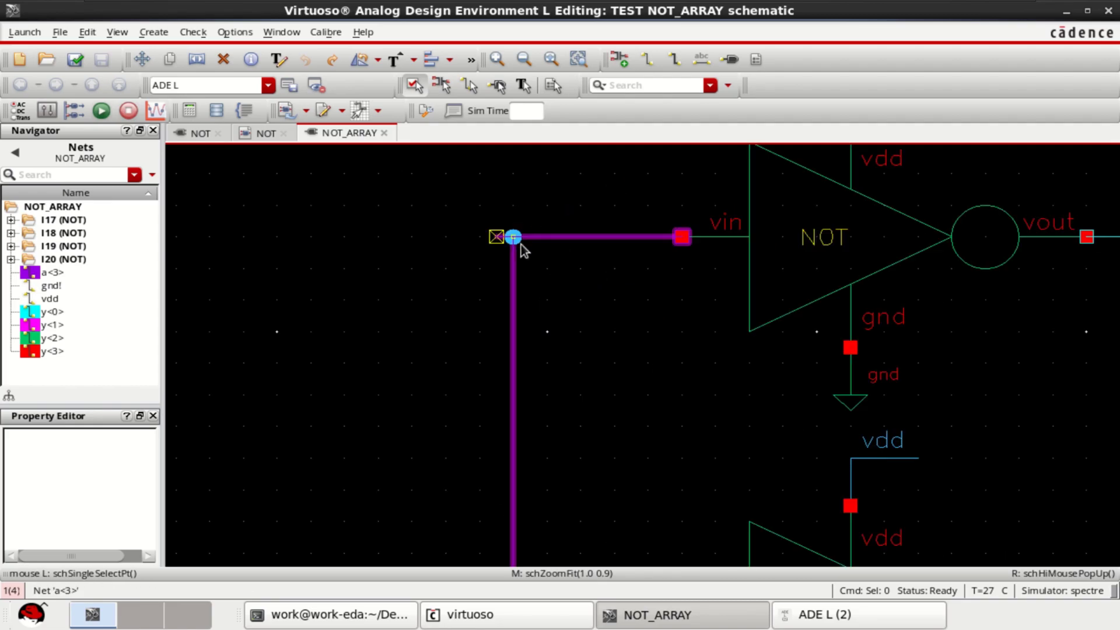
ctrl+scroll(514, 237, up, 4)
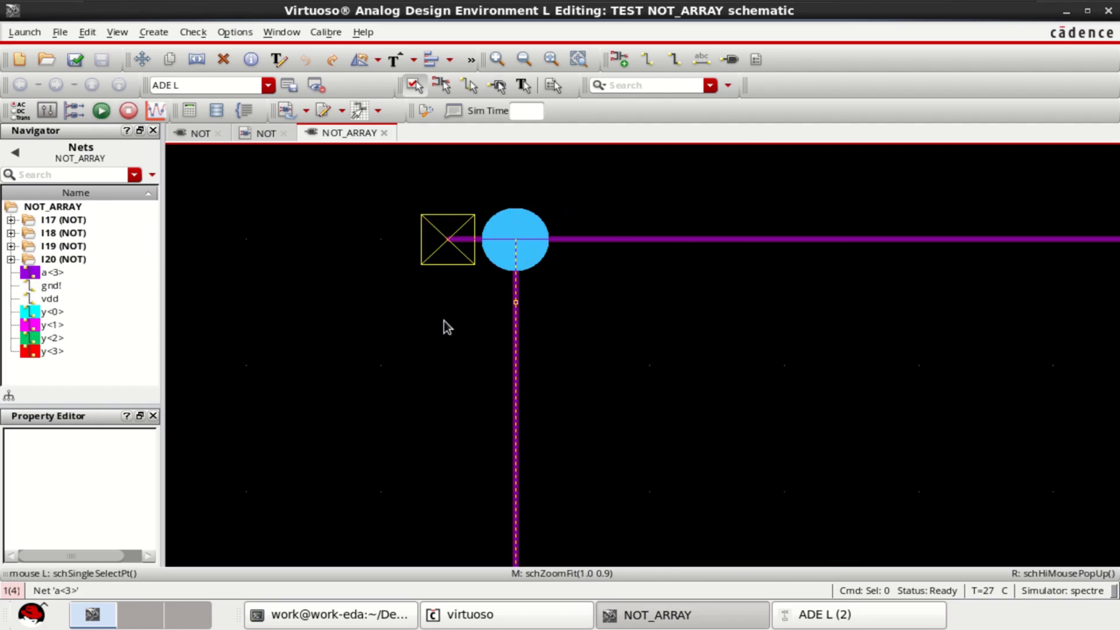
click(449, 240)
key(Delete)
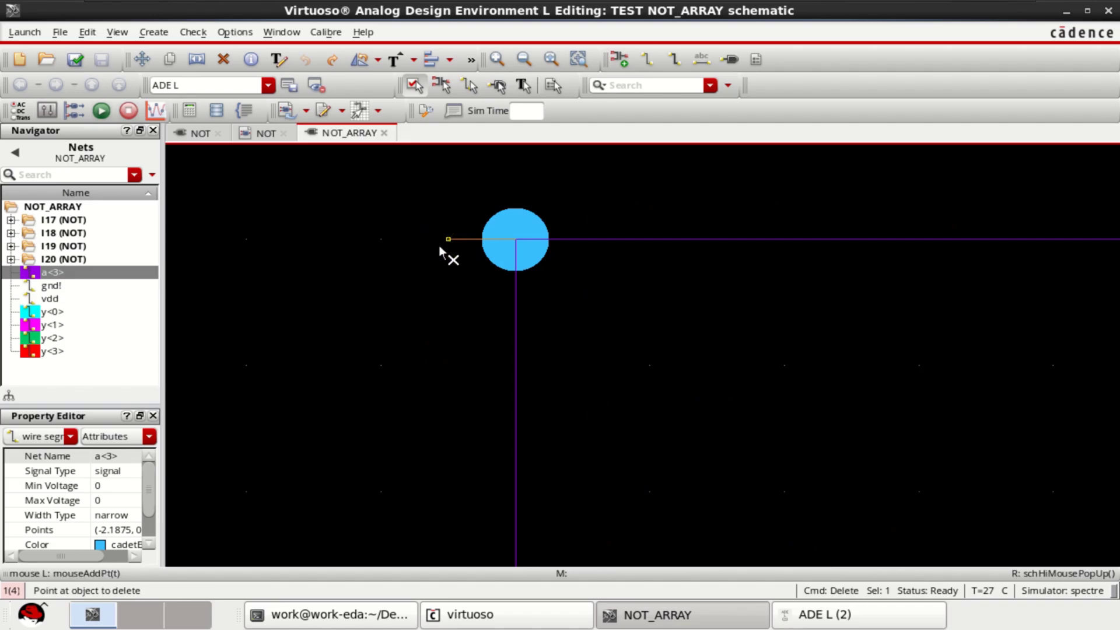
click(455, 240)
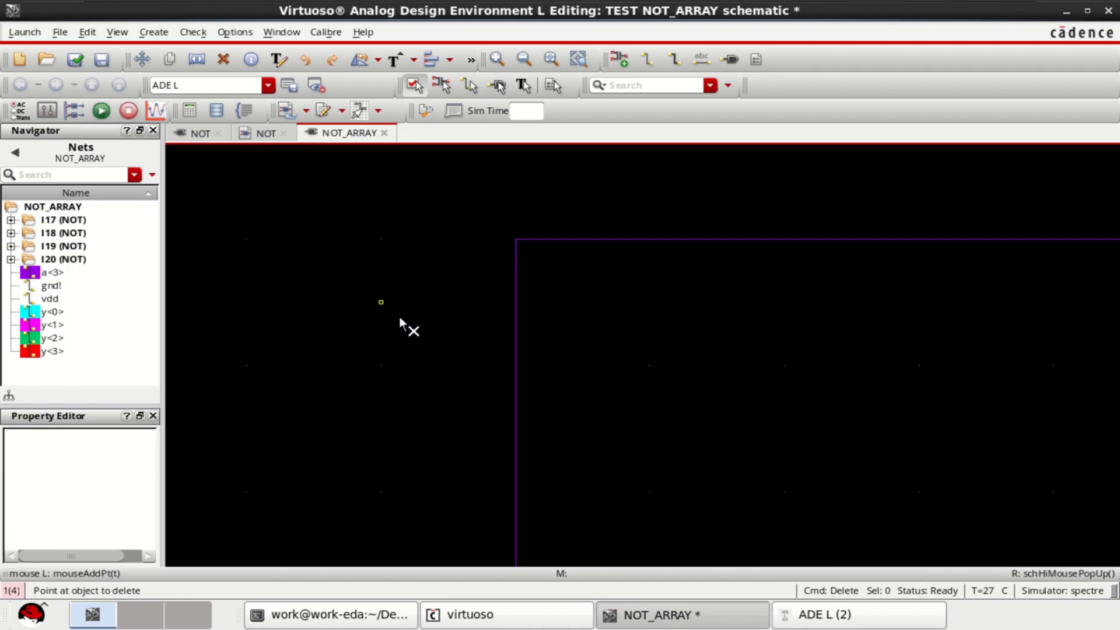
key(Escape)
key(f)
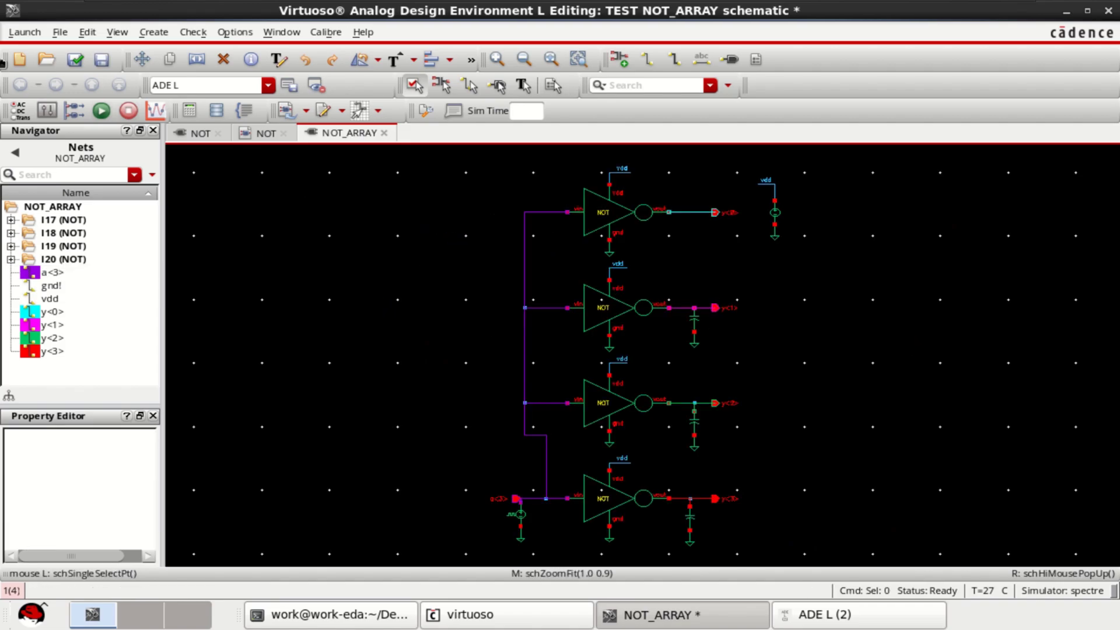
click(74, 59)
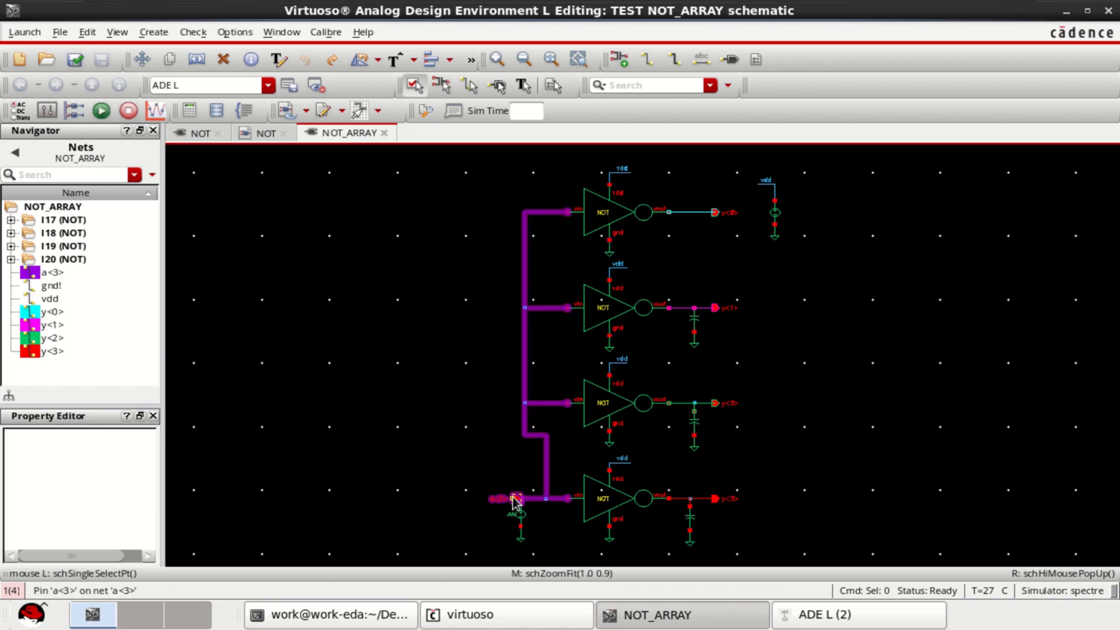
Step: Restore ADE L, netlist and run the transient, and maximize the waveform viewer
click(858, 623)
click(858, 623)
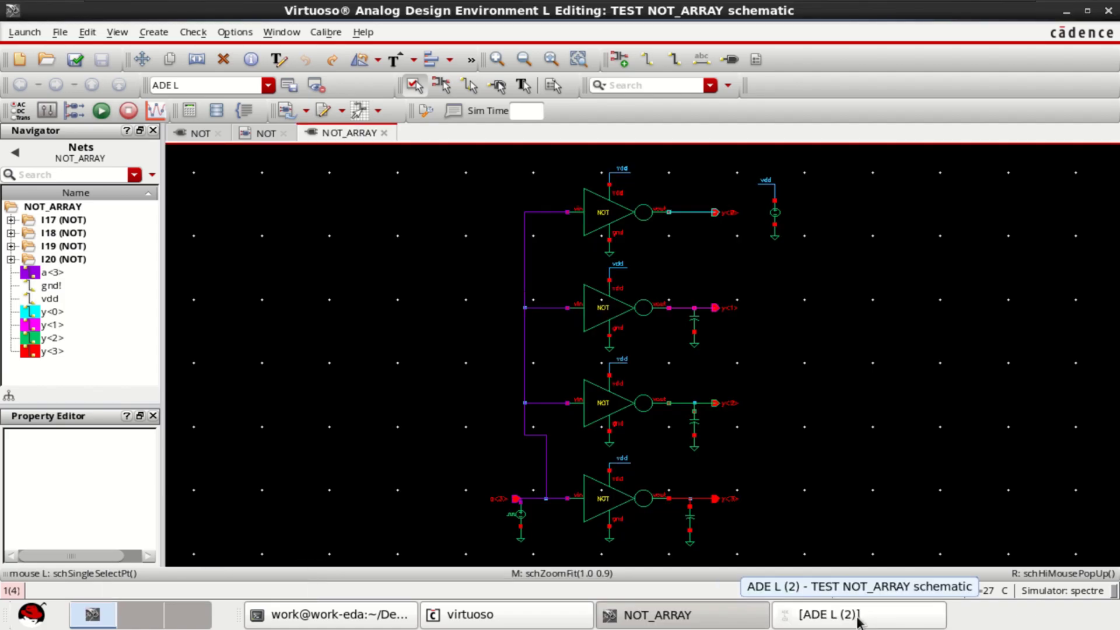
click(858, 623)
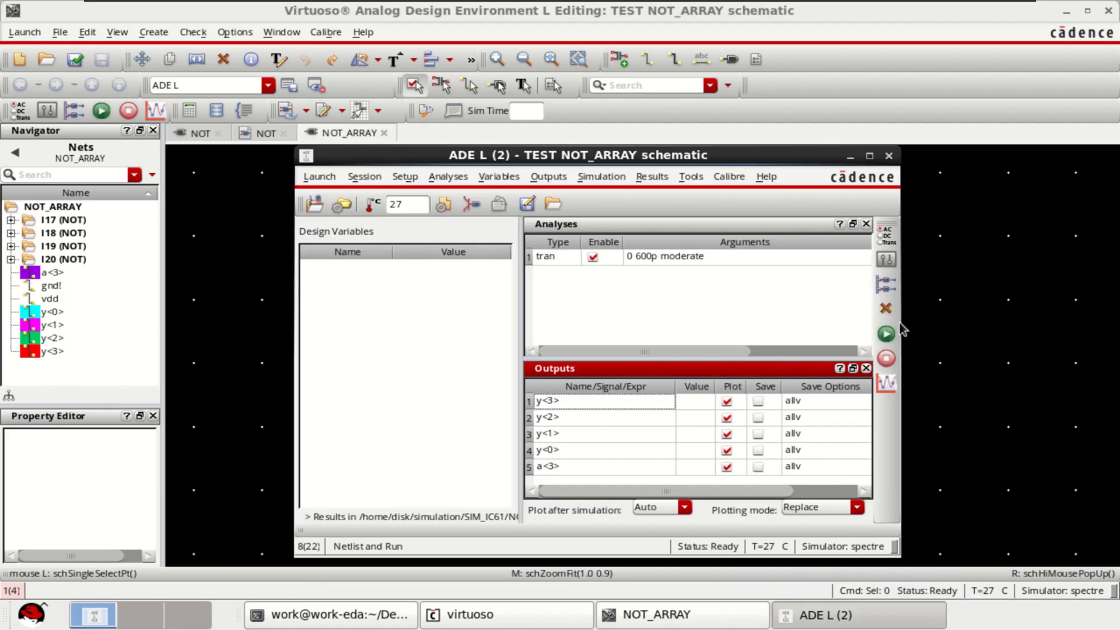
click(882, 336)
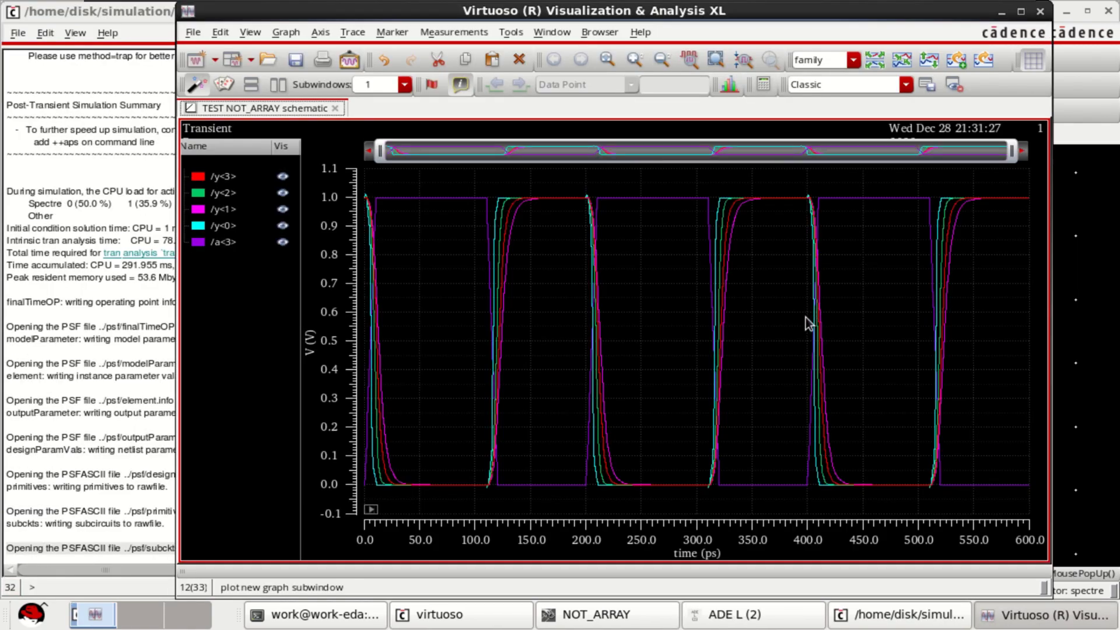
click(806, 318)
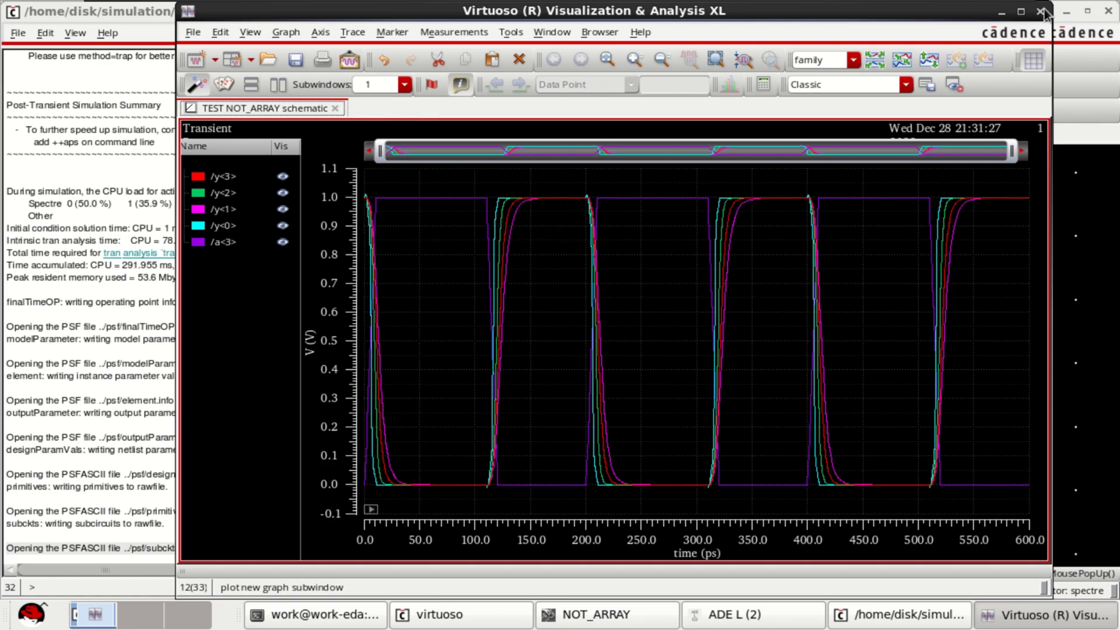
click(1021, 11)
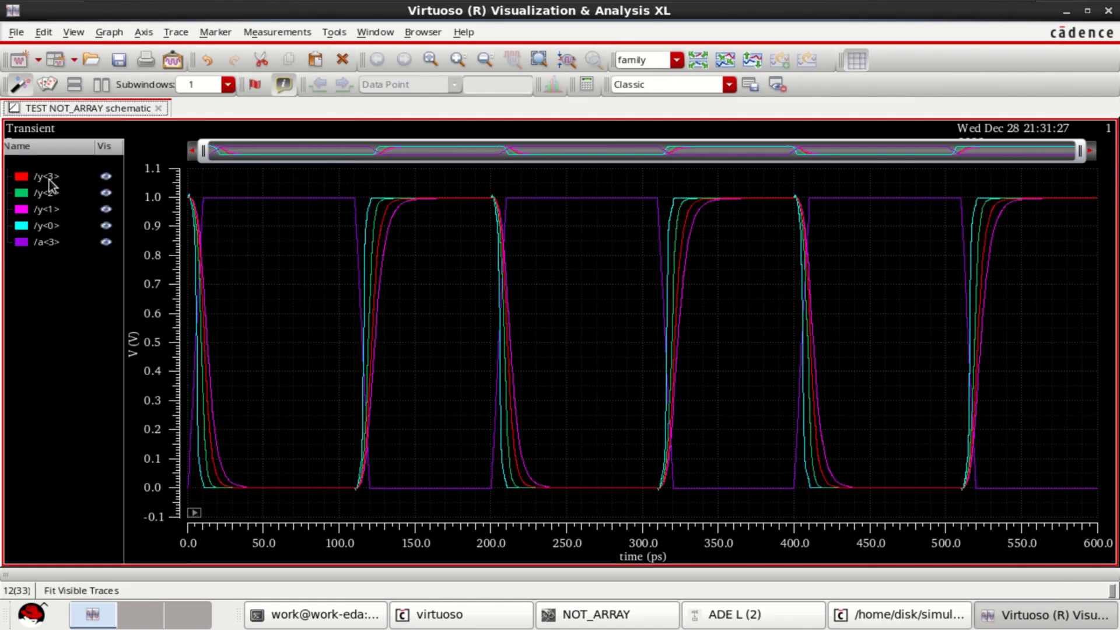
Step: Put each waveform in its own strip and zoom all five traces to the first 130 ps
click(697, 61)
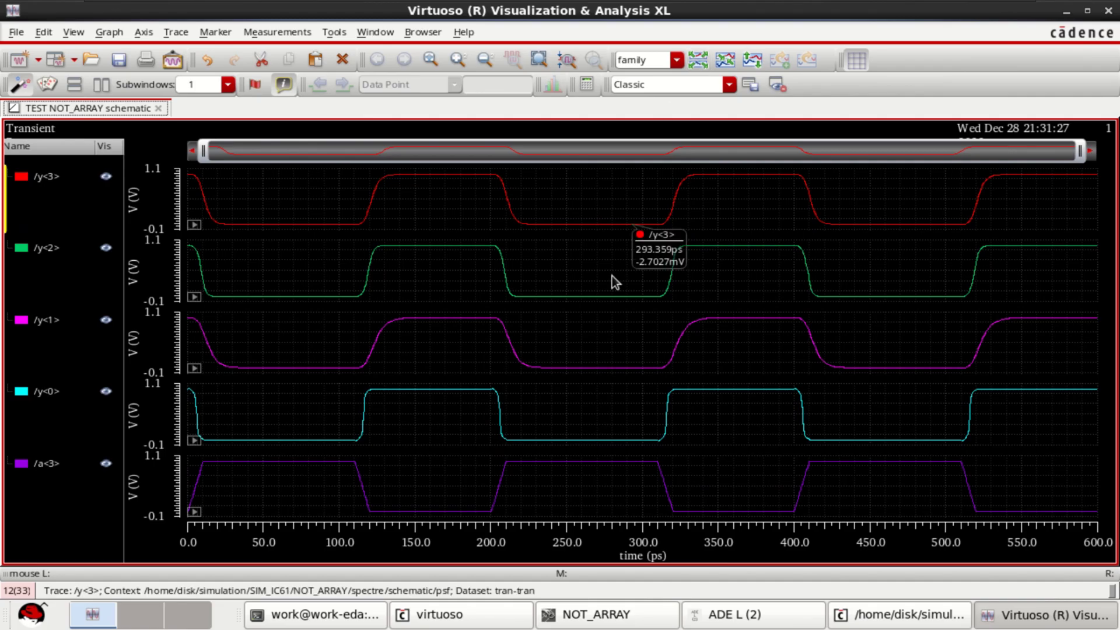
click(32, 461)
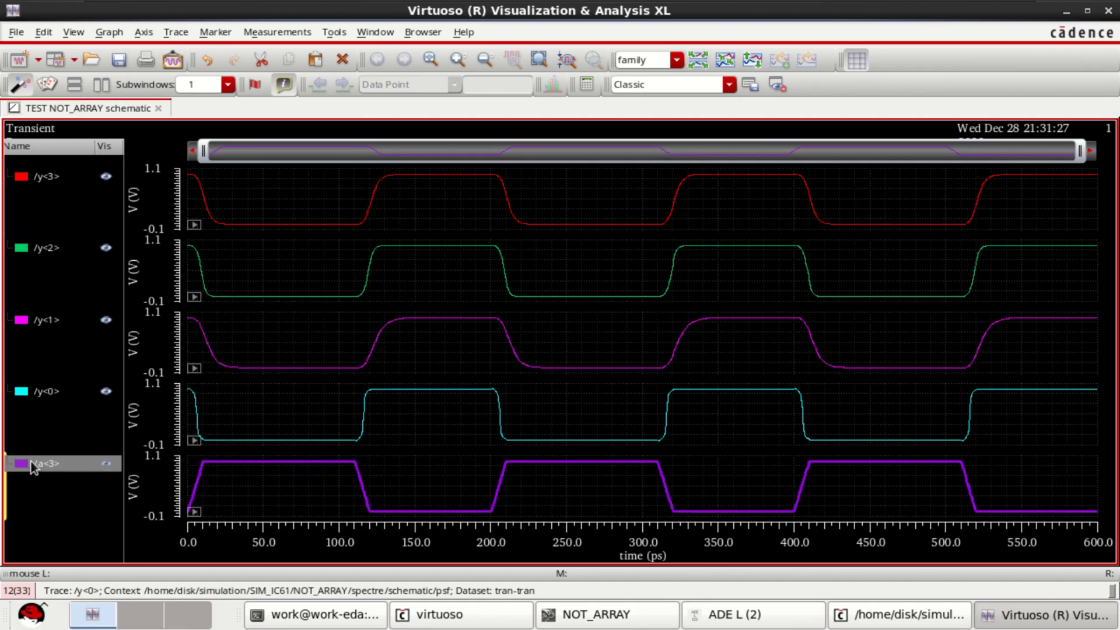
ctrl+click(40, 180)
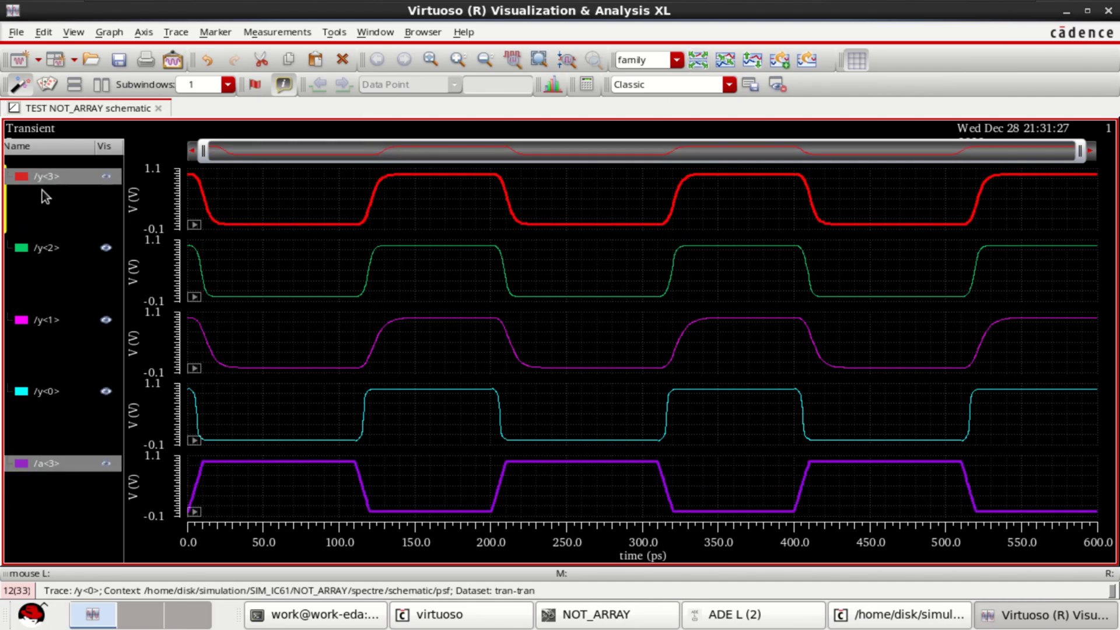
ctrl+click(47, 259)
ctrl+click(42, 341)
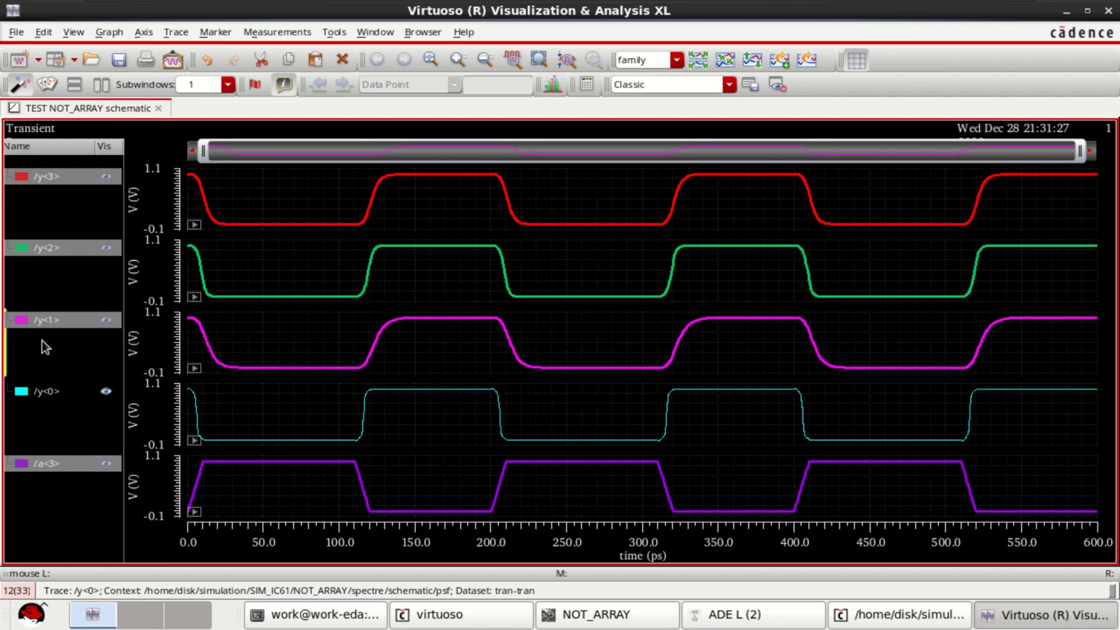
ctrl+click(43, 395)
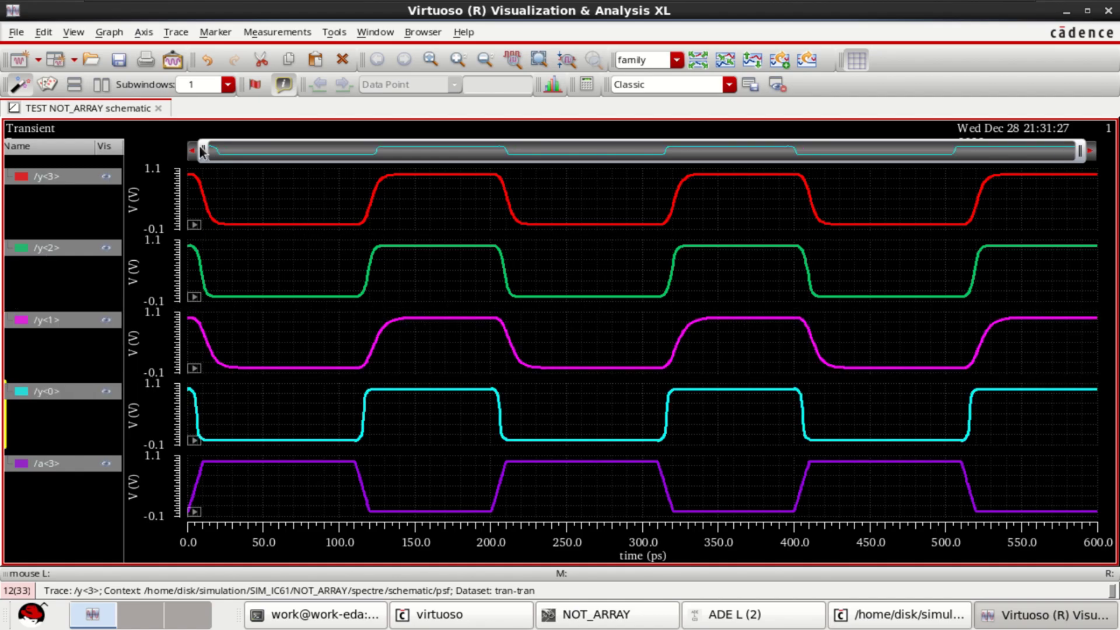
mouse_move(1080, 151)
mouse_down()
mouse_move(274, 158)
mouse_move(403, 153)
mouse_up()
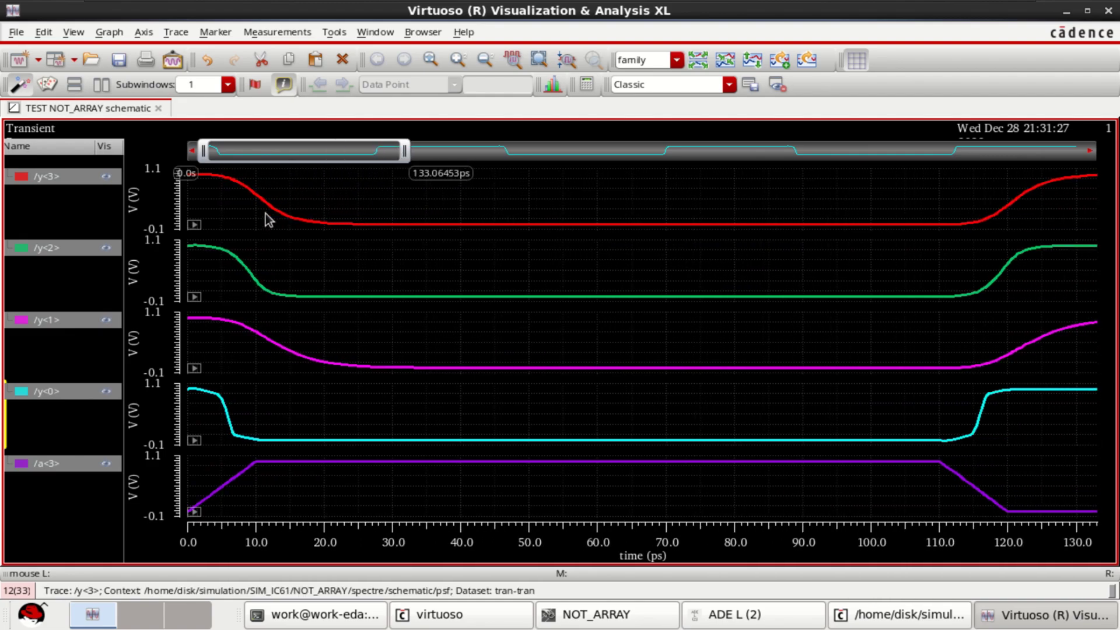
click(228, 197)
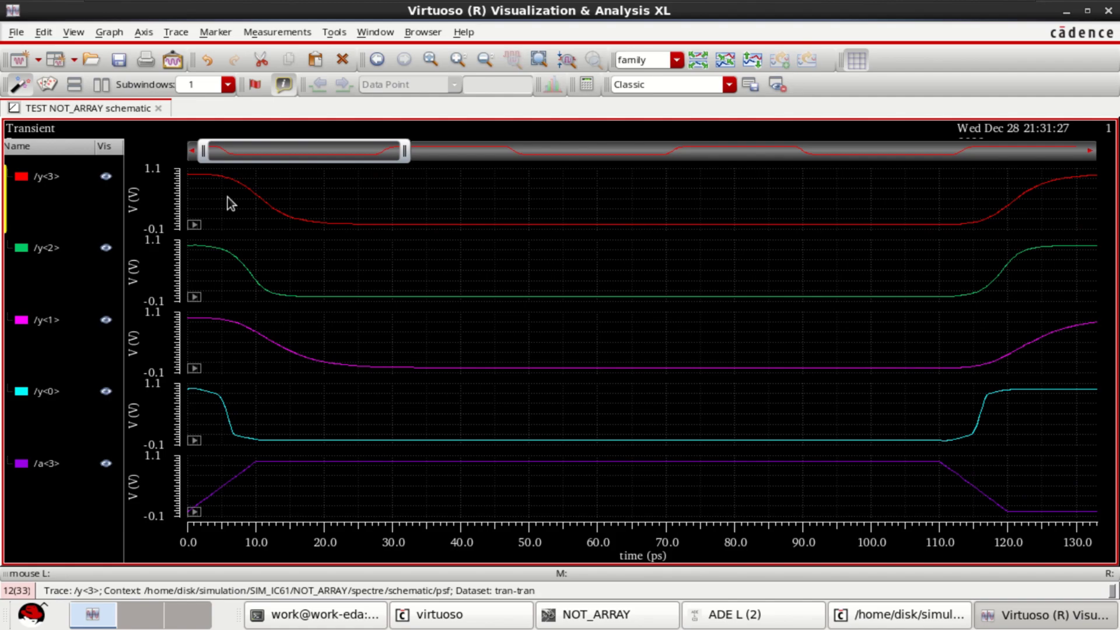
Step: Add vertical marker V1 at about 10 ps, reading y<0> 17 mV up to y<1> 709 mV
key(v)
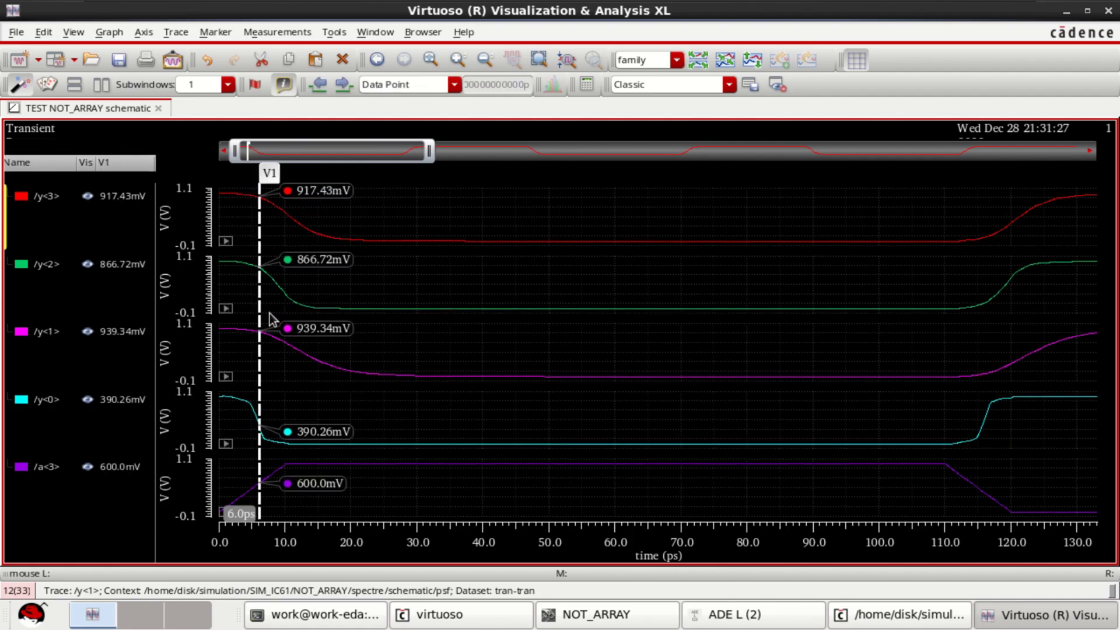
mouse_move(259, 307)
mouse_down()
mouse_move(301, 309)
mouse_move(286, 309)
mouse_up()
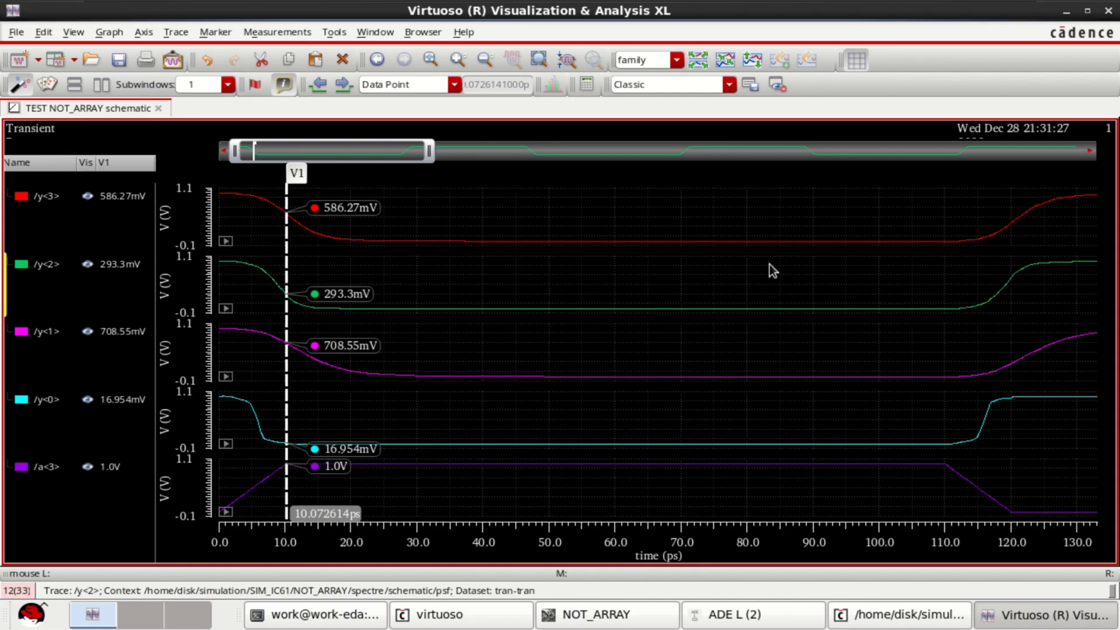
Step: Close the Visualization & Analysis window and Spectre log, and minimize ADE L
click(1109, 10)
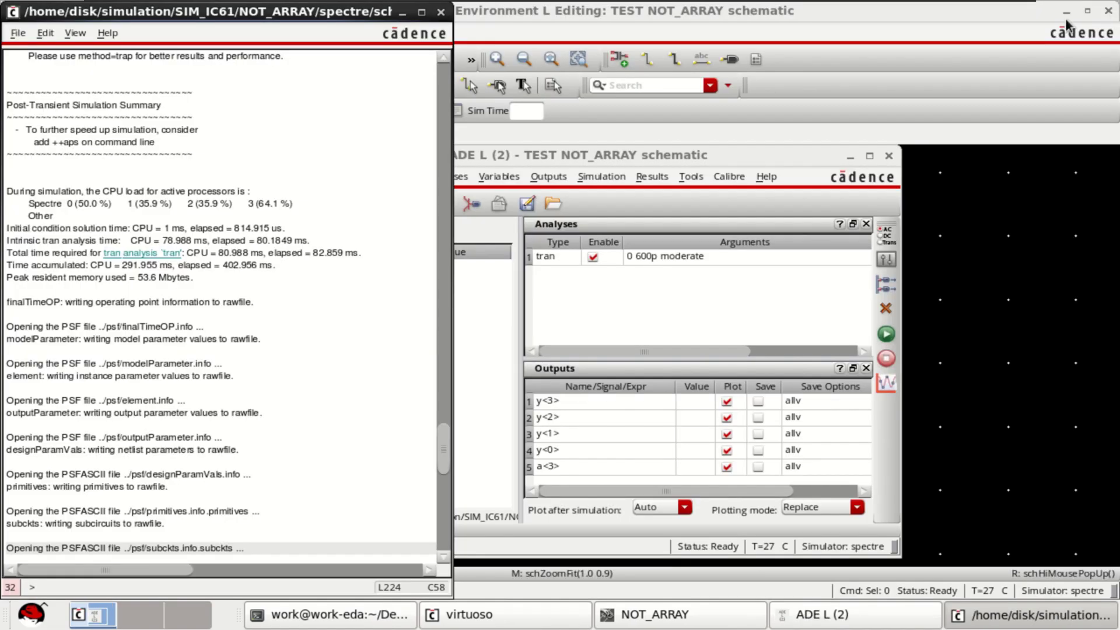
click(441, 11)
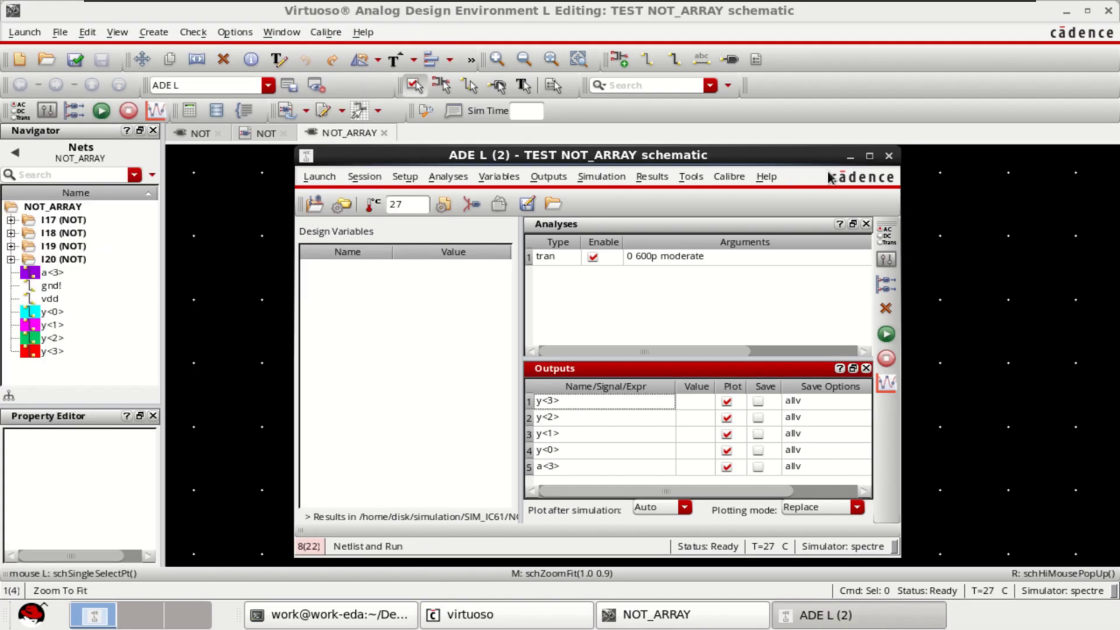
click(851, 158)
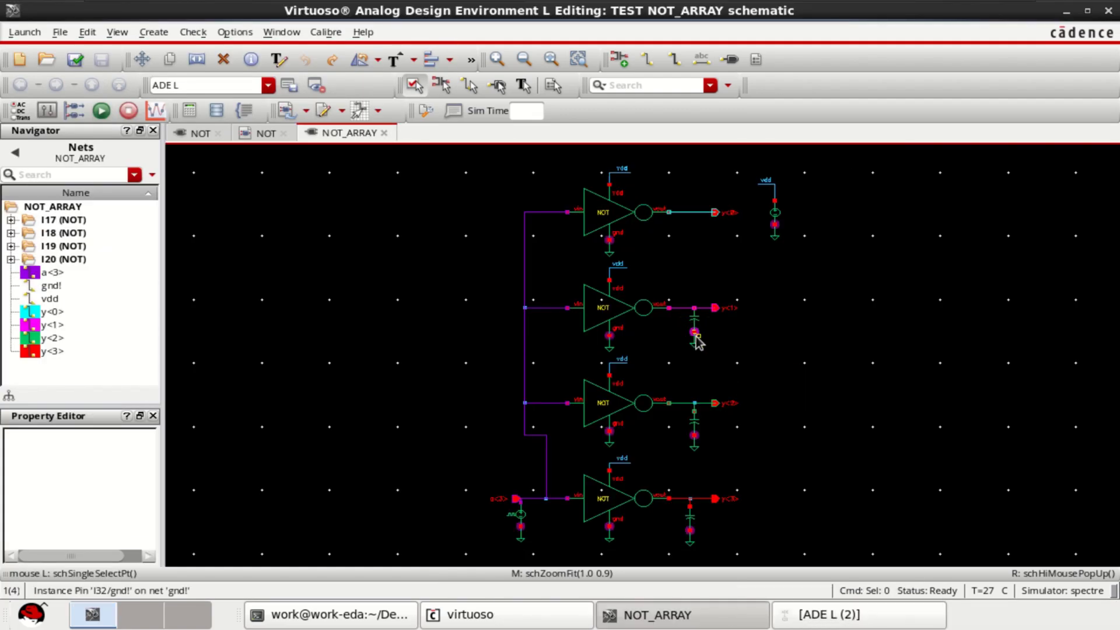